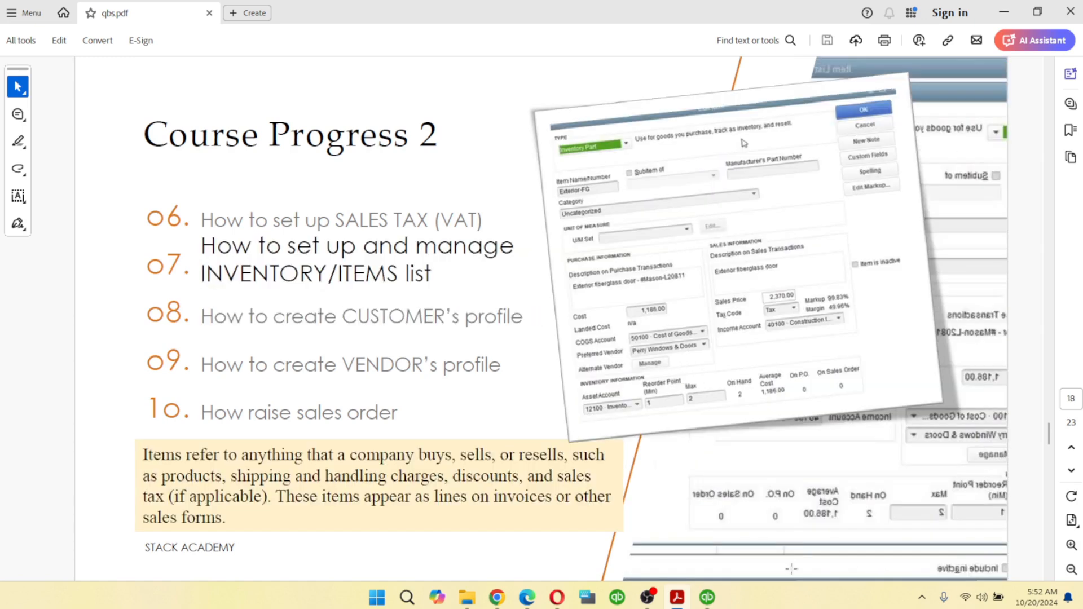
Step: Switch to QuickBooks with the City Store LTD company and open the Inventory Center
click(706, 597)
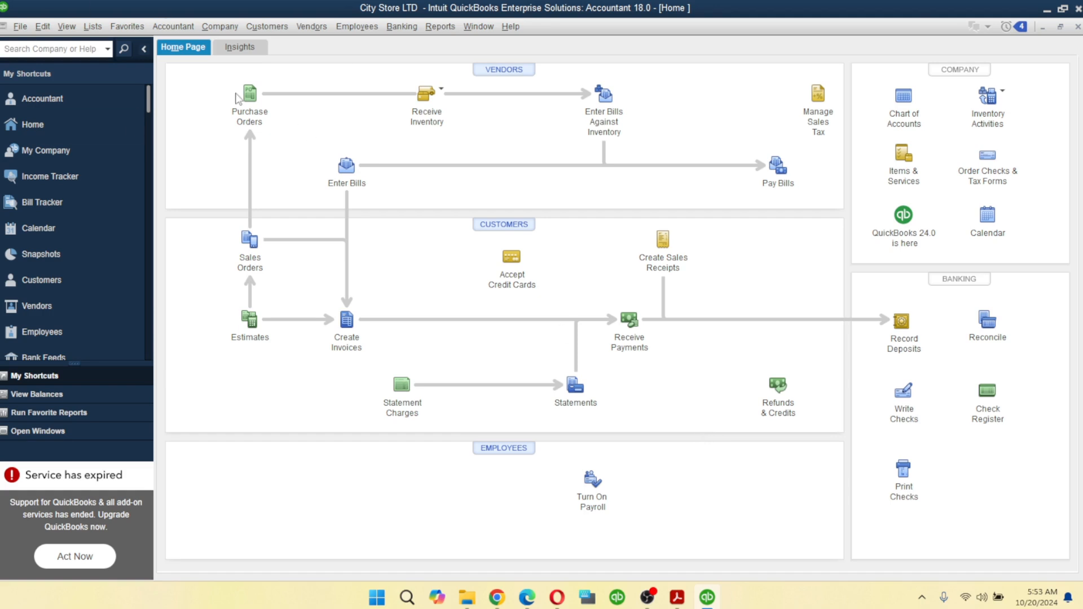
click(94, 27)
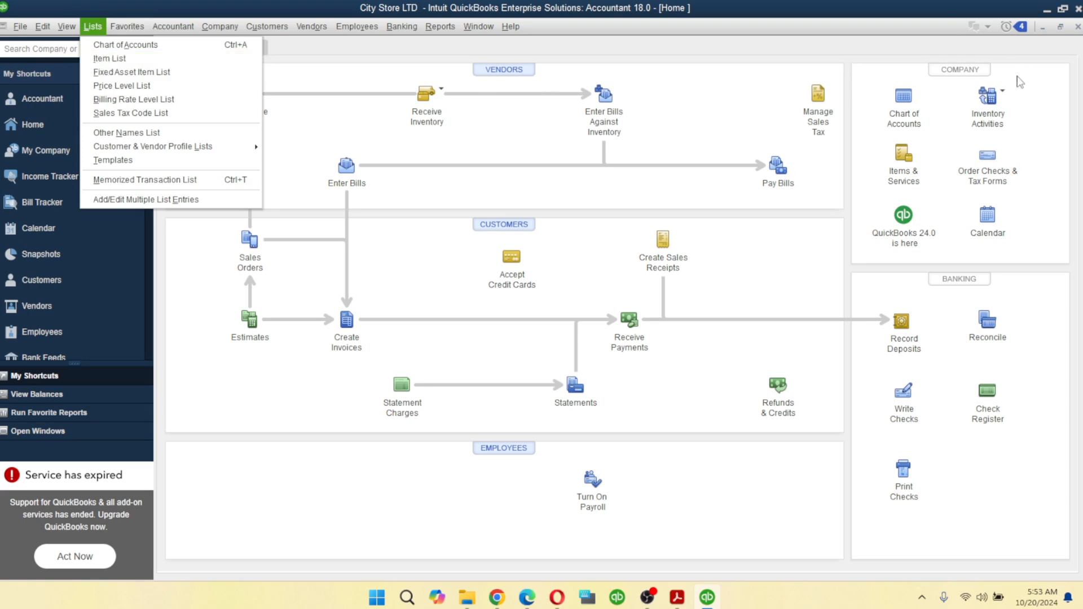
click(990, 100)
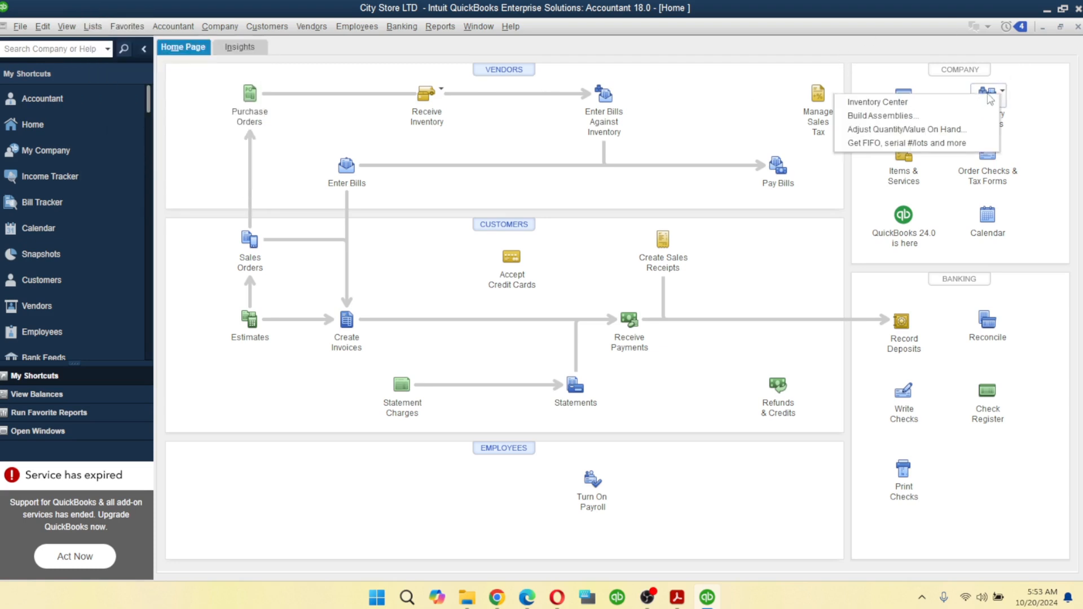
click(888, 104)
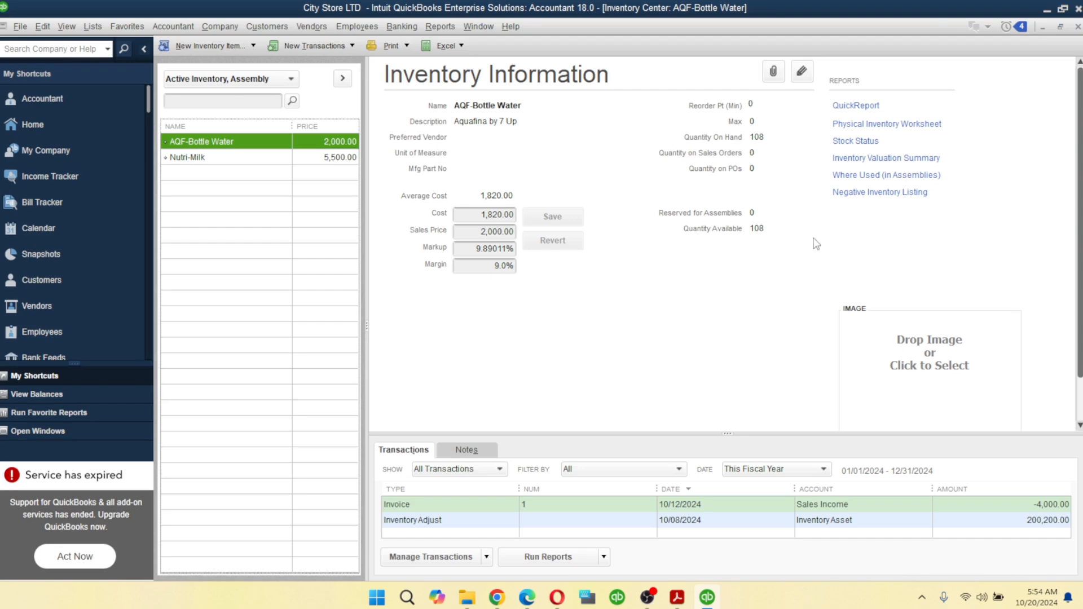
Step: Try to add the picture "My pic" from the Pictures library as the image of the AQF-Bottle Water item
click(929, 352)
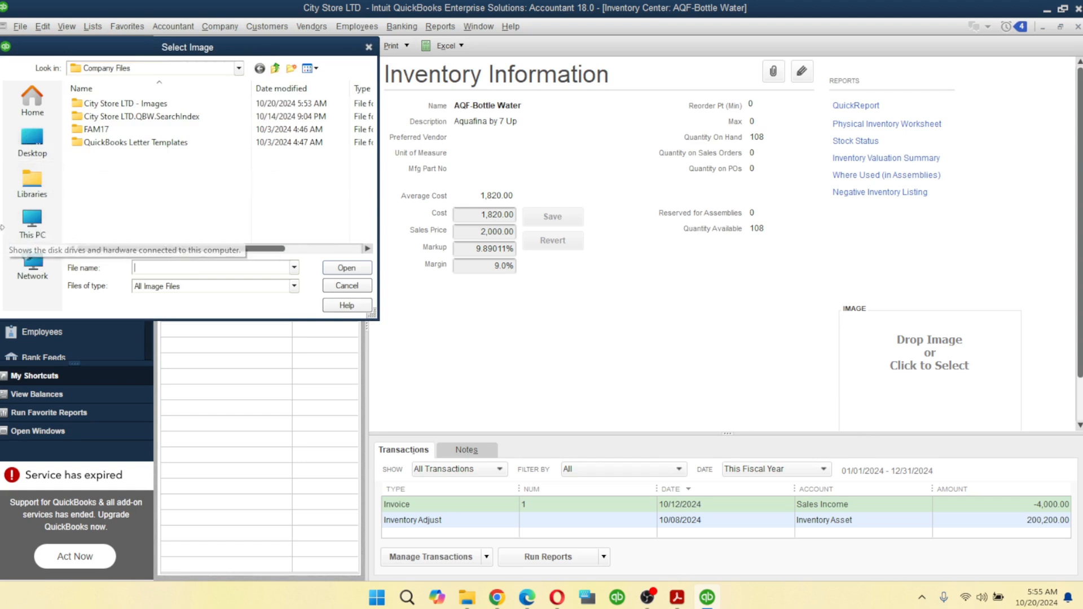
click(44, 179)
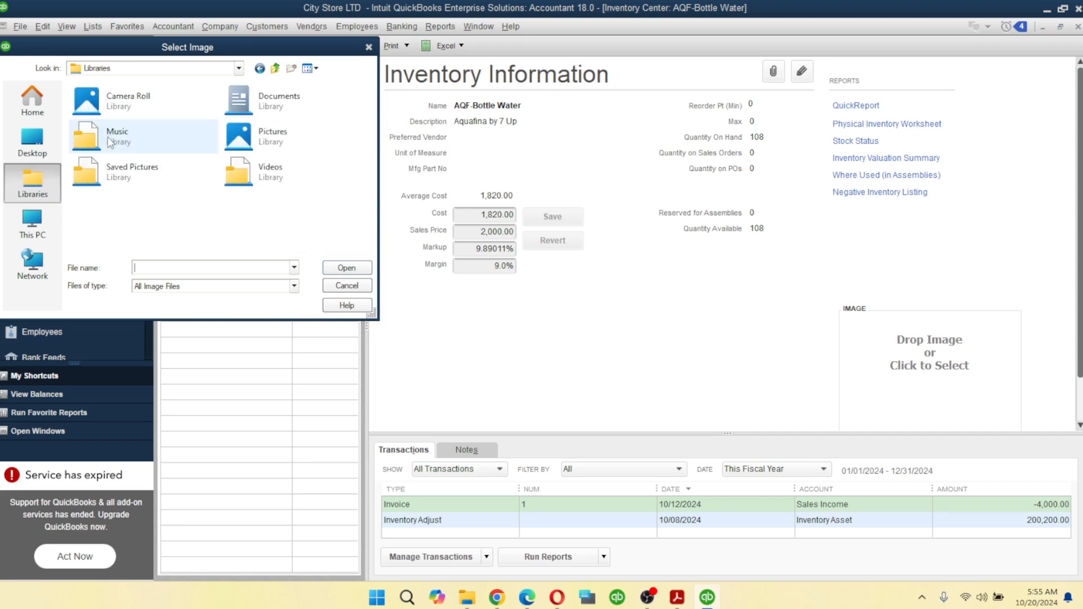
double_click(268, 141)
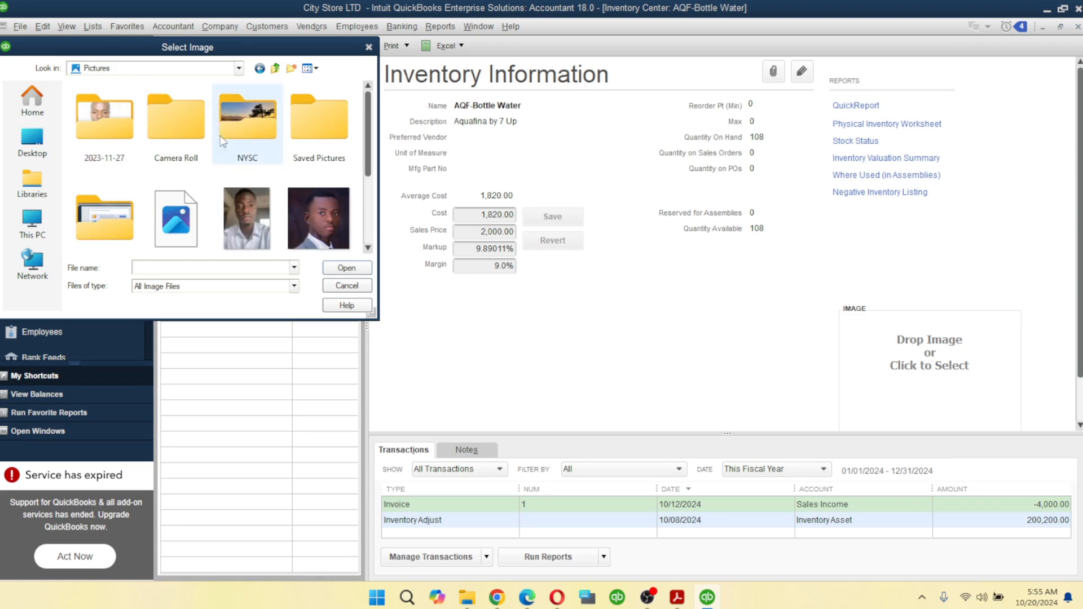
click(261, 213)
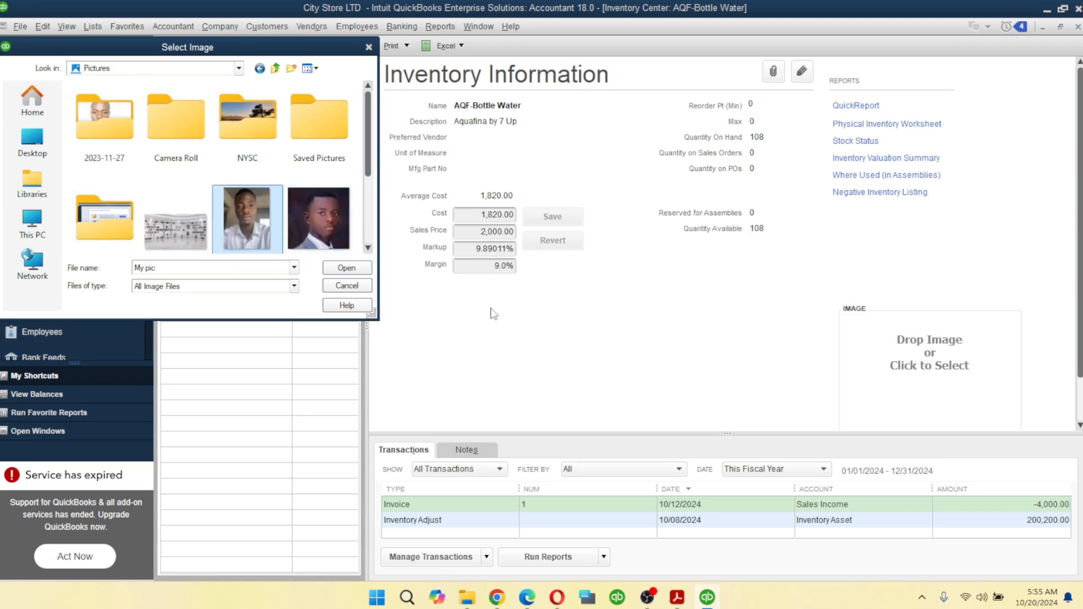
click(358, 268)
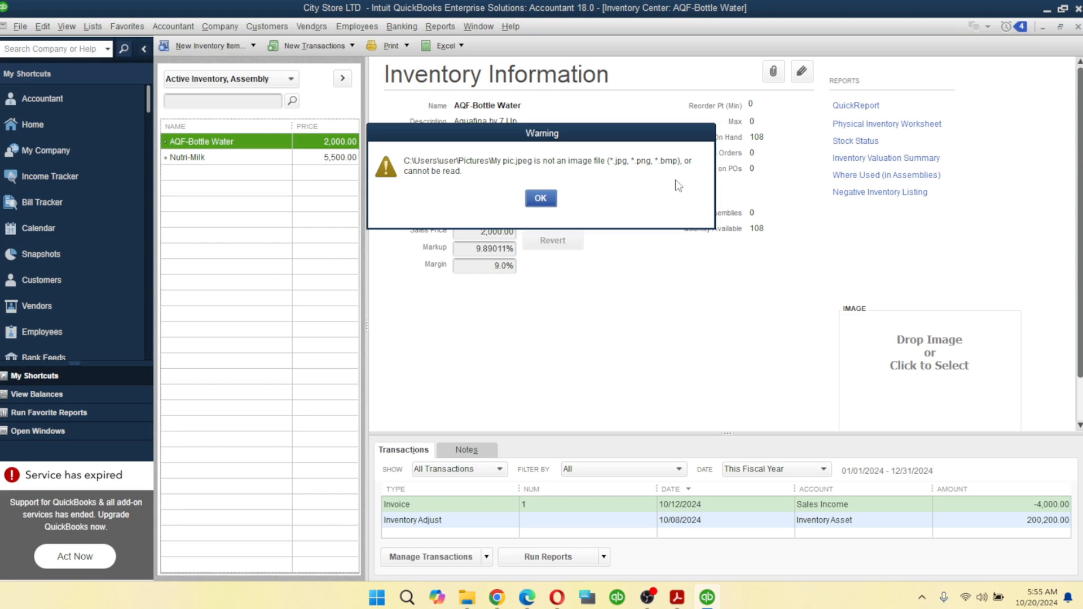
click(544, 199)
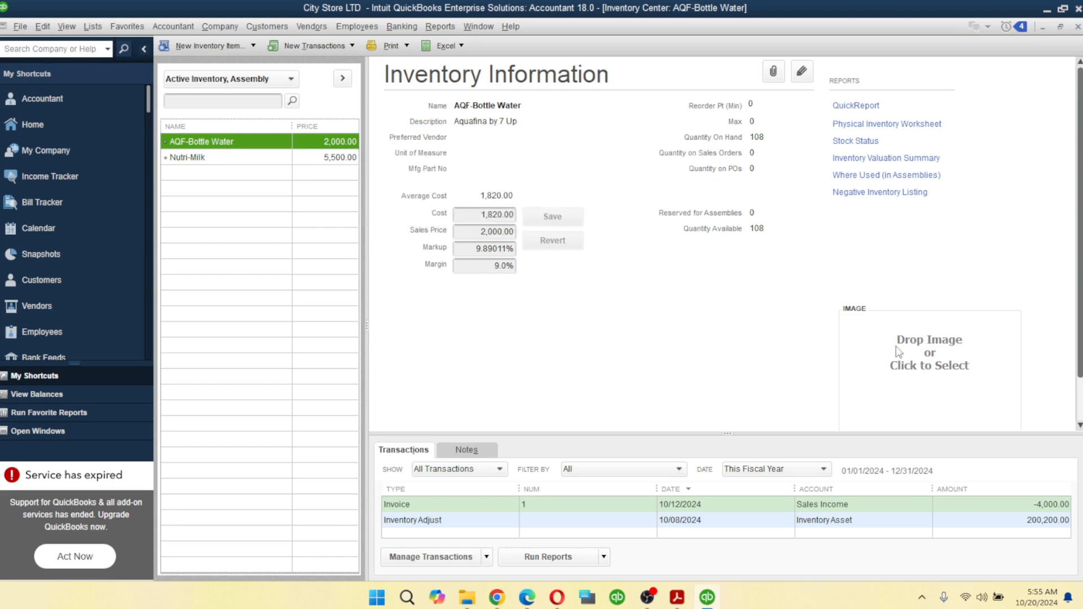
Step: Examine the AQF-Bottle Water inventory information and the commands available for managing its transactions
scroll(792, 311, down, 1)
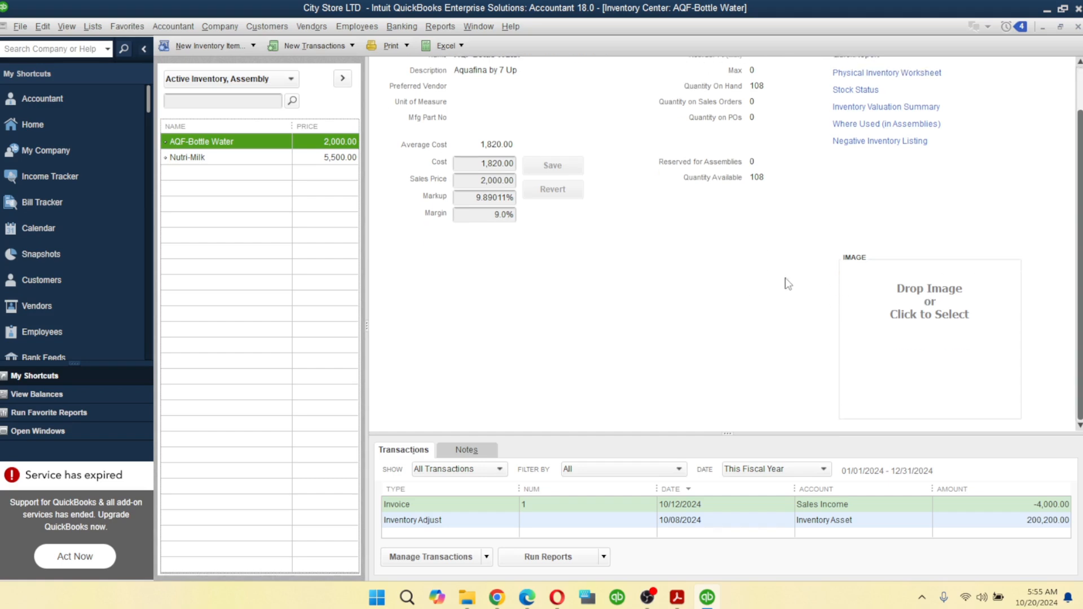
scroll(764, 308, up, 1)
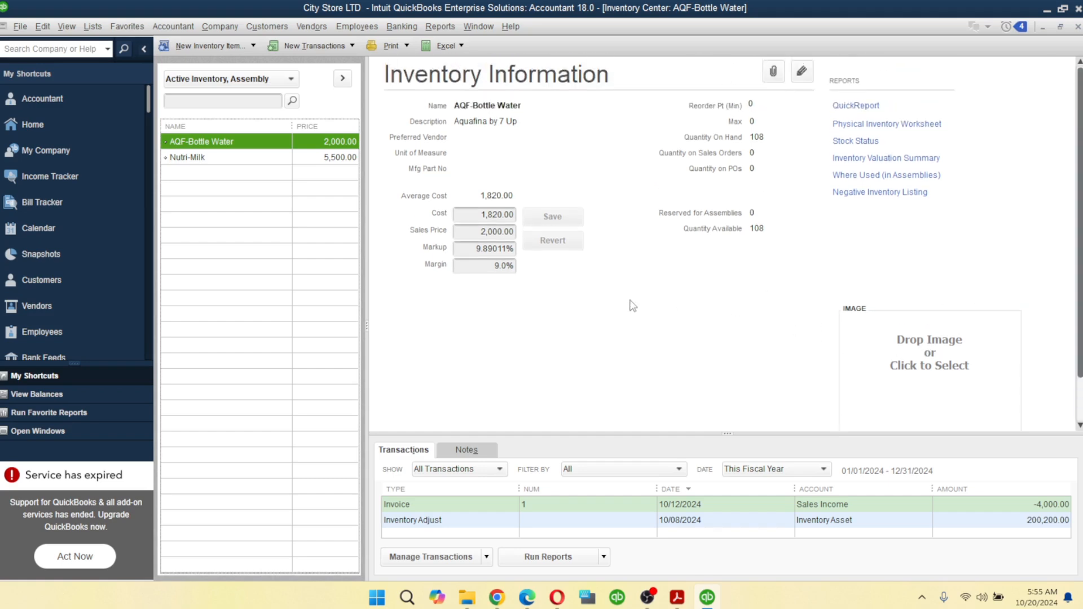
scroll(589, 296, down, 1)
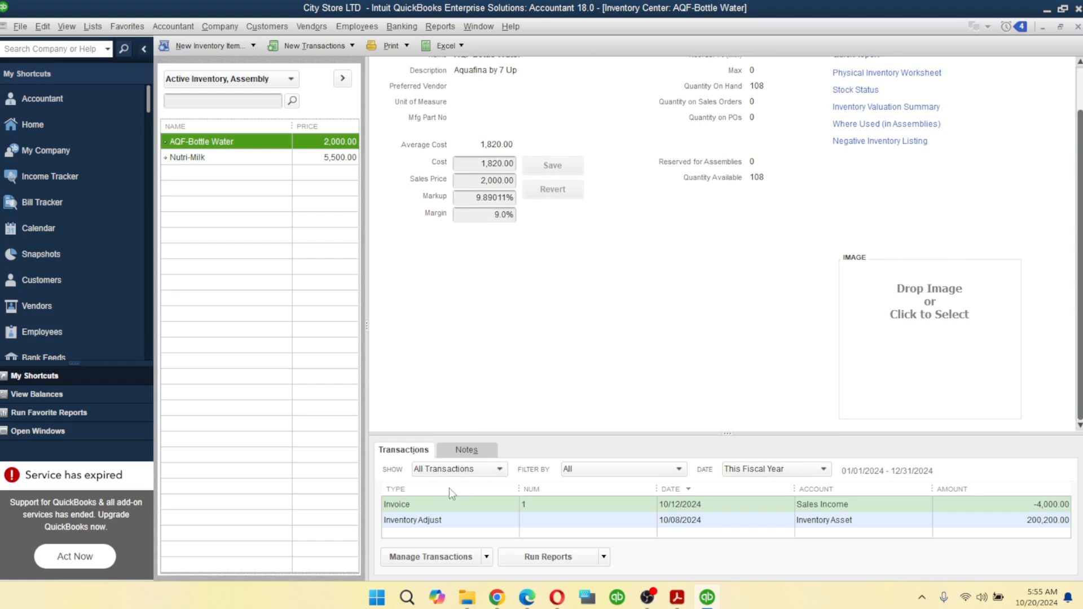
click(486, 557)
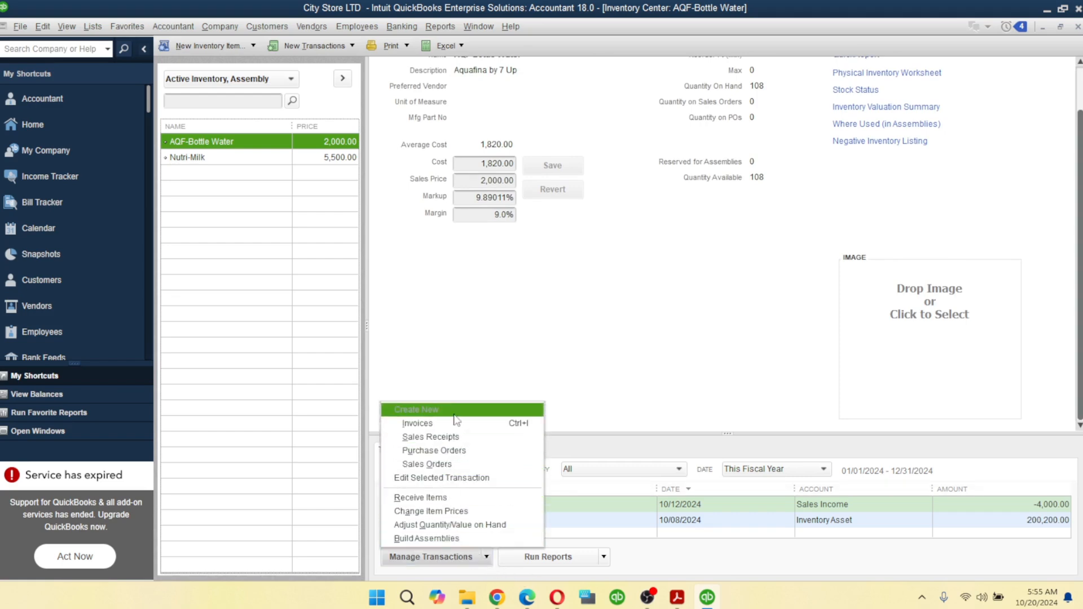
click(613, 342)
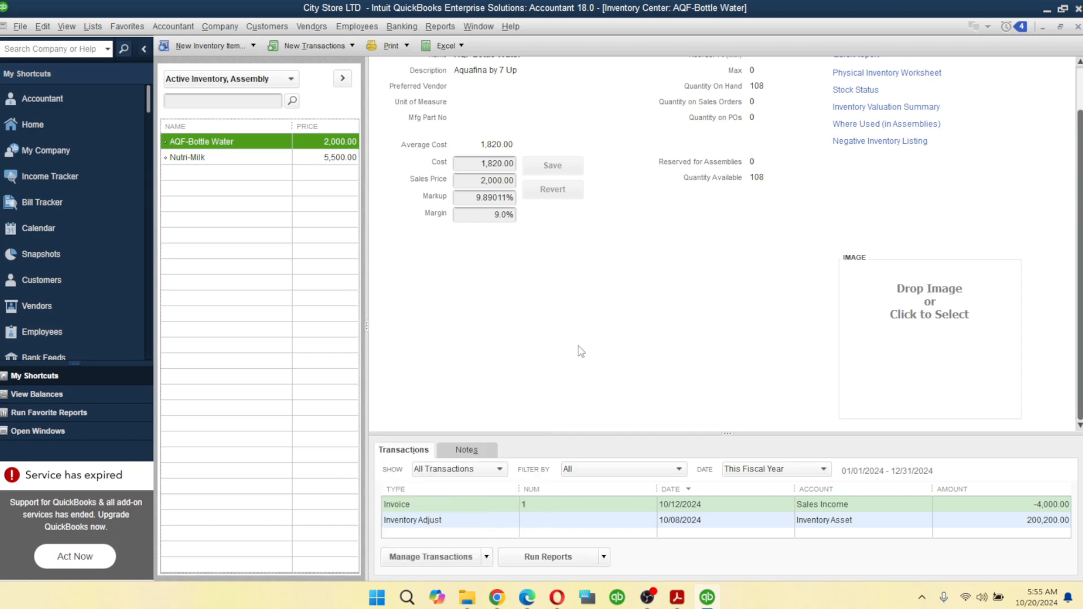
scroll(666, 369, up, 2)
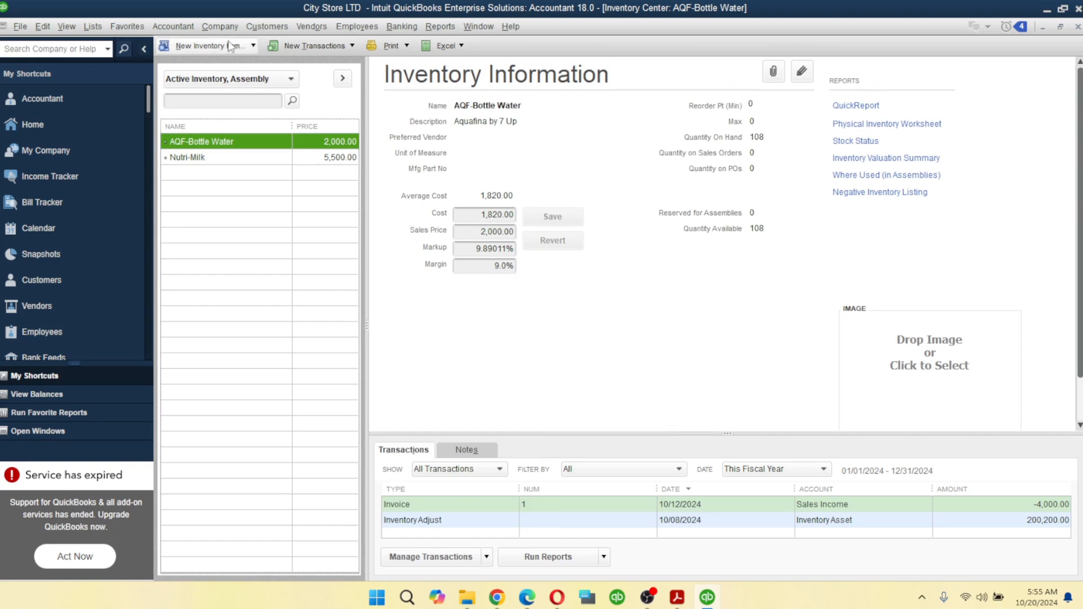
click(199, 45)
click(203, 64)
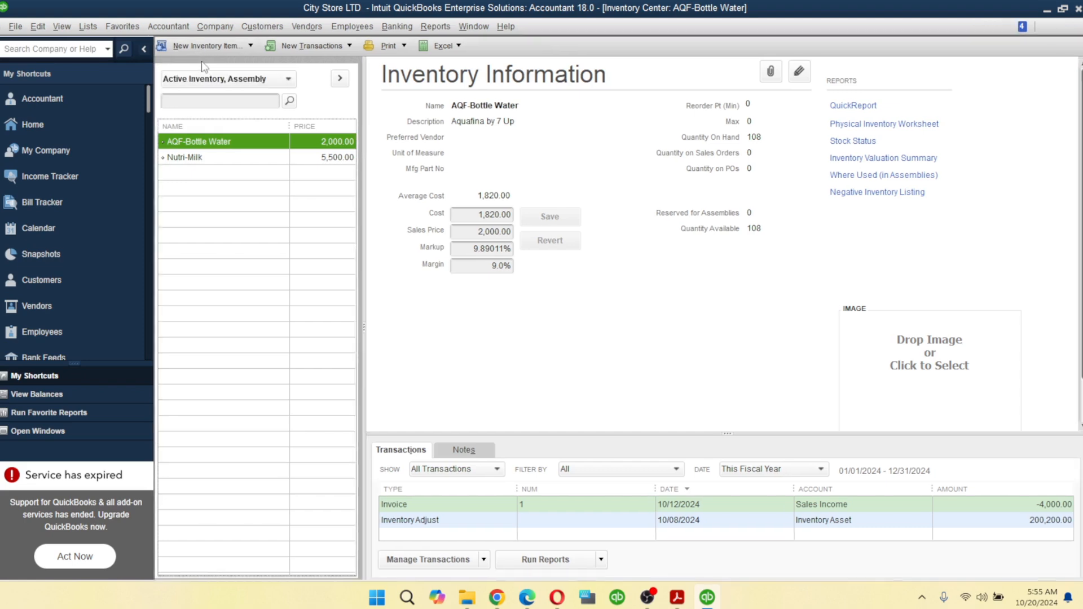
click(204, 65)
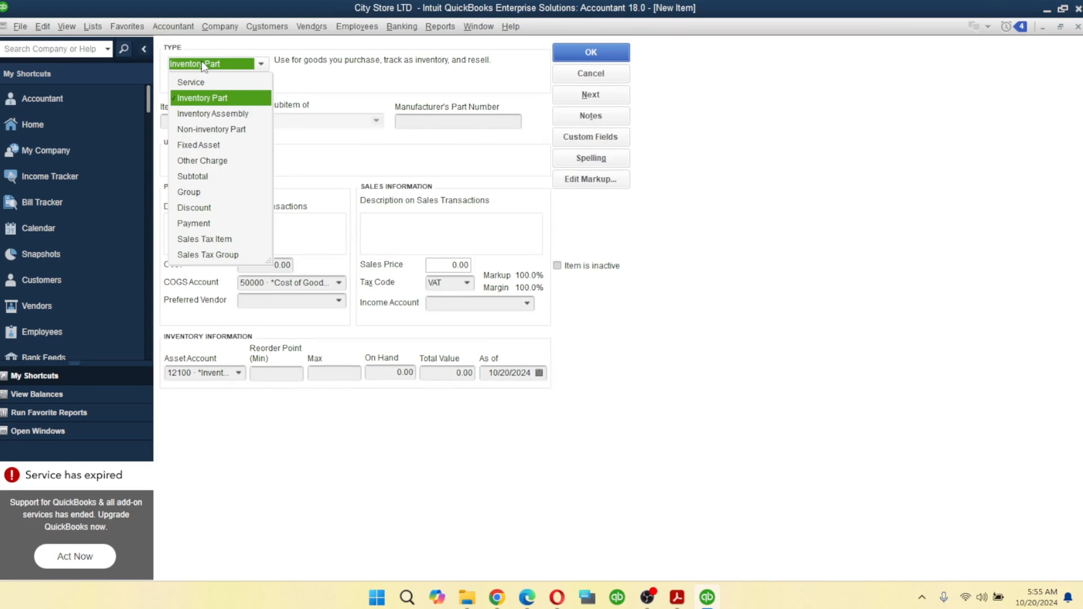
click(1080, 27)
click(1079, 27)
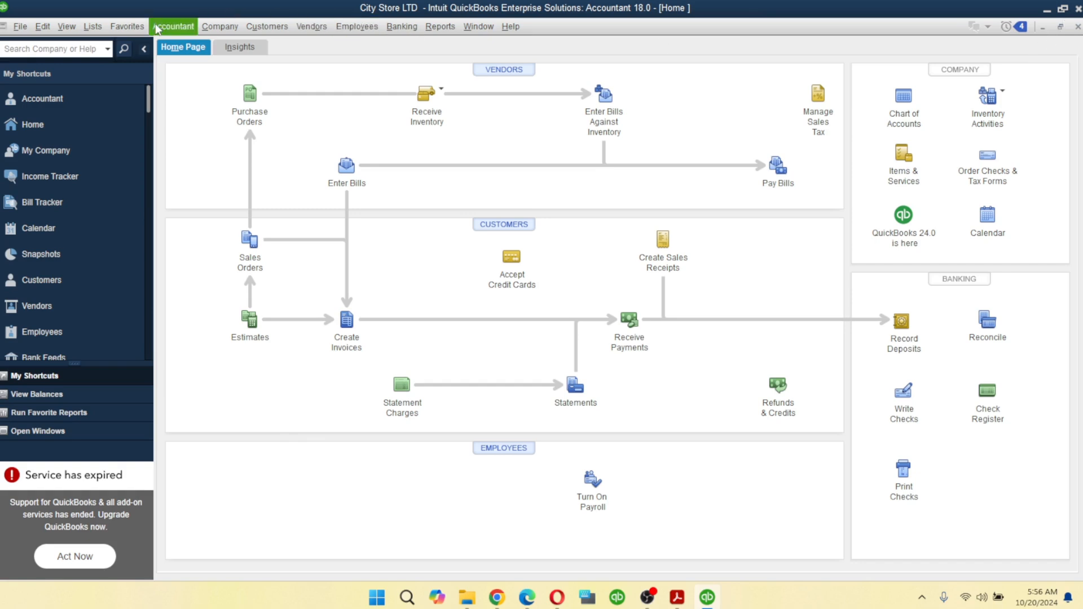
Step: Open the Item List and look over its VAT/GTS and Nutri-Milk entries
click(92, 27)
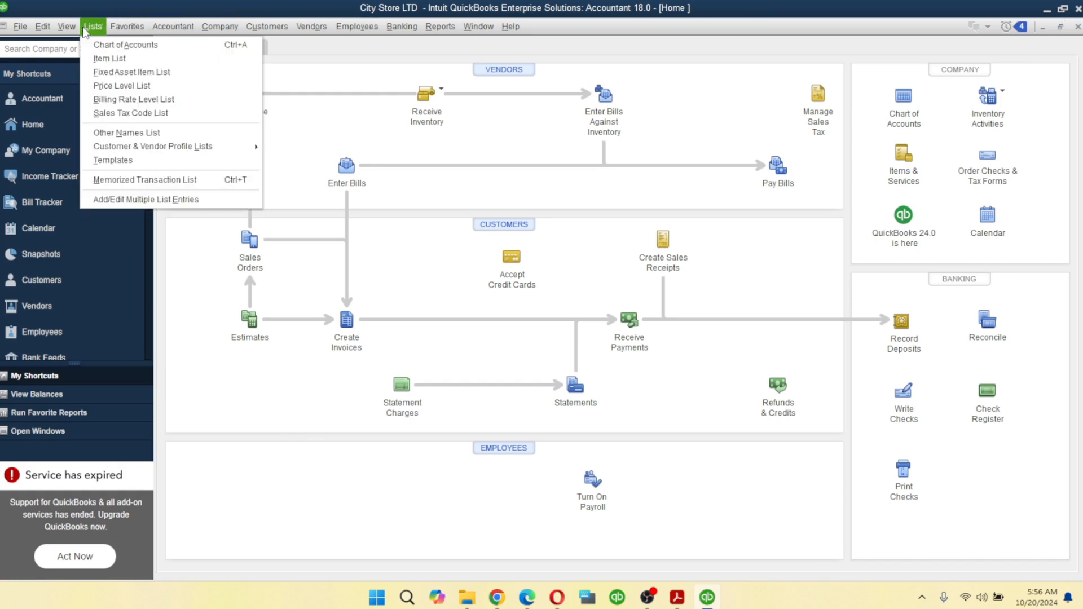
click(107, 59)
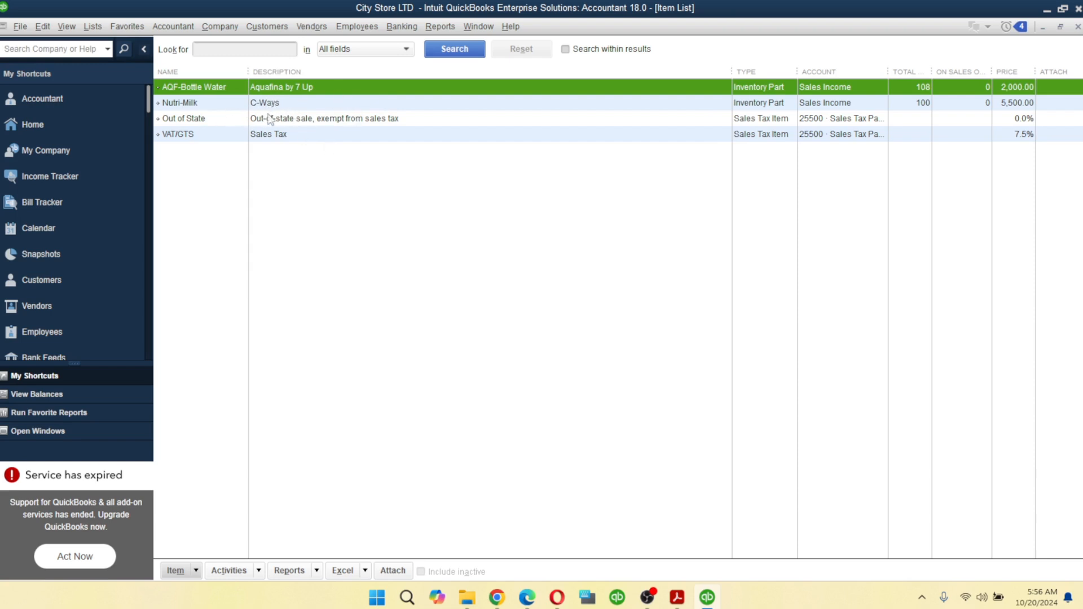
click(187, 138)
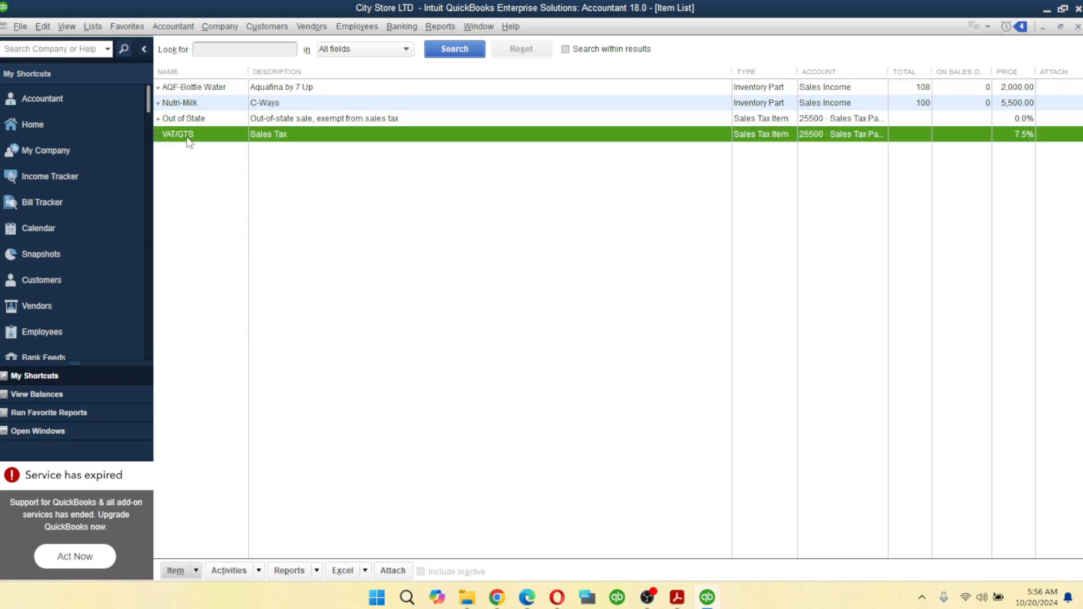
click(192, 105)
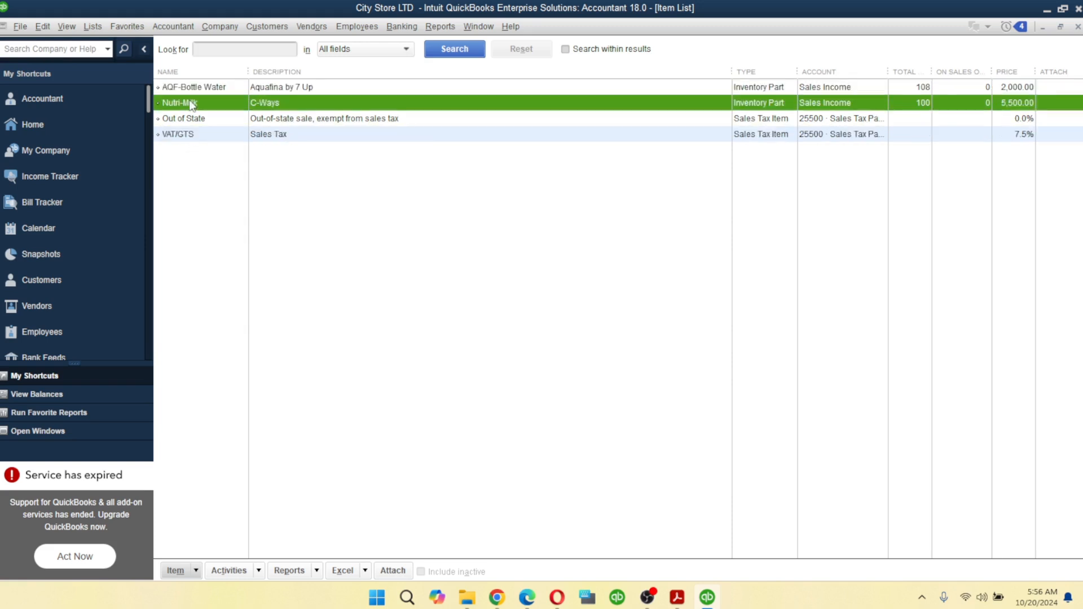
click(356, 250)
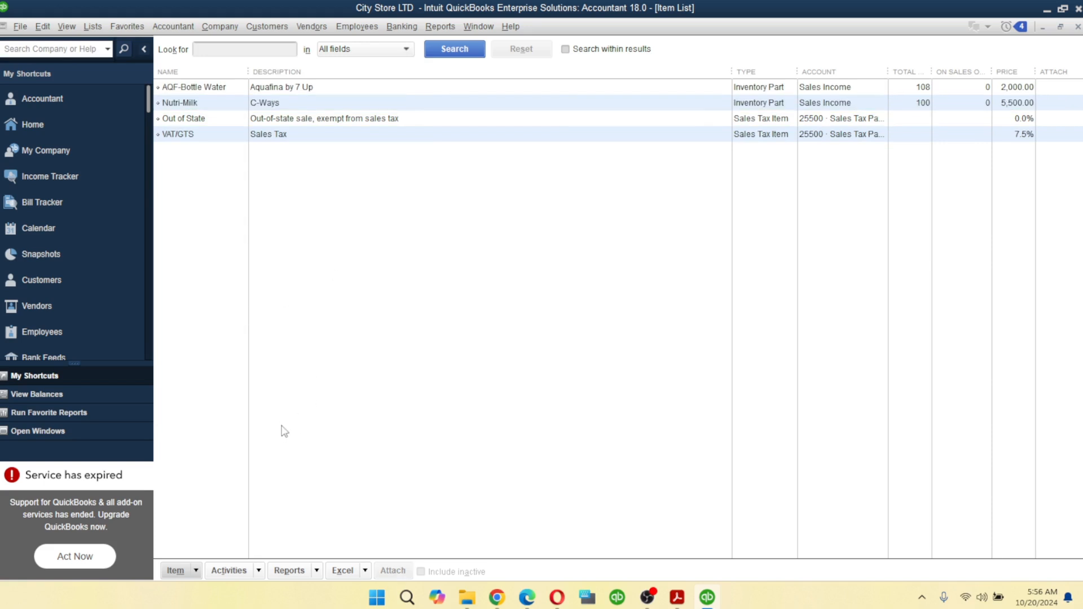
Step: Start a new item from the Item List and set its type to Inventory Part
click(197, 572)
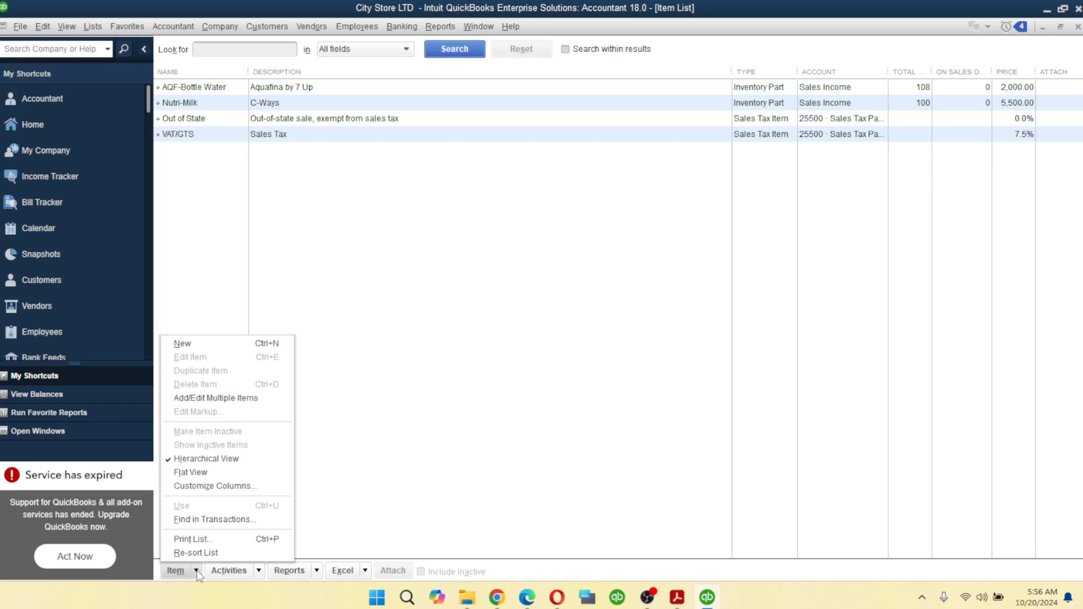
click(252, 344)
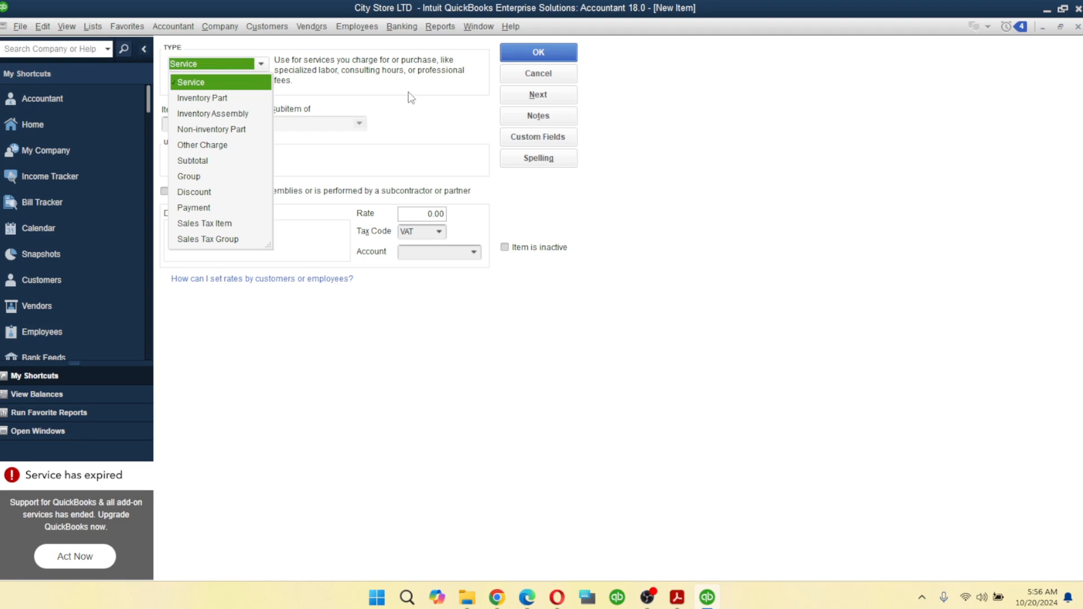
click(185, 85)
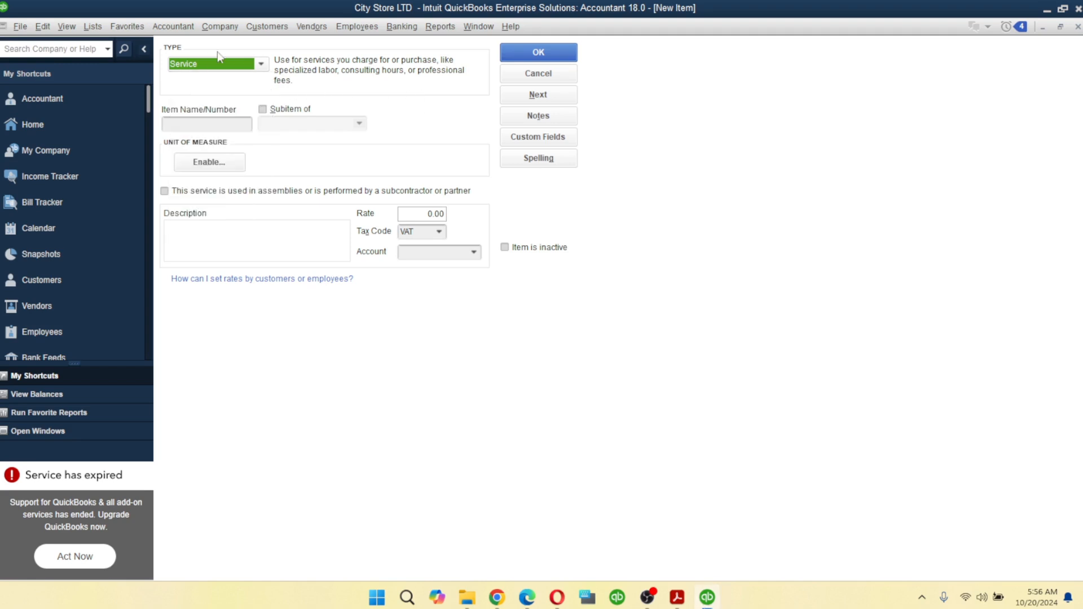
click(196, 66)
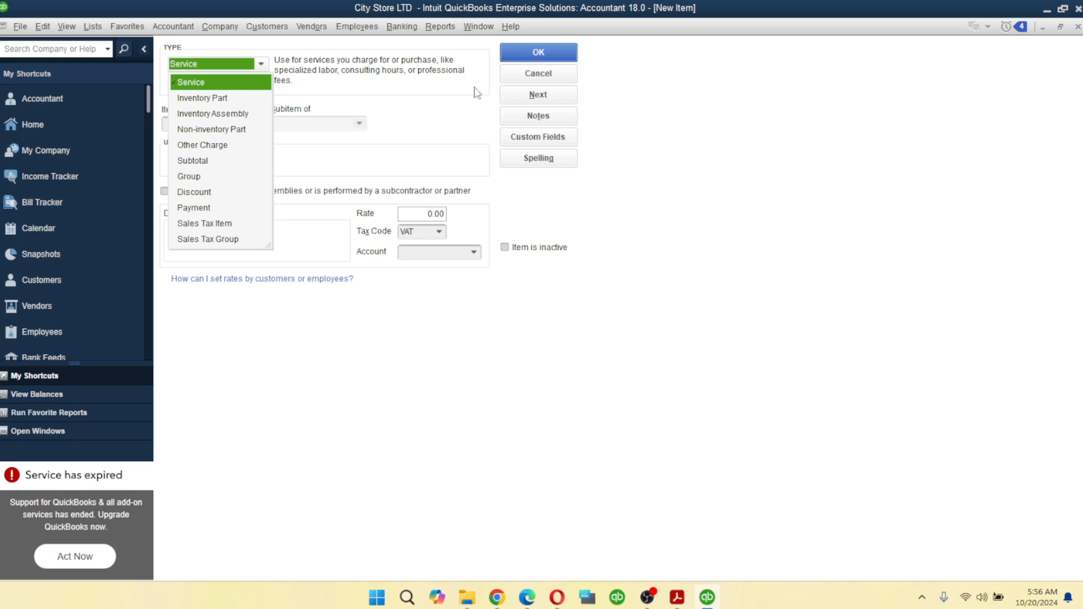
click(217, 101)
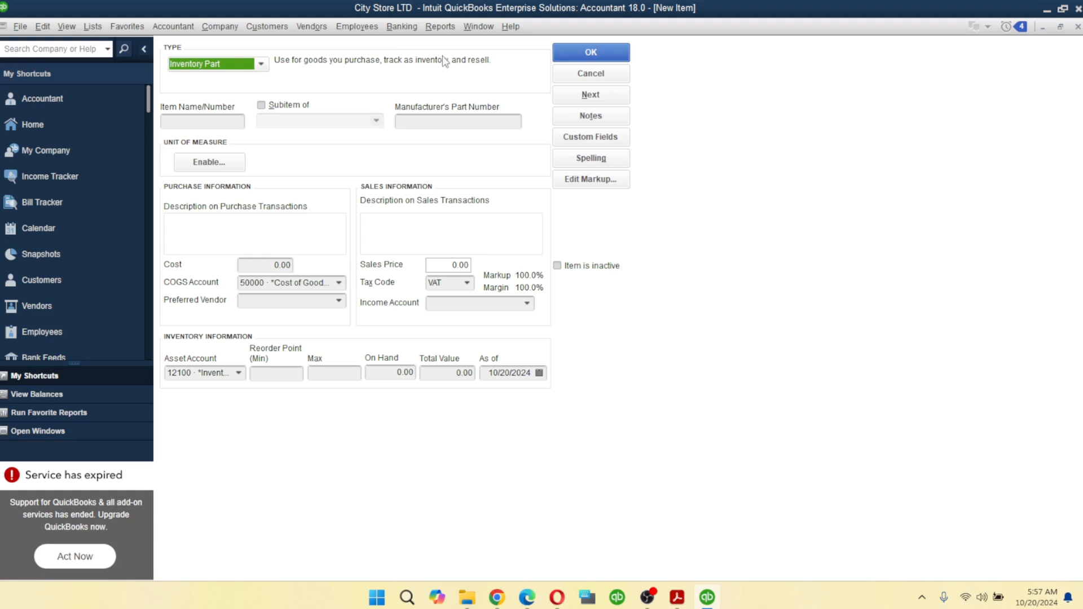
click(261, 66)
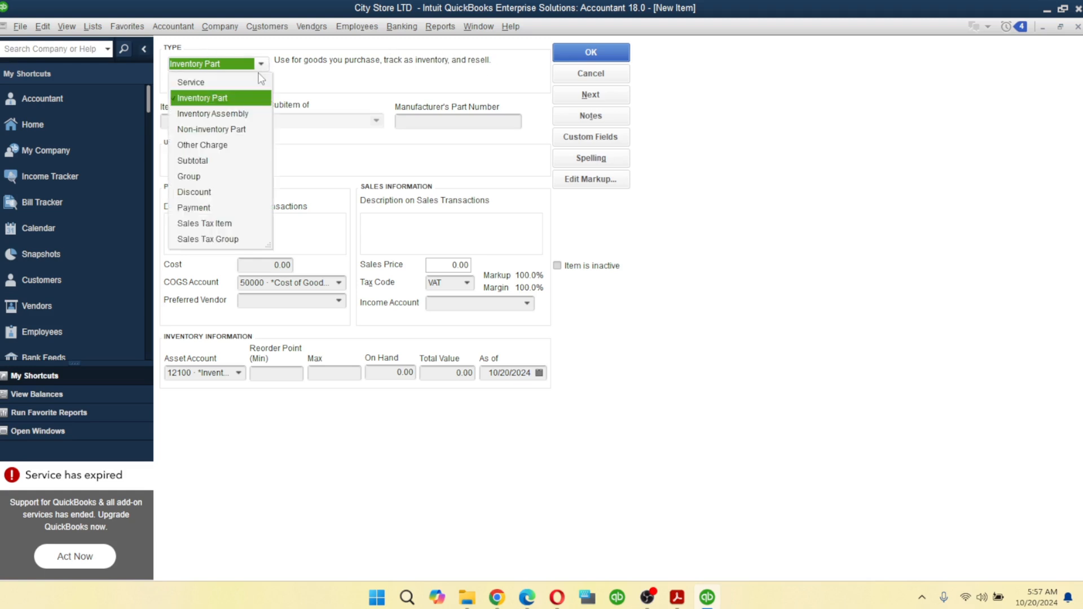
click(312, 73)
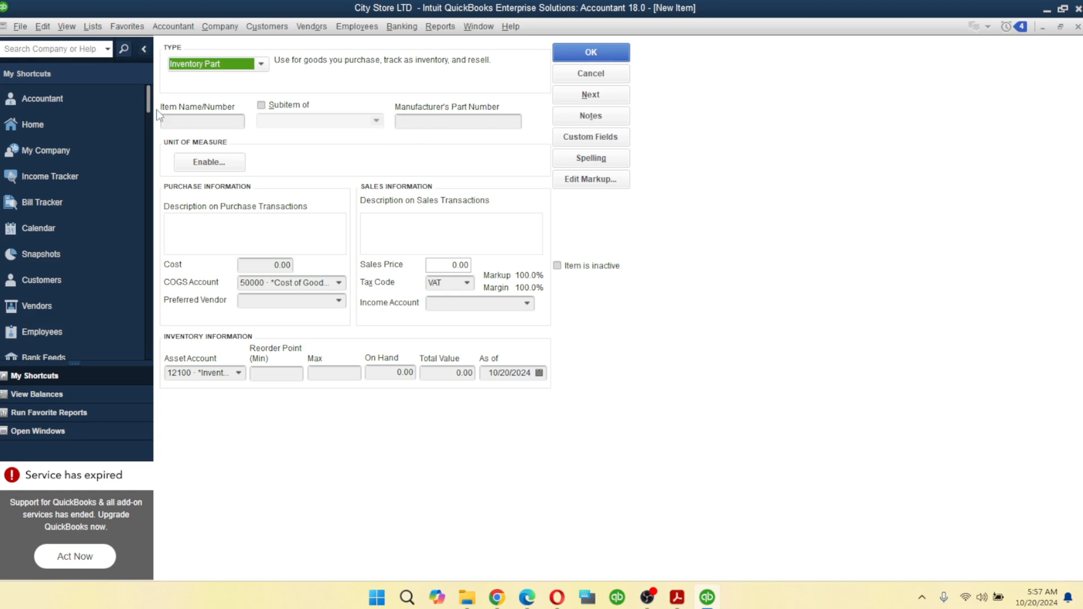
Step: Name the new inventory part MALT, leaving its purchase and sales descriptions blank
click(195, 121)
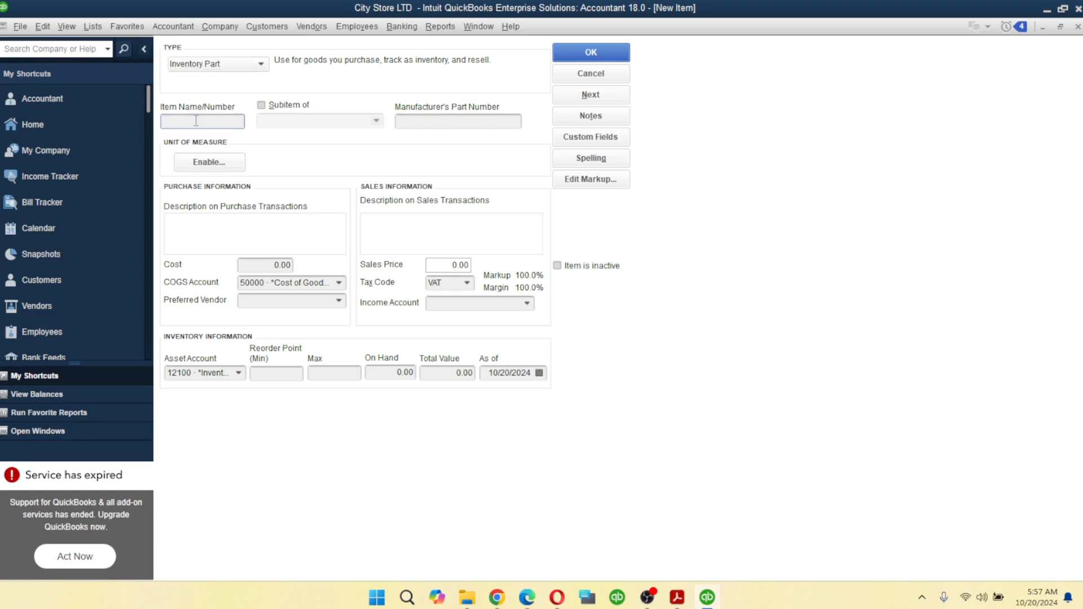
text(MALT)
click(207, 226)
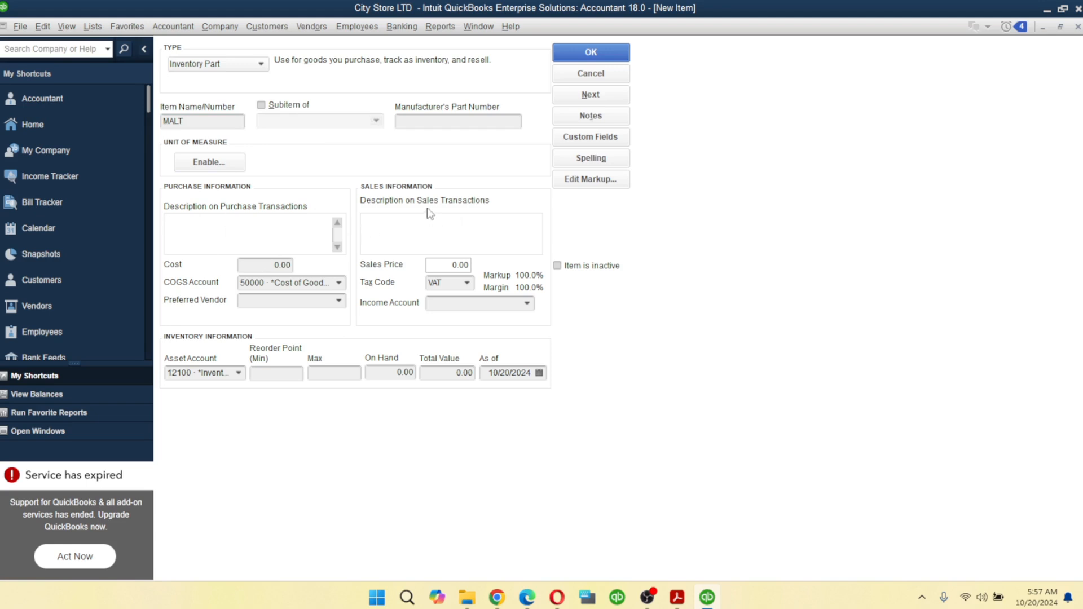
click(404, 220)
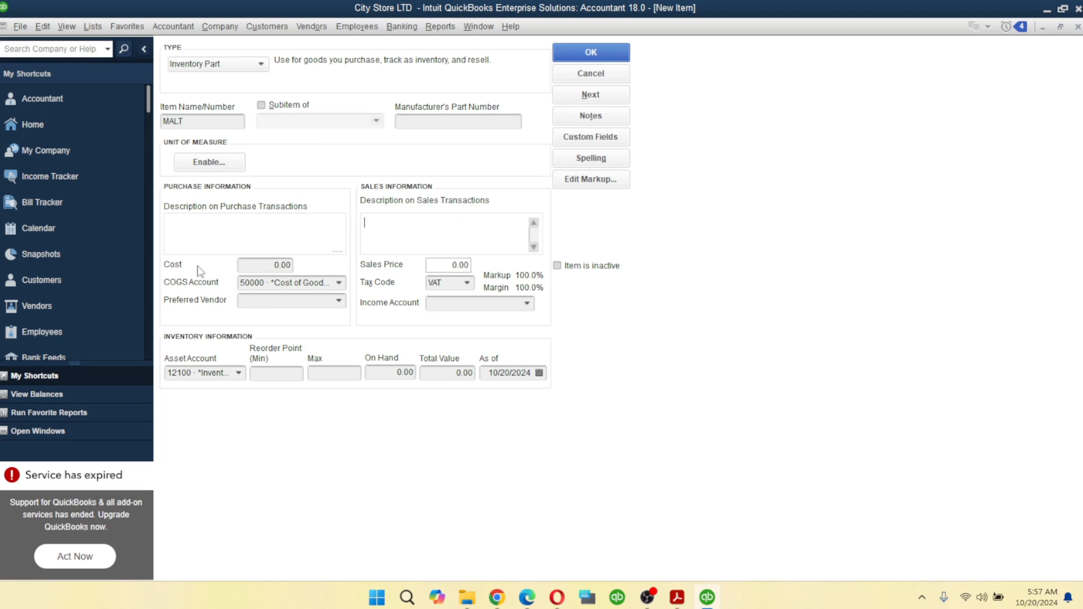
Step: Set MALT's cost to 5,550 and its COGS account to 50000 · *Cost of Goods Sold
click(273, 265)
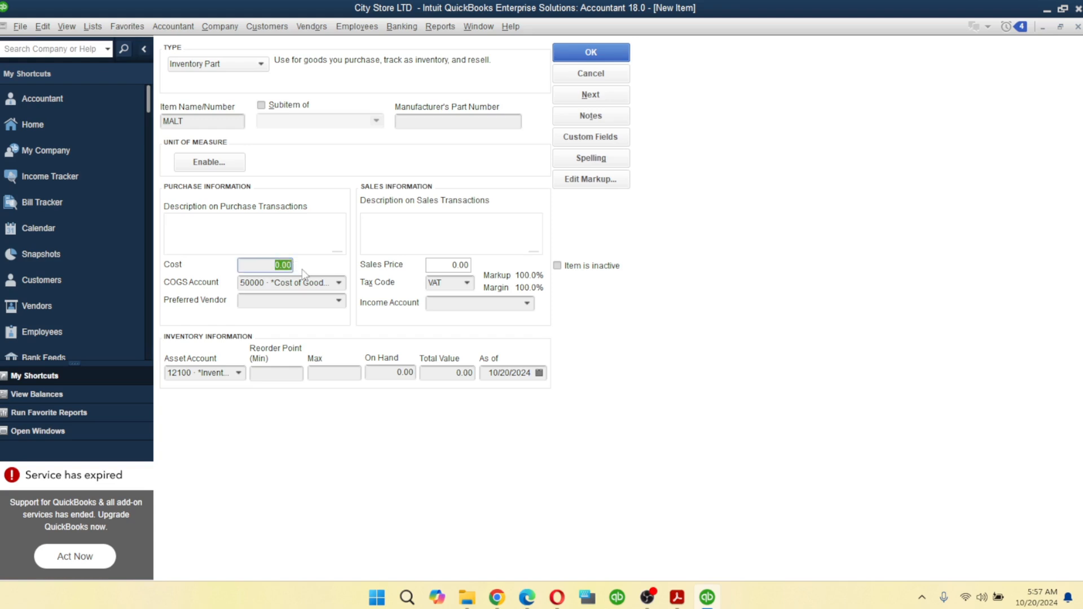
text(5550)
key(Tab)
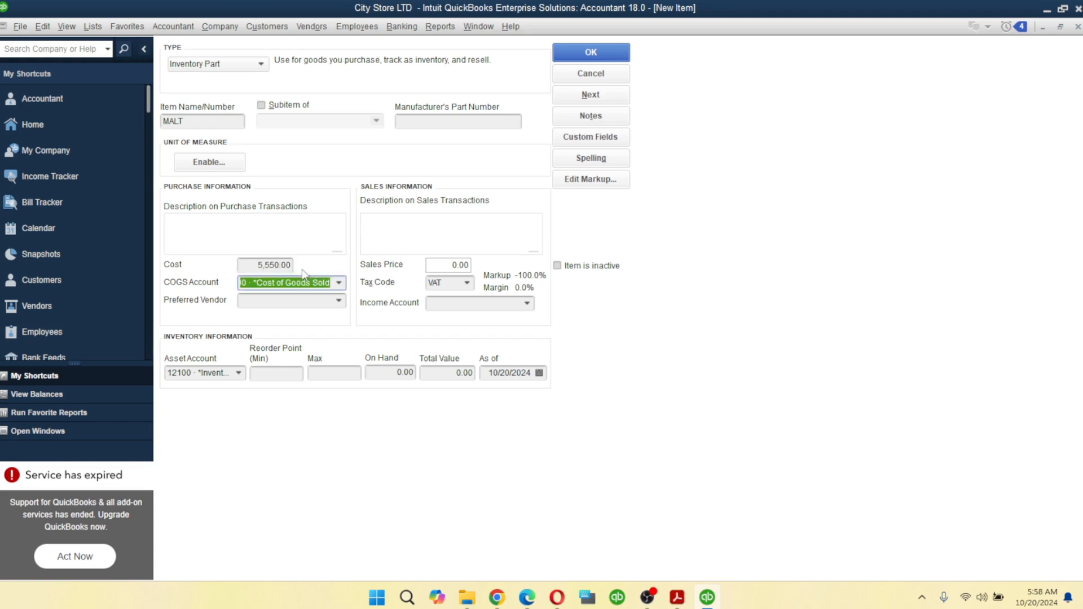
click(339, 283)
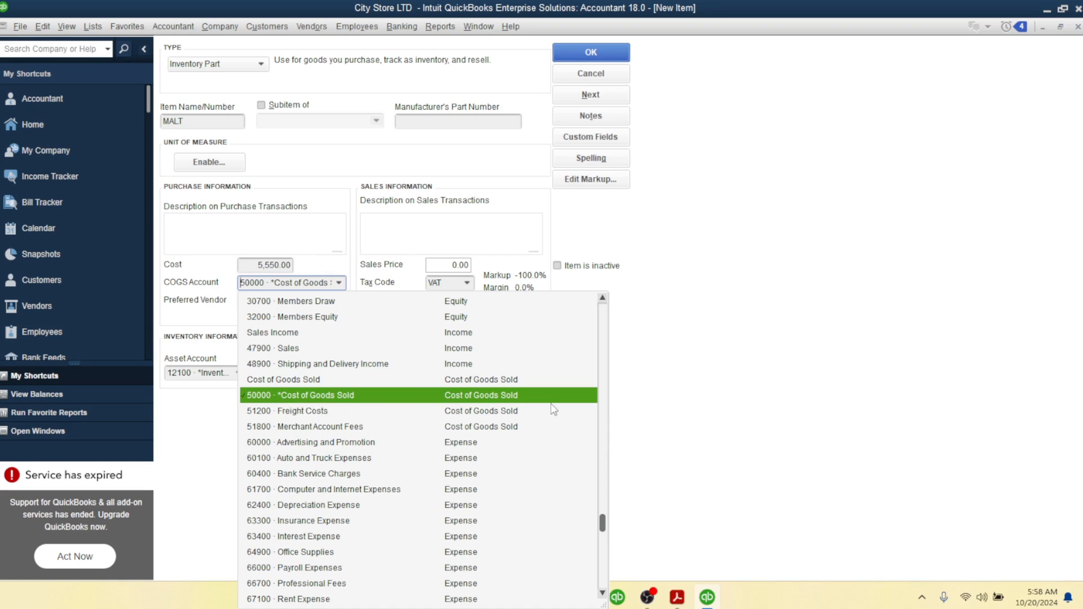
click(287, 397)
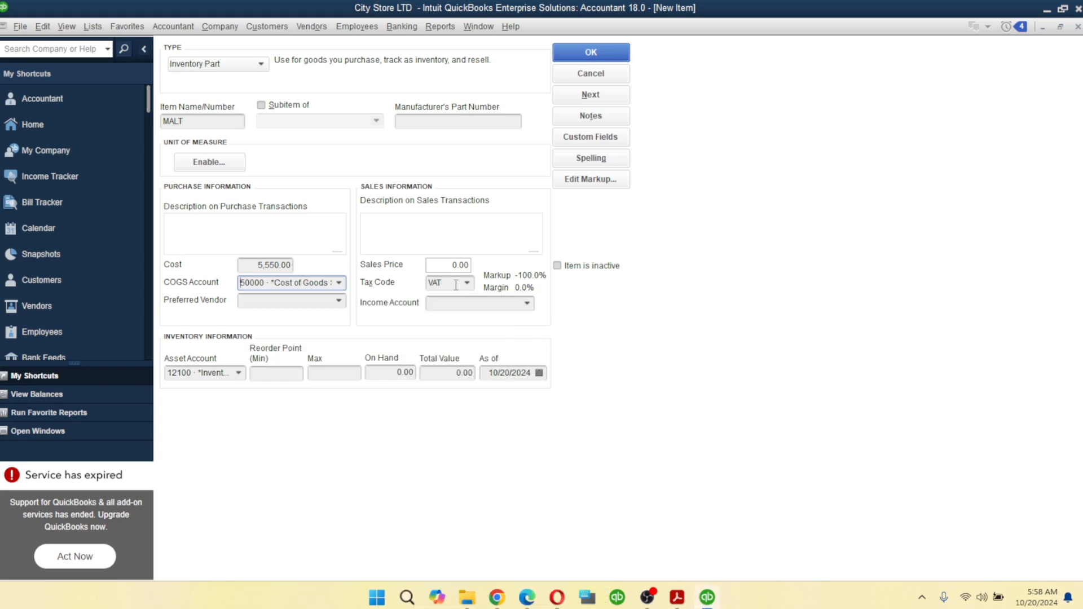
Step: Set the sales price of the MALT item to 6,000
click(443, 264)
text(6)
text(000)
key(Tab)
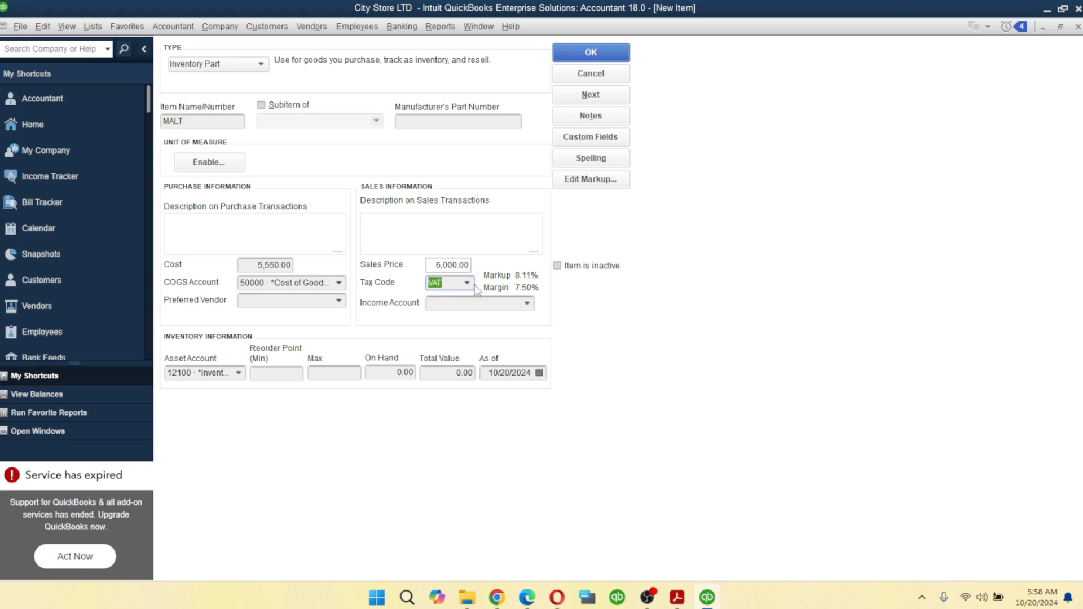
Step: Try the Tax and Non tax codes on the MALT item and return it to VAT
click(470, 285)
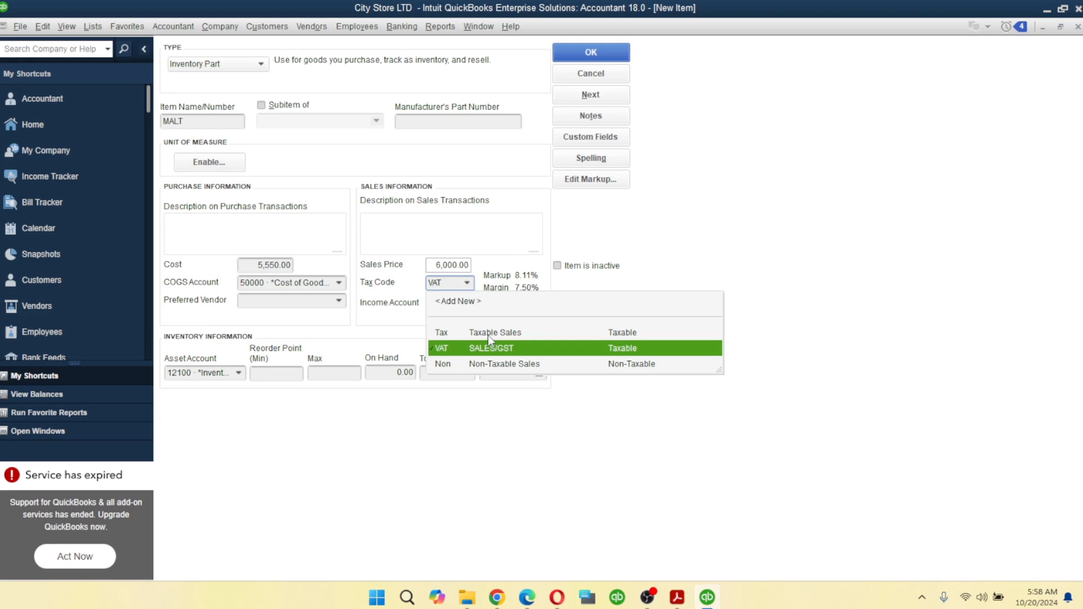
click(489, 335)
click(466, 284)
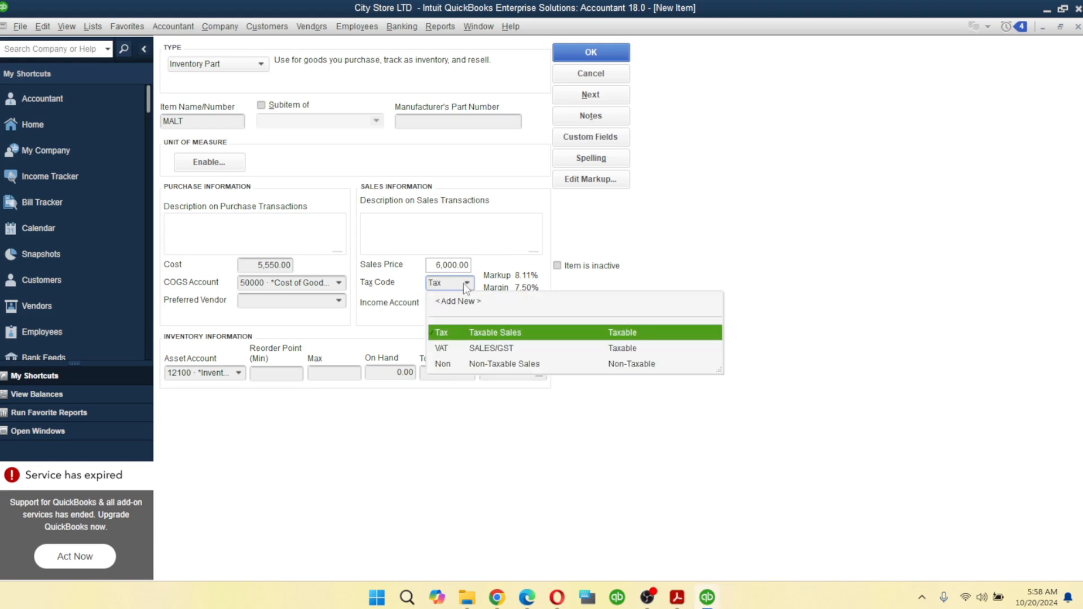
click(479, 364)
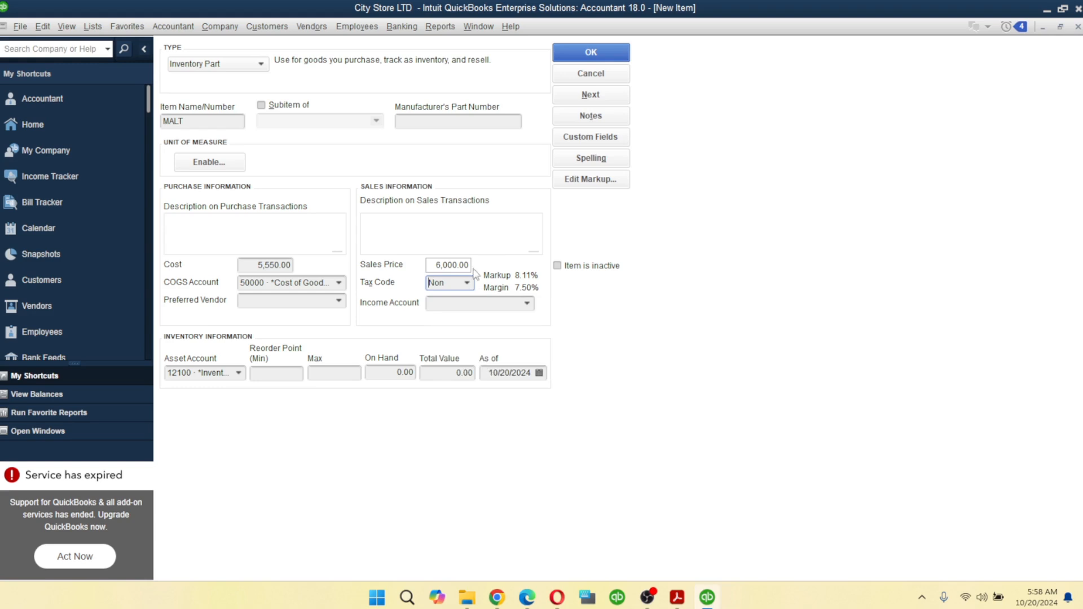
drag(433, 265, 473, 266)
click(467, 283)
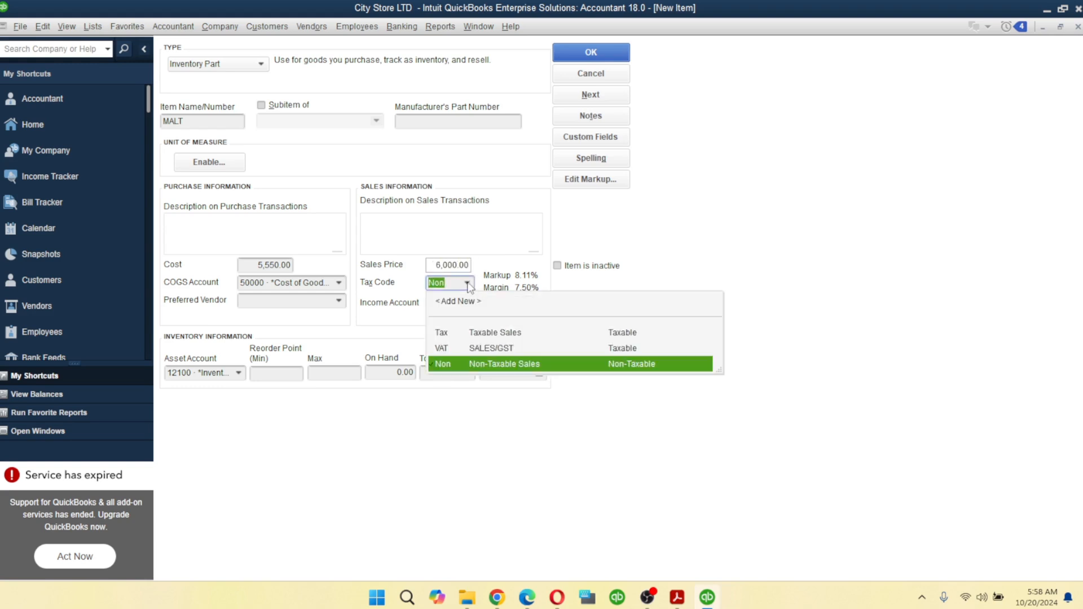
click(502, 349)
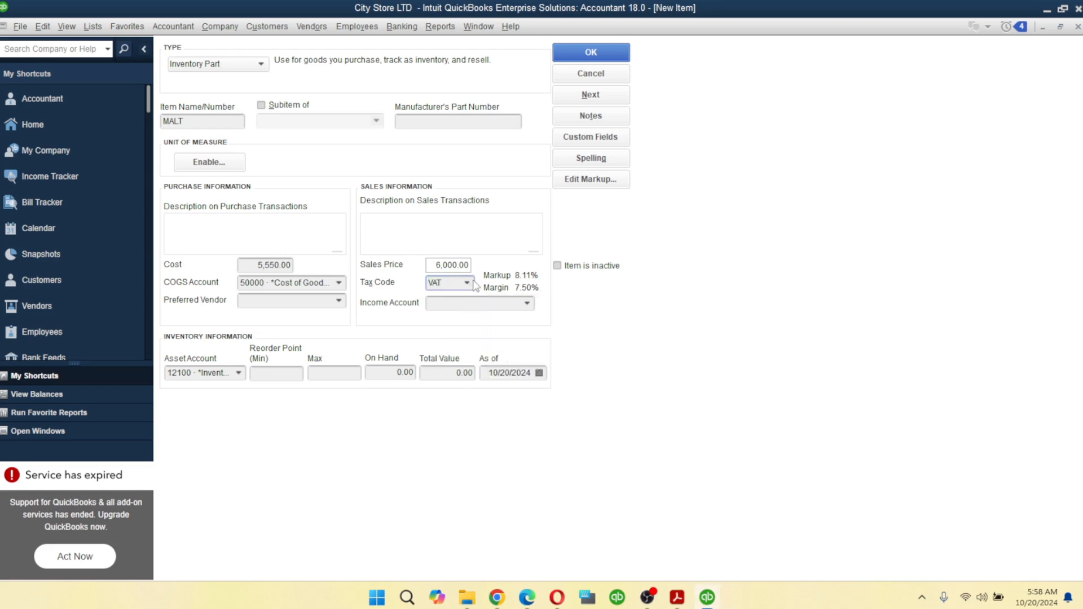
Step: Change the sales price of the MALT item to 5,800
click(437, 266)
drag(437, 266, 478, 268)
text(6)
key(BackSpace)
text(5800)
key(Tab)
Step: Select 12100 · *Inventory Asset as the asset account of the MALT item
click(239, 373)
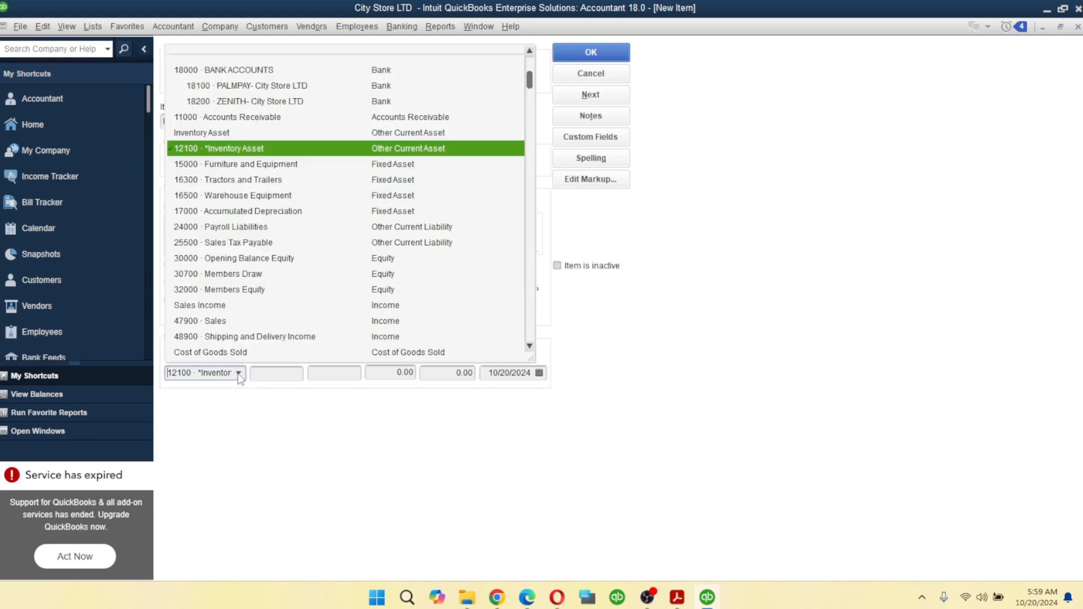
click(314, 429)
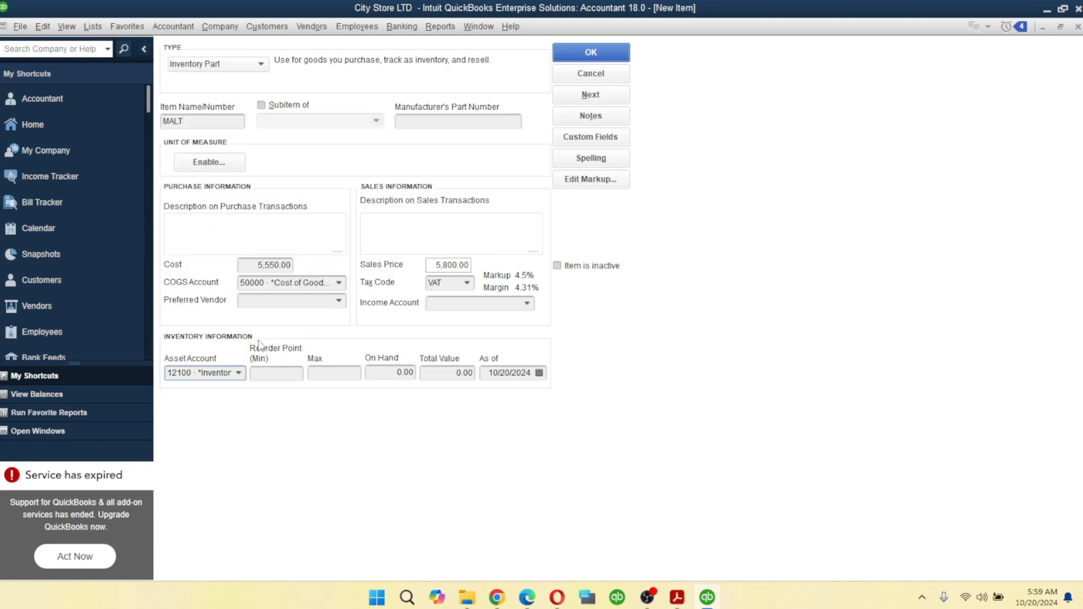
click(240, 375)
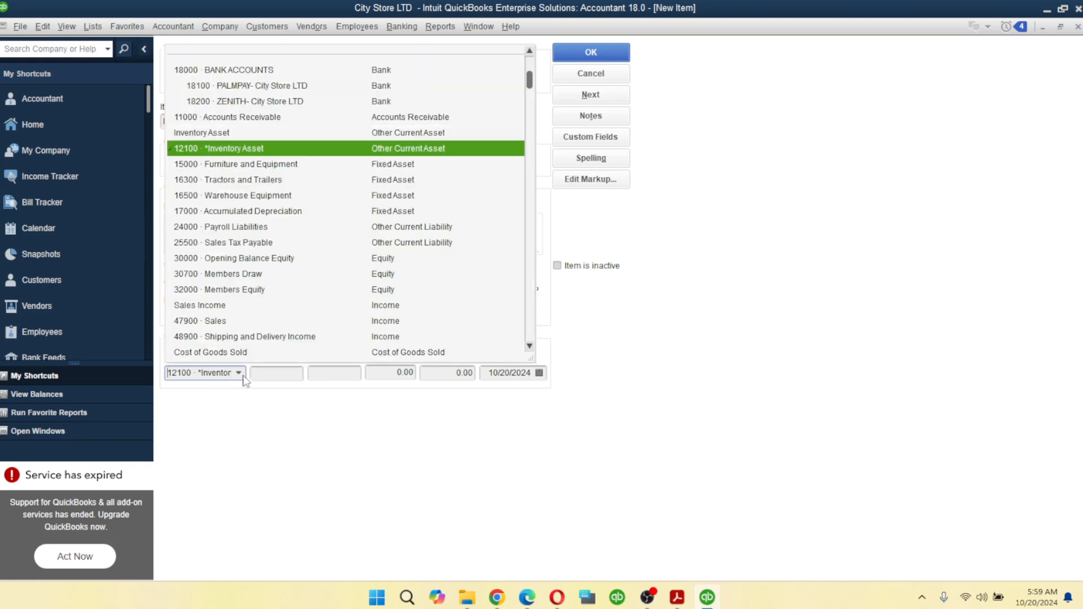
click(250, 150)
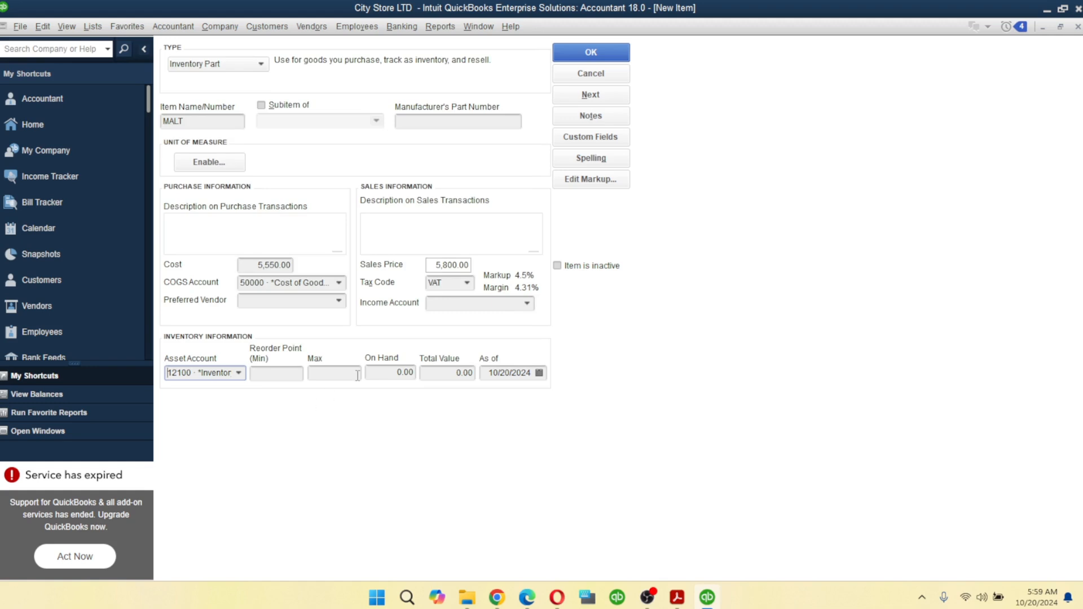
click(285, 373)
Step: Clear both the cost and the sales price of the MALT item
click(251, 266)
key(BackSpace)
click(449, 265)
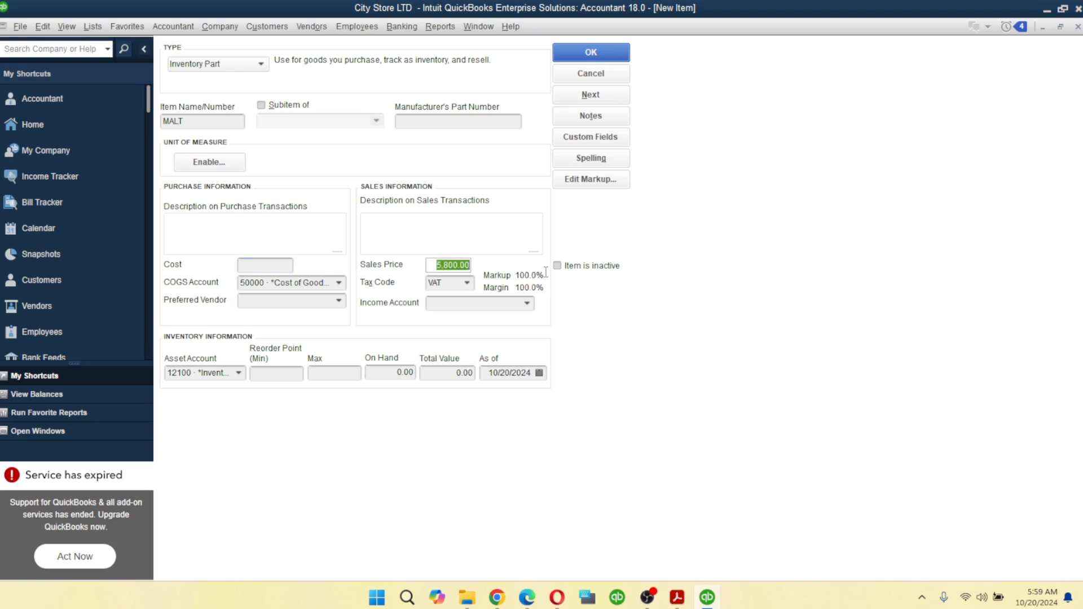
key(BackSpace)
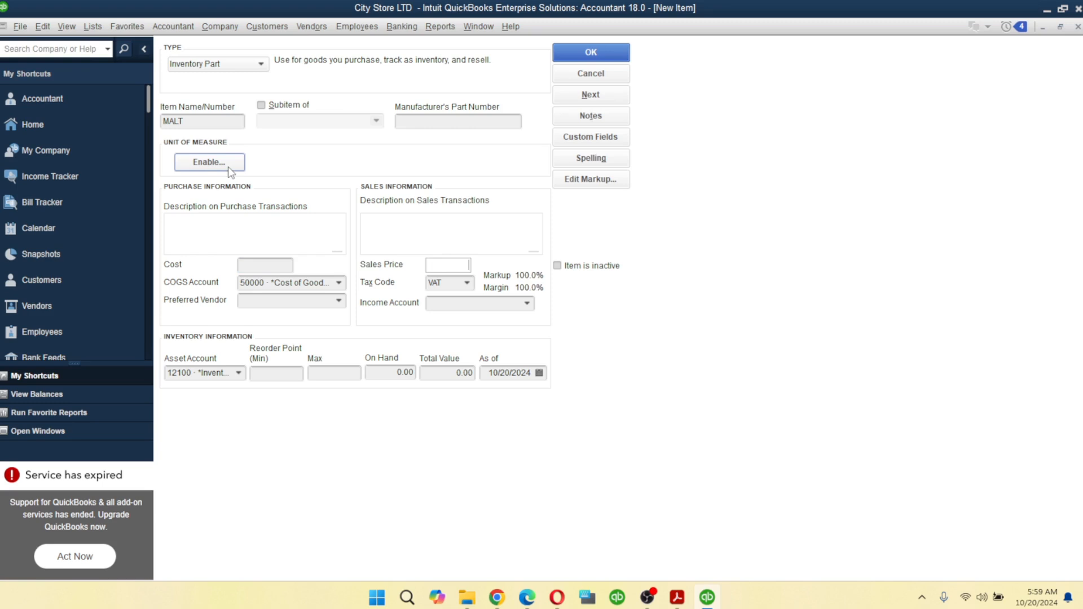
Step: Assign the income account 47900 · Sales to the MALT item and save it to the Item List
click(209, 162)
click(600, 51)
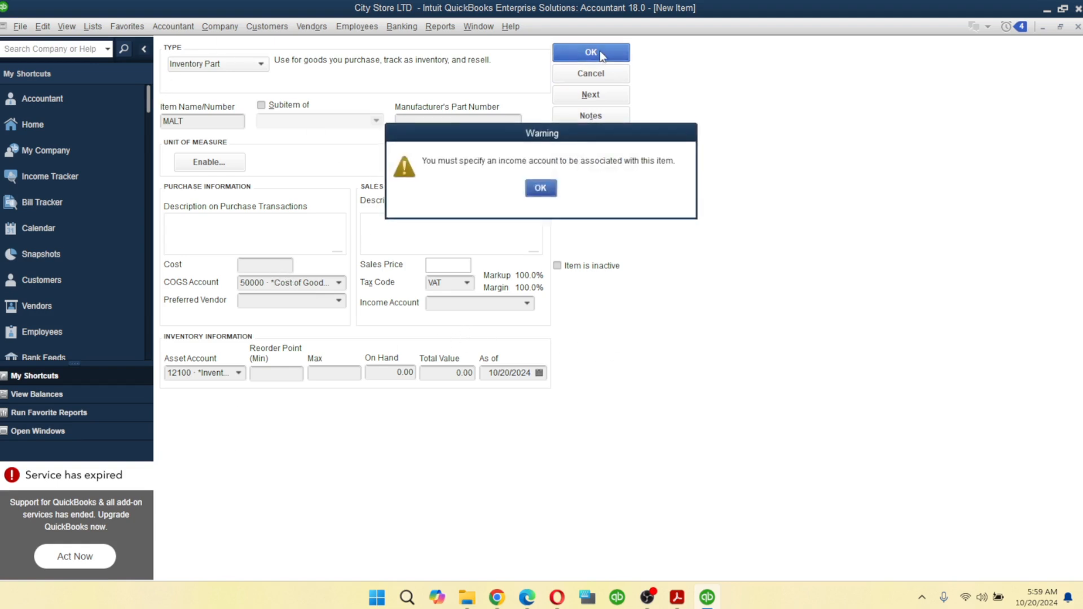
click(541, 190)
click(526, 303)
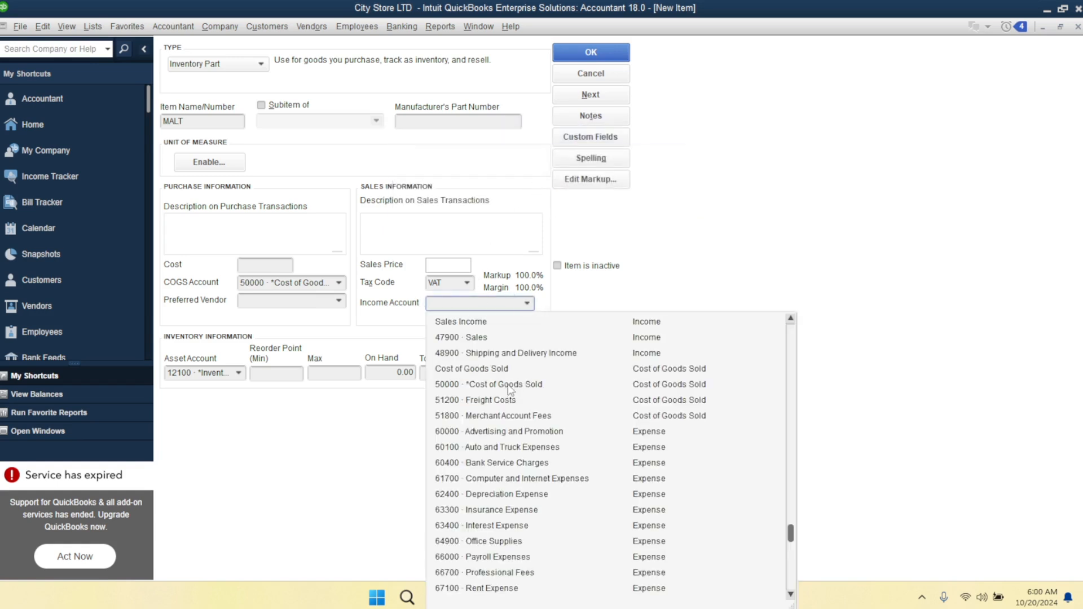
click(466, 338)
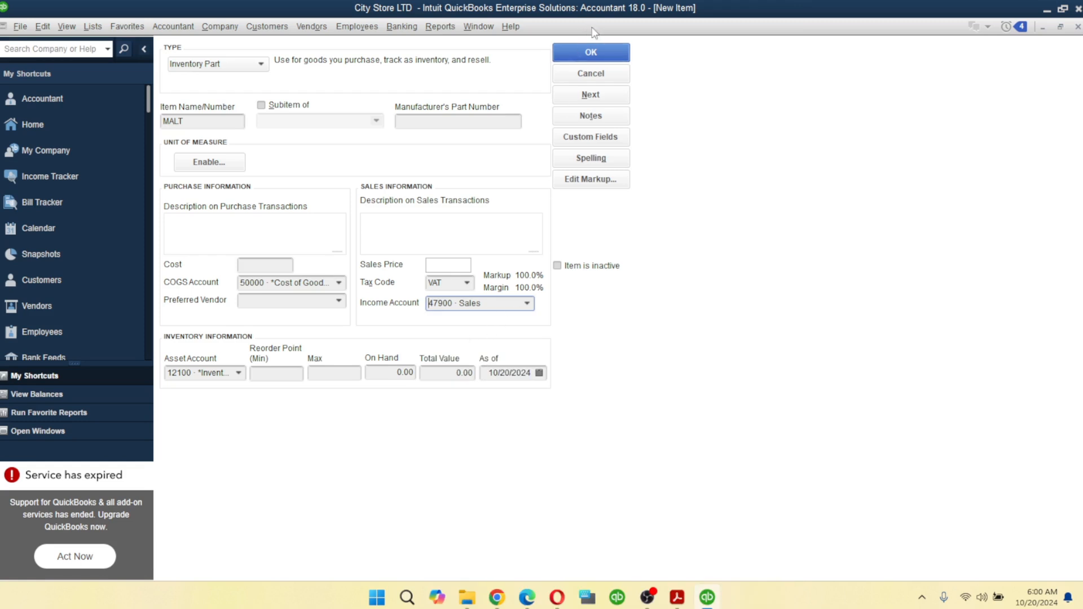
click(590, 53)
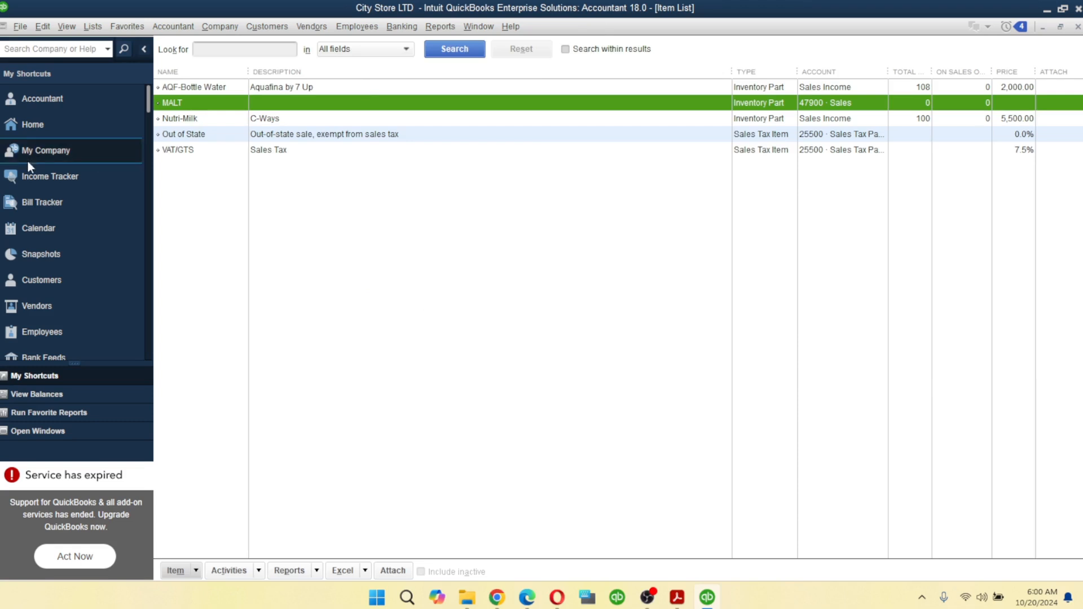
Step: Start another new item from the Item List and set its type to Inventory Part
right_click(175, 107)
click(209, 149)
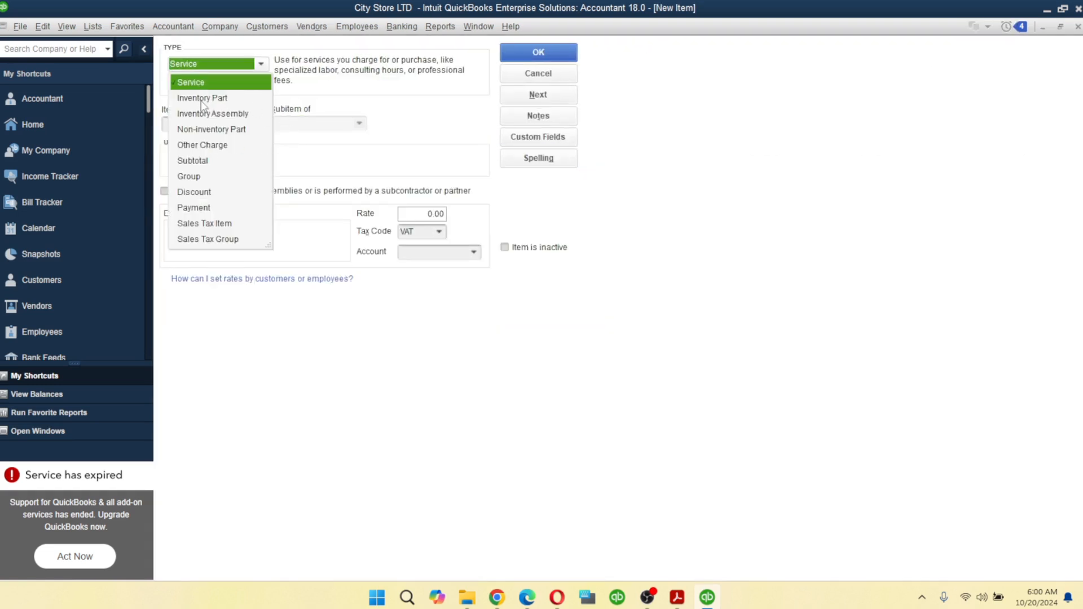
click(200, 100)
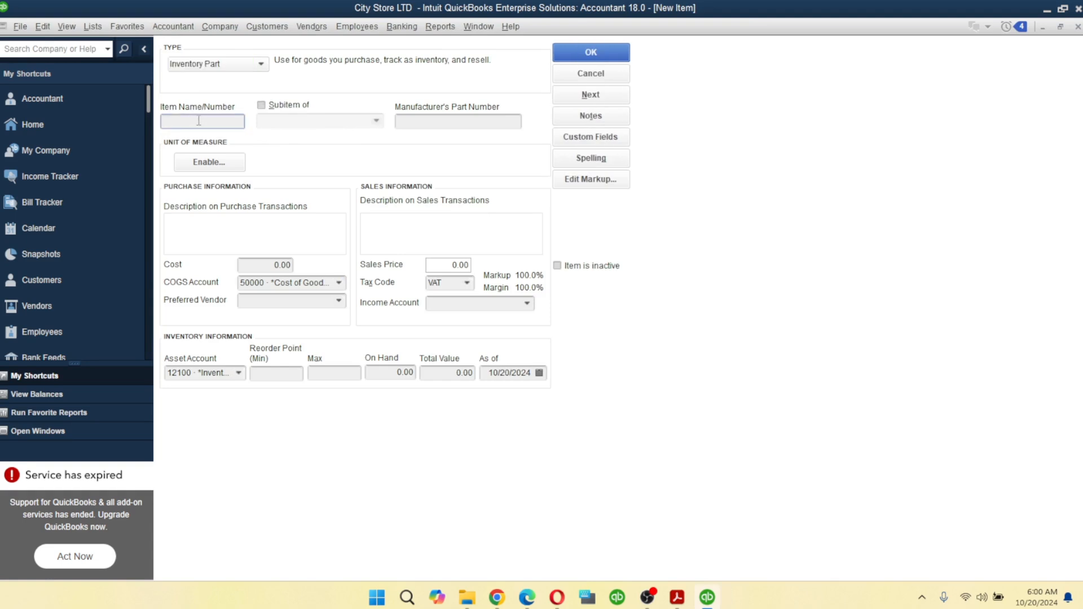
Step: Name the new inventory part Dubic-CAN and make it a subitem of MALT
text(Dubic-ca)
key(BackSpace)
key(BackSpace)
text(CAN)
click(261, 106)
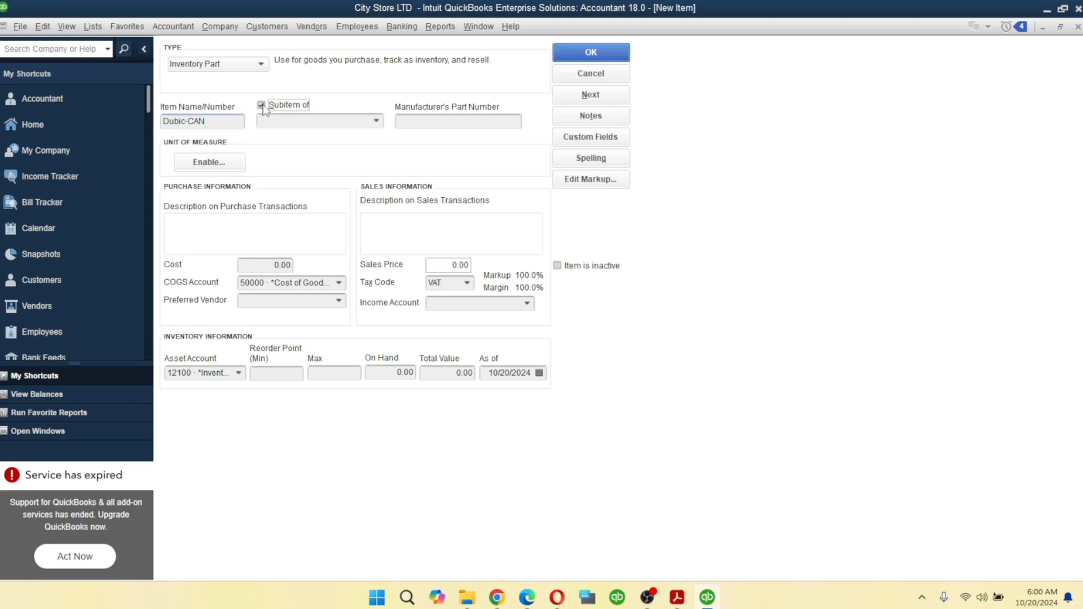
click(376, 121)
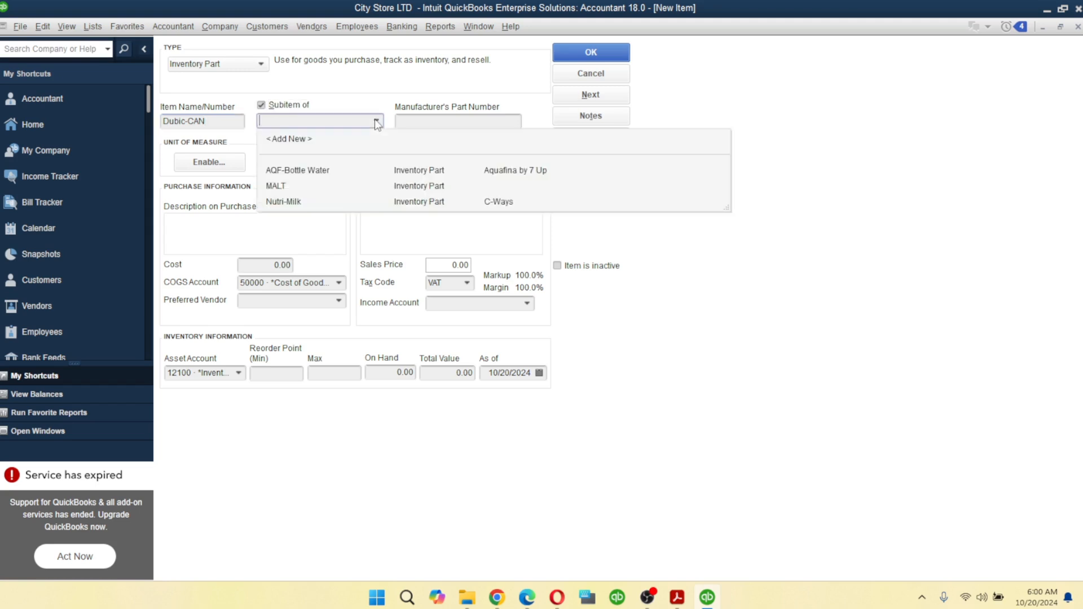
click(284, 187)
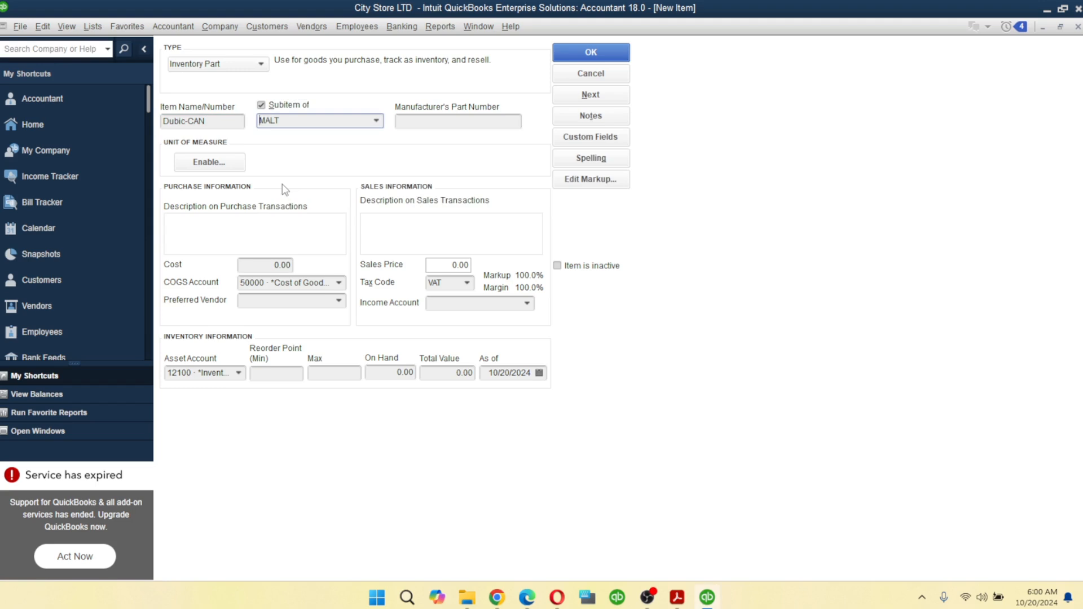
Step: Set Dubic-CAN's cost to 5,550 and its sales price to 5,800
click(261, 265)
text(550)
key(Tab)
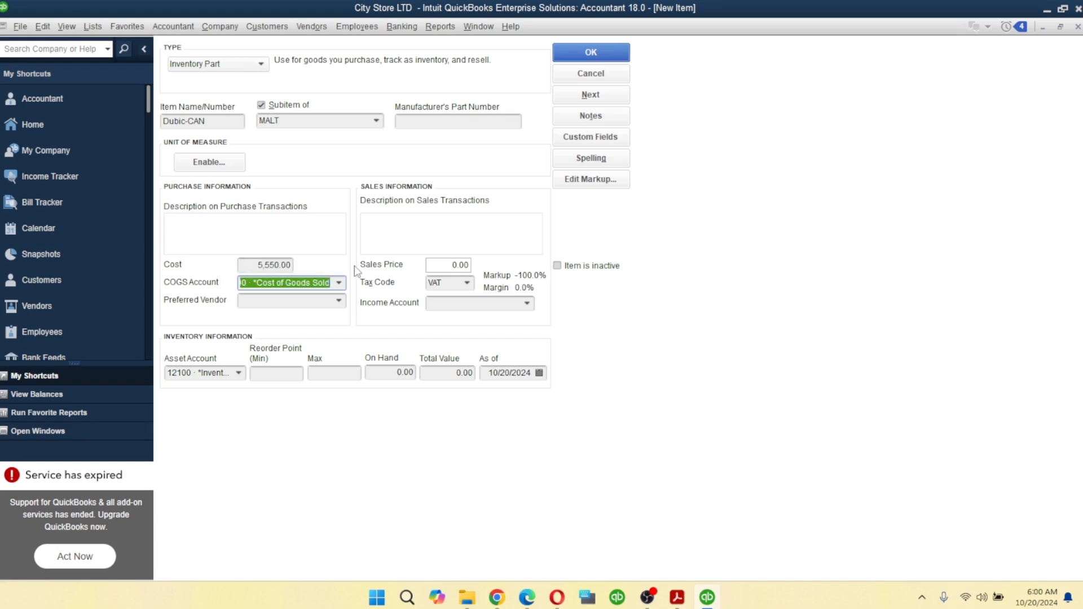
click(447, 265)
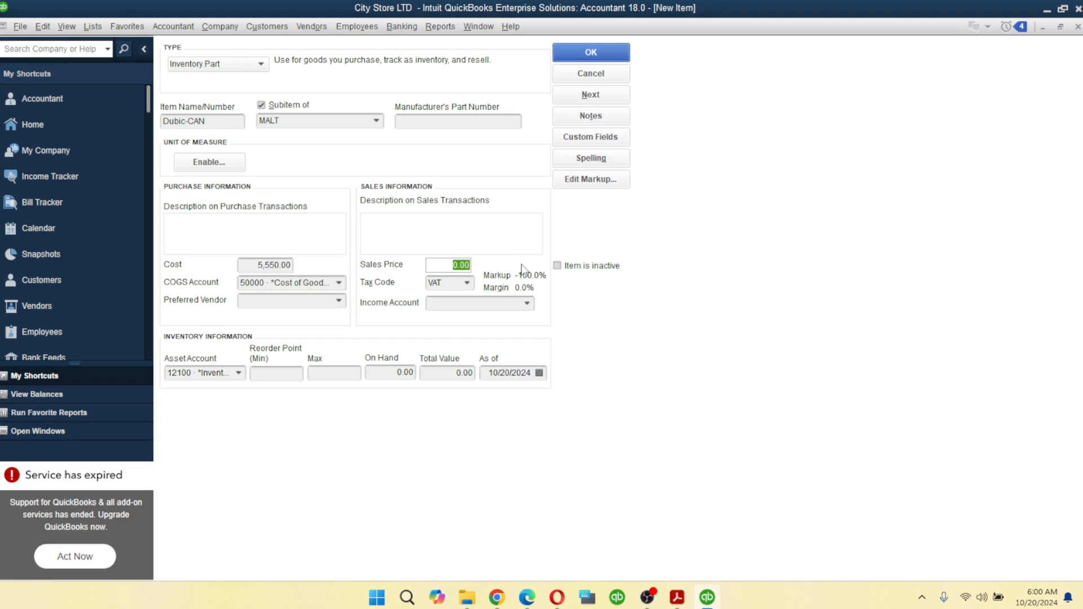
text(5800)
key(Tab)
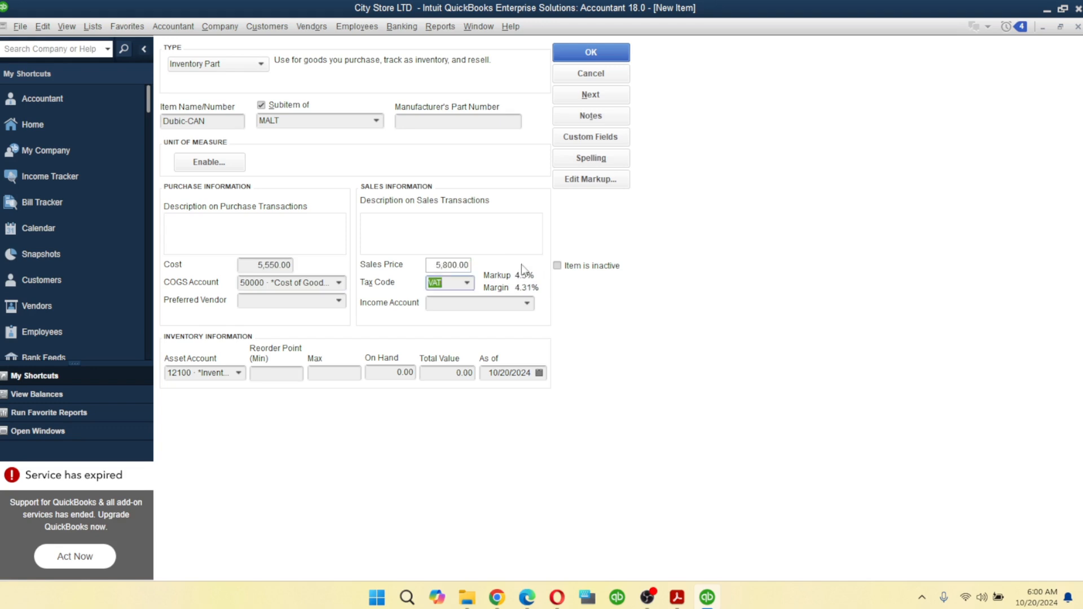
click(432, 228)
click(264, 226)
click(409, 224)
click(230, 231)
click(477, 227)
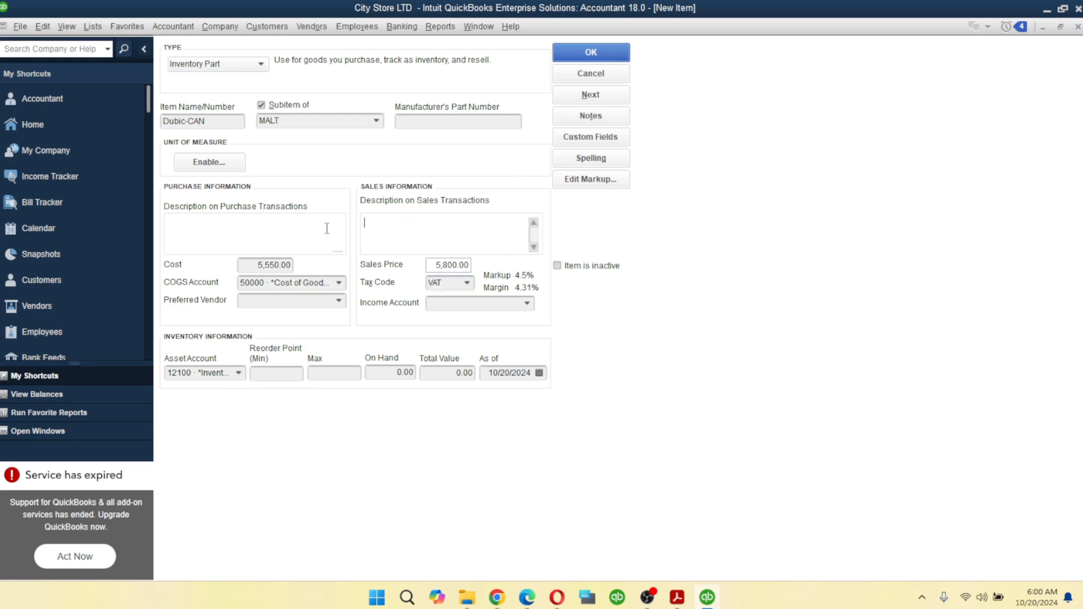
Step: Select VAT (SALES/GST) as the tax code of the Dubic-CAN item
click(439, 266)
click(467, 282)
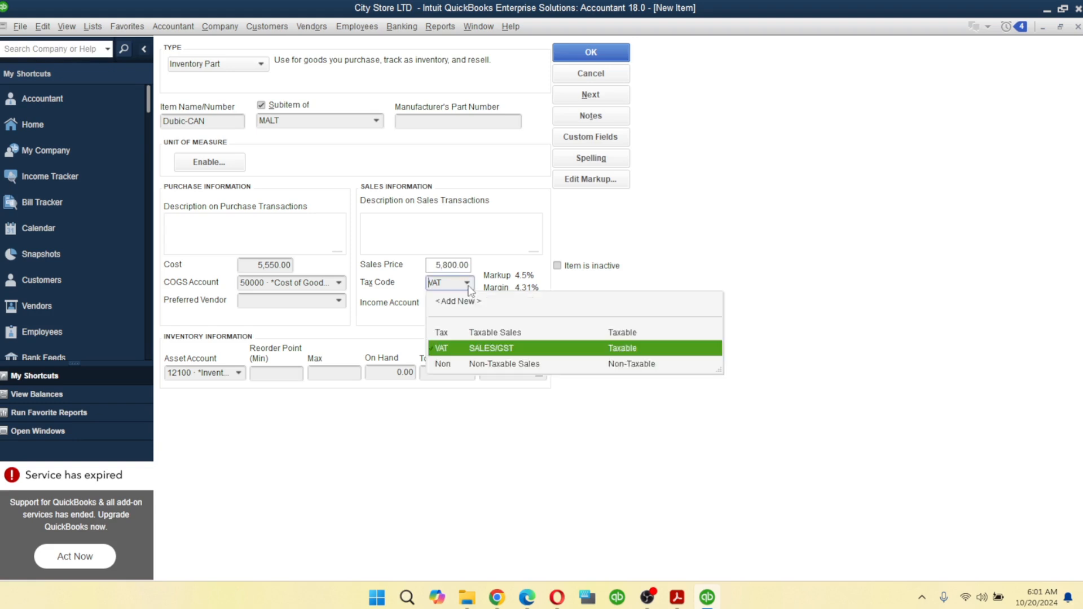
click(479, 353)
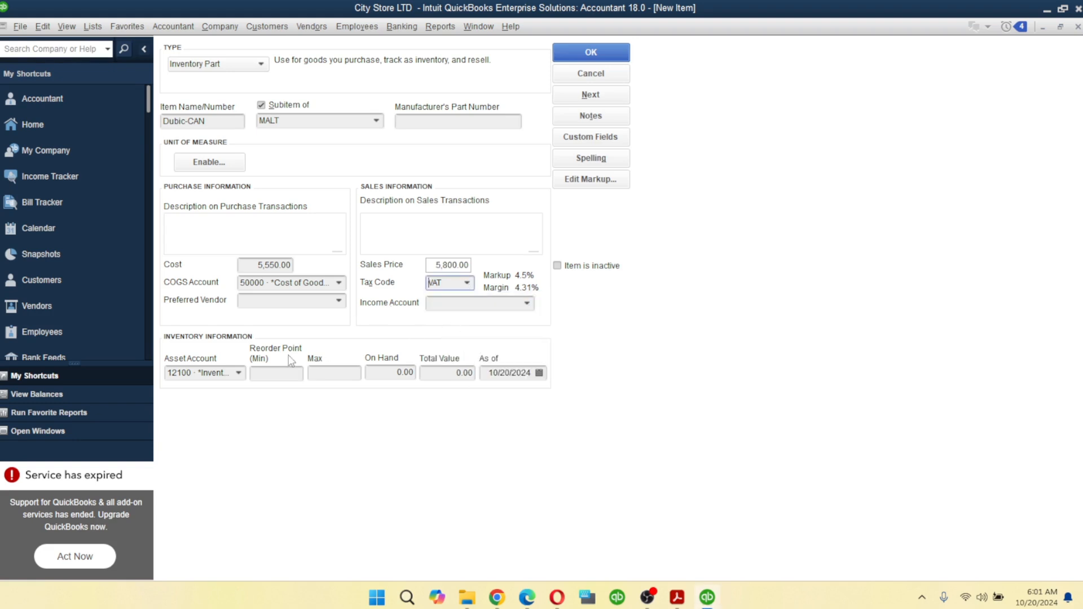
Step: Select 47900 · Sales as the income account of the Dubic-CAN item
click(339, 301)
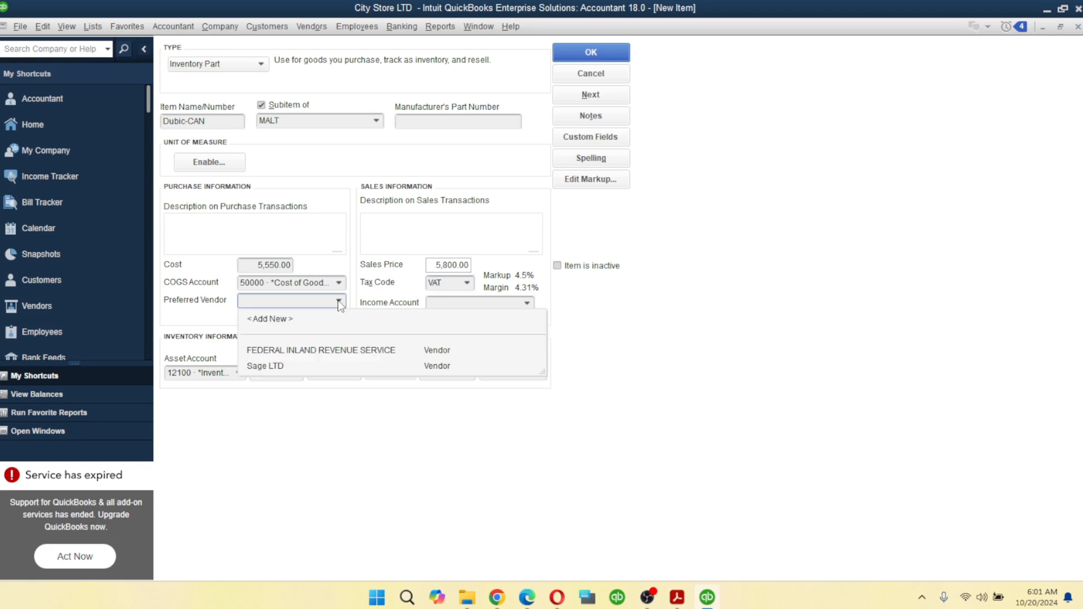
click(339, 302)
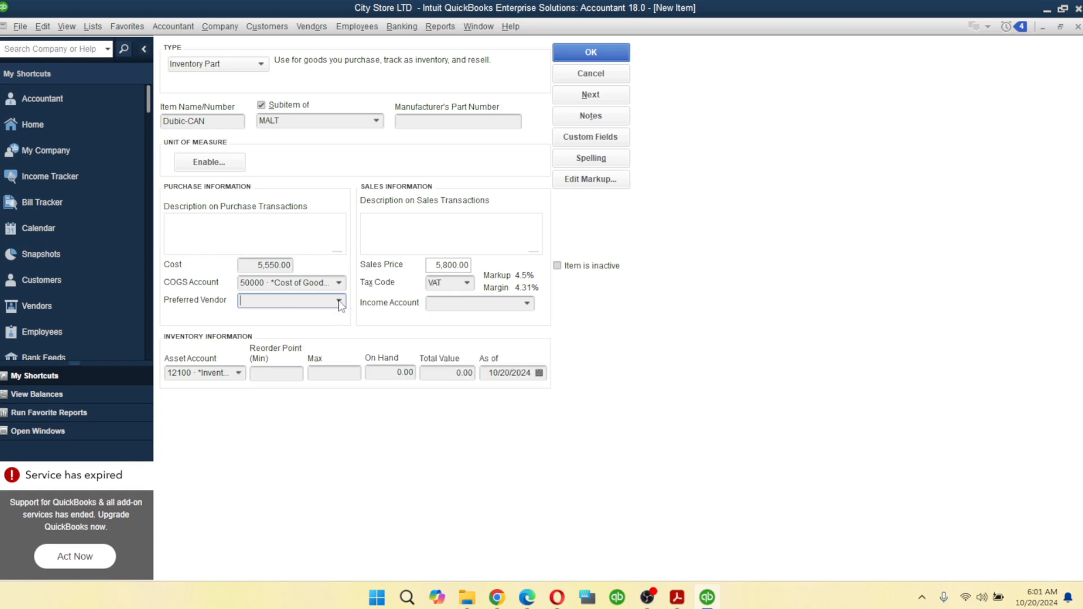
click(530, 305)
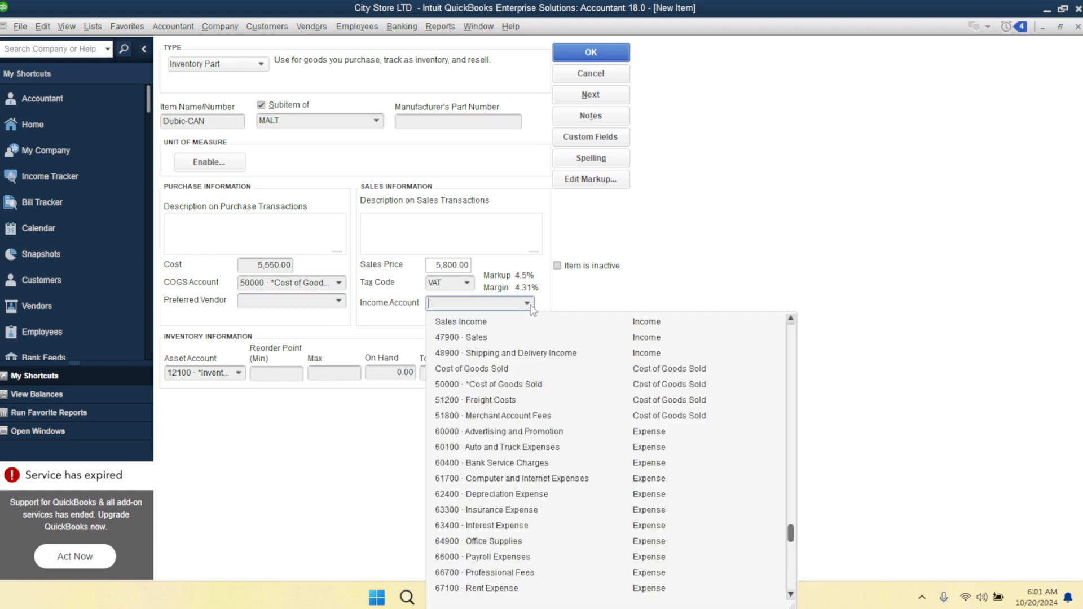
click(477, 337)
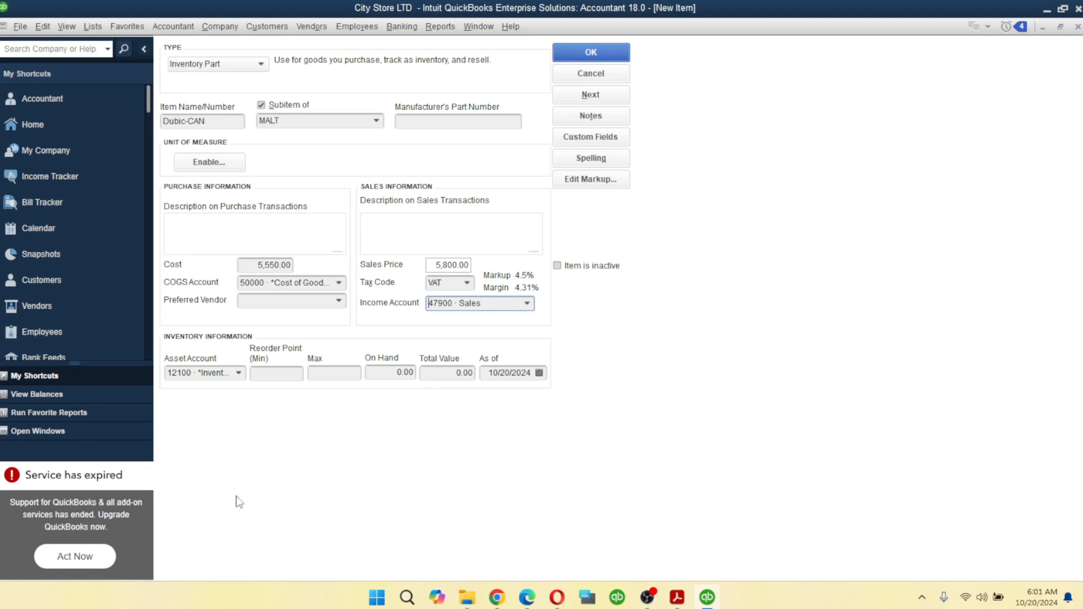
Step: Set Dubic-CAN's on-hand quantity to 10
click(239, 372)
click(239, 372)
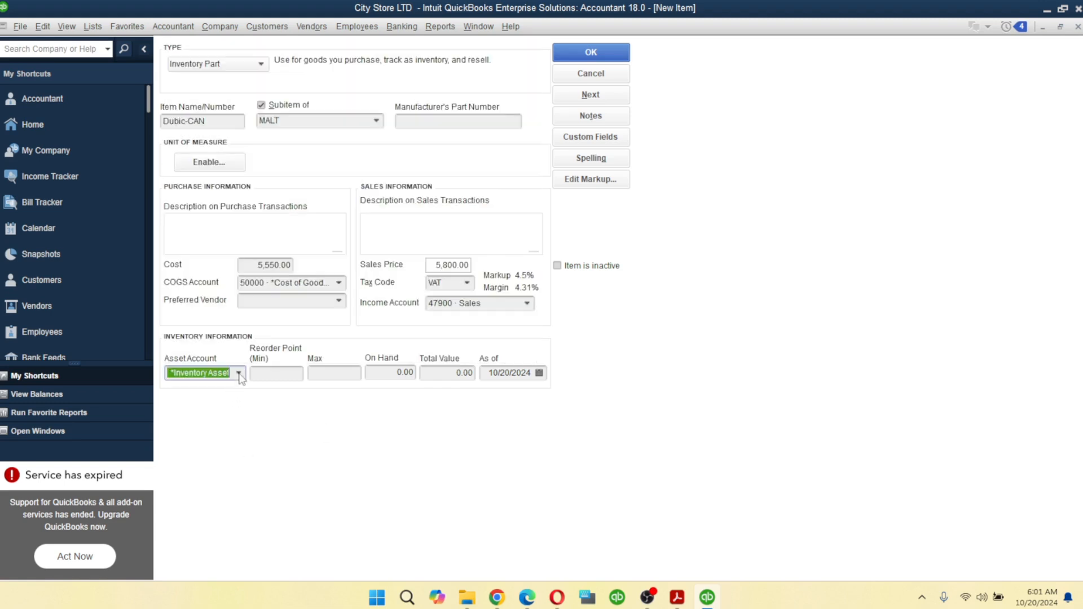
click(275, 373)
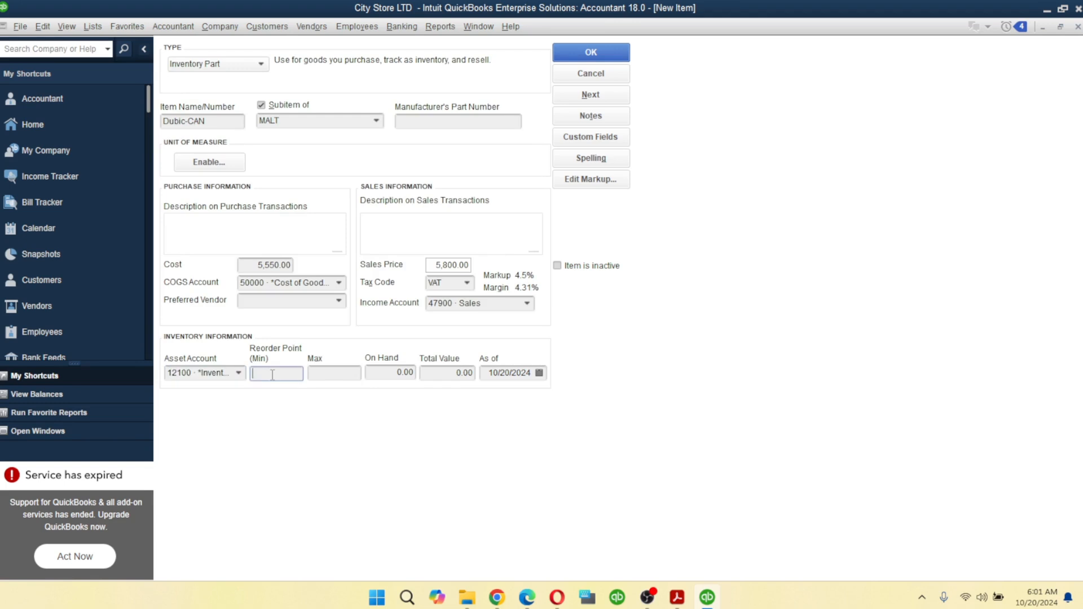
click(384, 376)
double_click(388, 374)
text(10)
key(Tab)
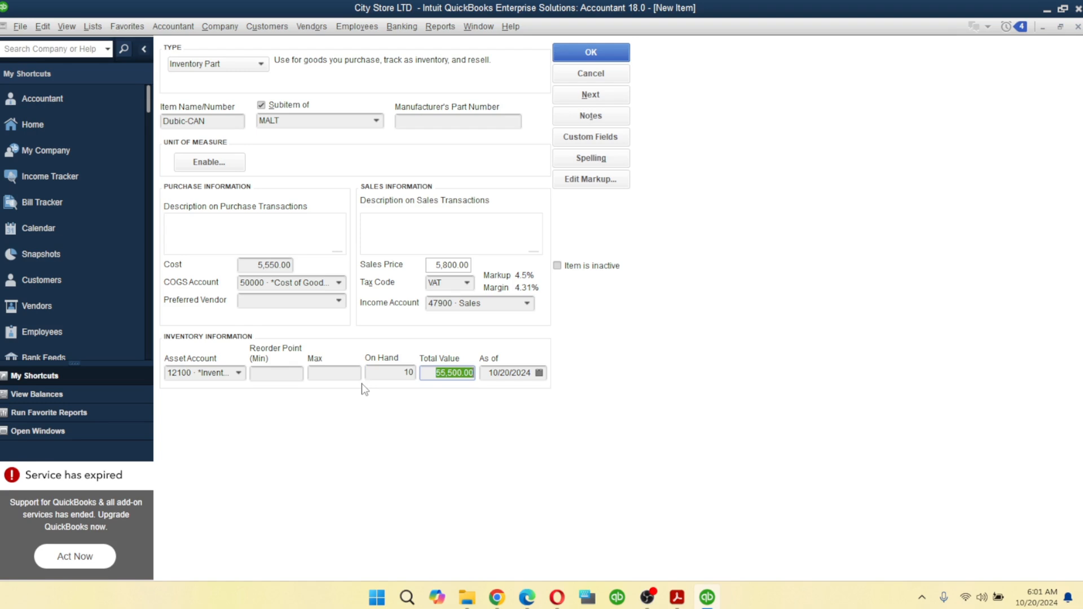
Step: Set Dubic-CAN's minimum reorder point to 5 and its maximum to 25
click(266, 373)
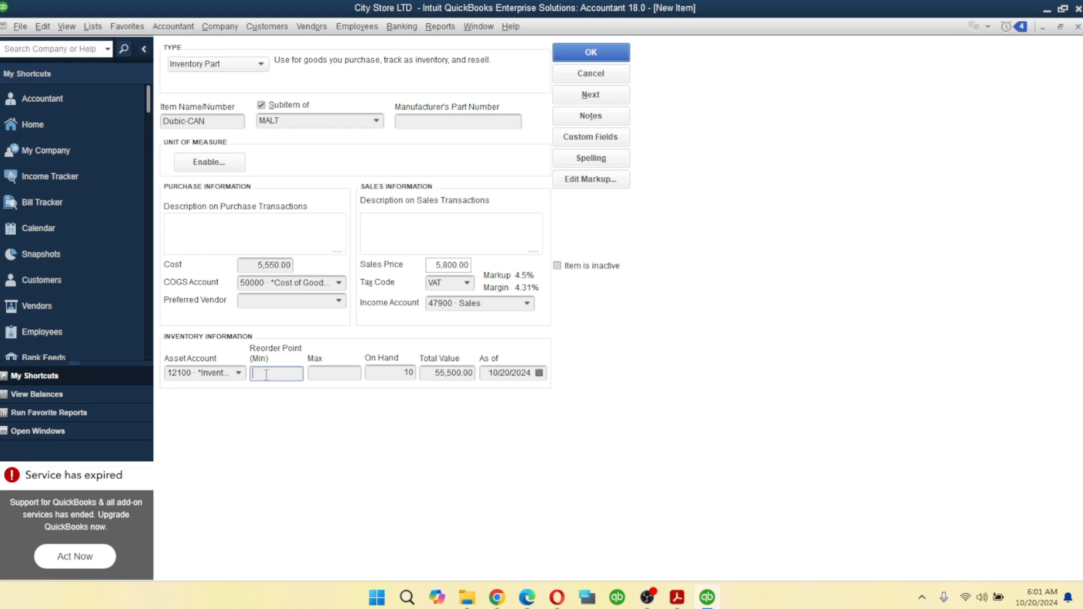
text(5)
key(Tab)
text(25)
key(Tab)
click(278, 374)
click(333, 375)
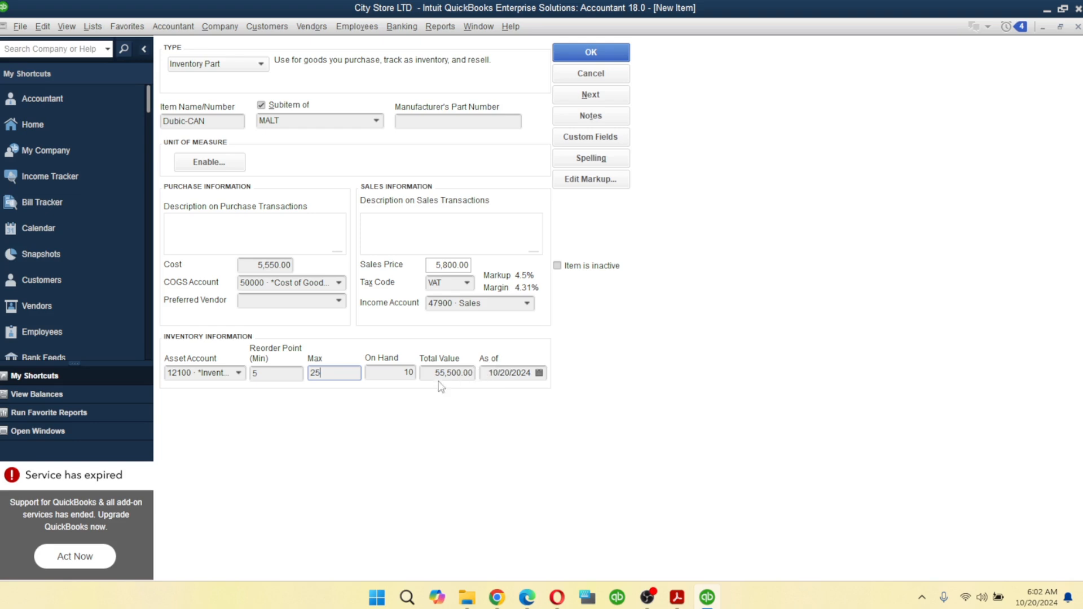
Step: Set Dubic-CAN's as-of date to 09/30/2024, then save the item and continue to a new blank one
click(540, 374)
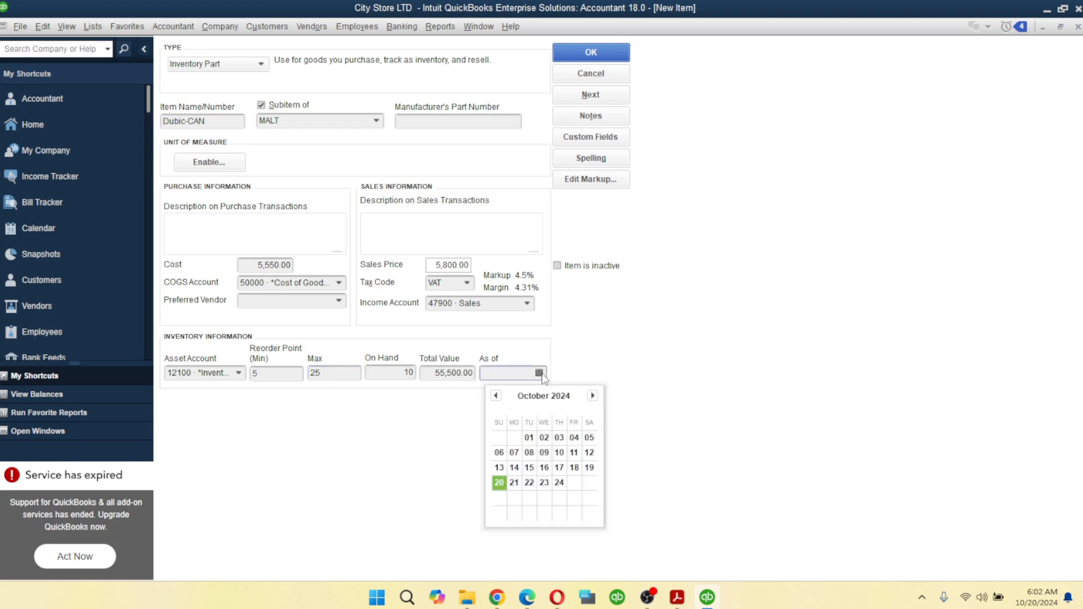
click(496, 396)
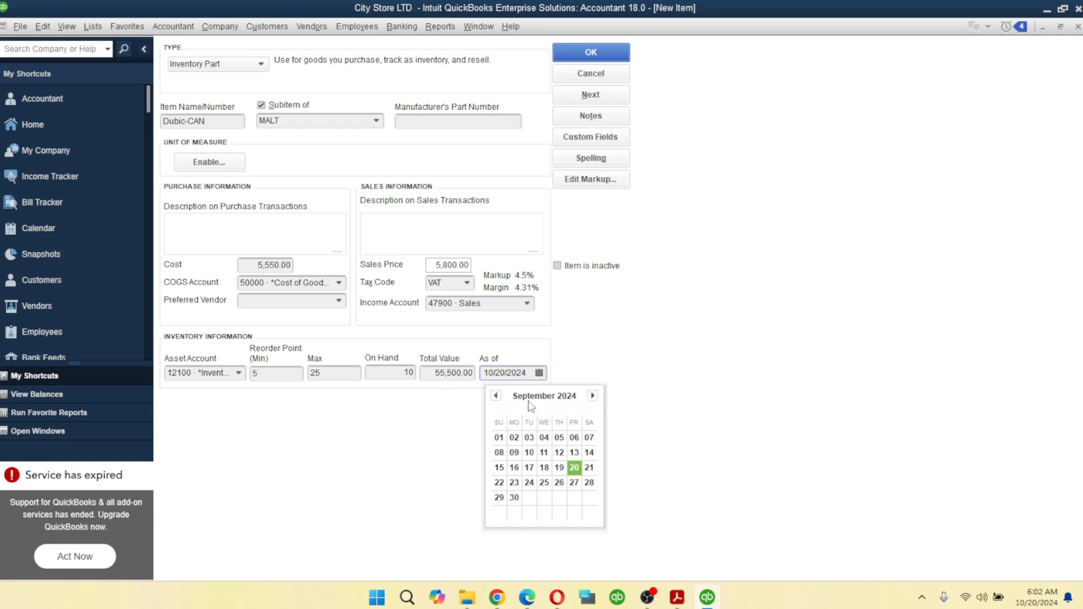
click(495, 396)
click(592, 396)
click(514, 497)
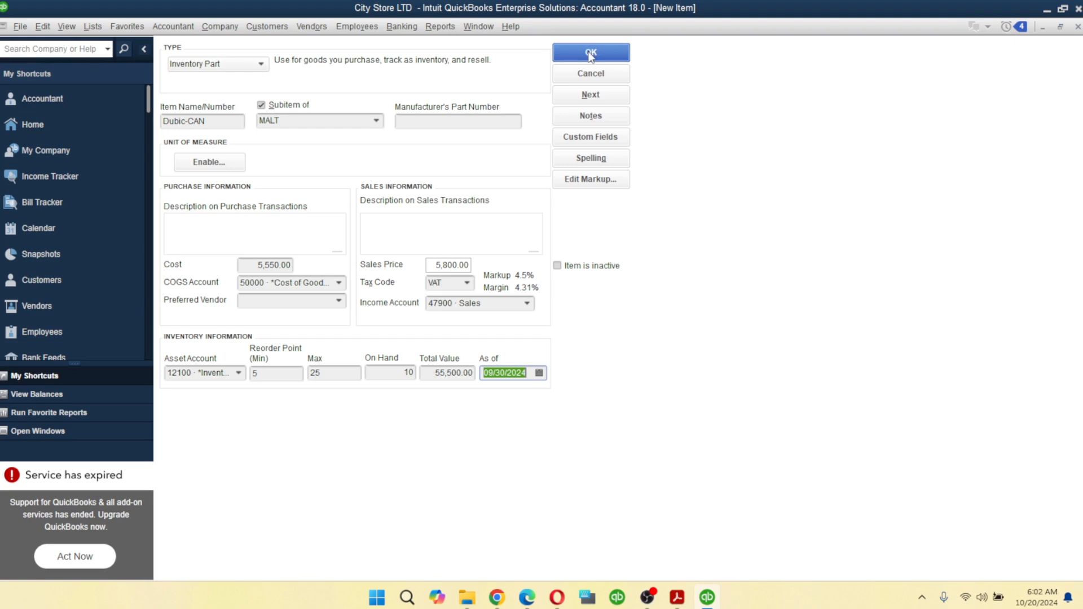
click(585, 100)
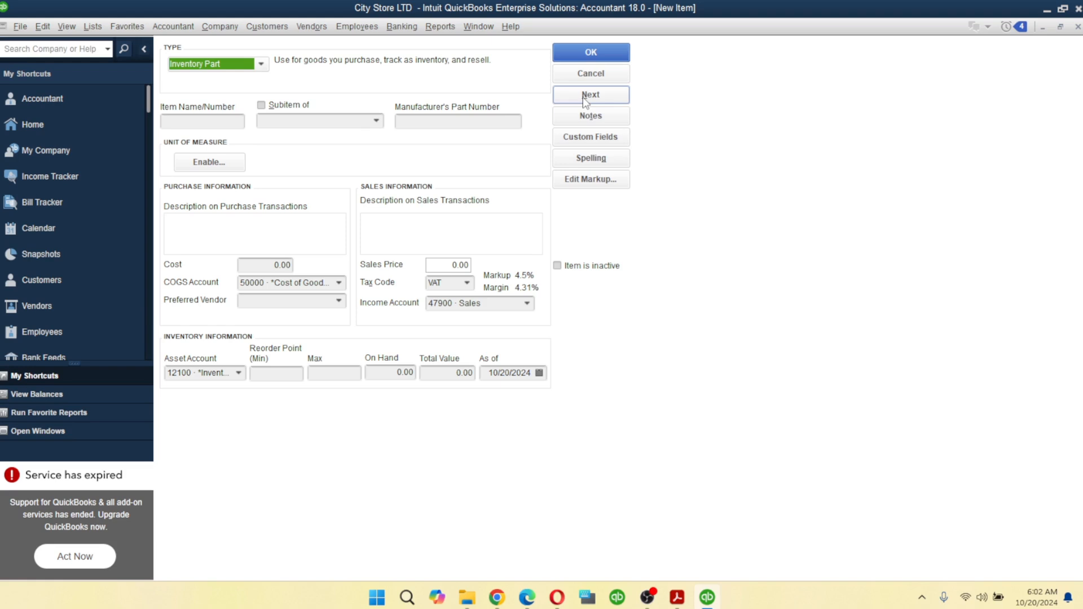
Step: Name the new inventory part Maltina-CAN and make it a subitem of MALT
click(211, 122)
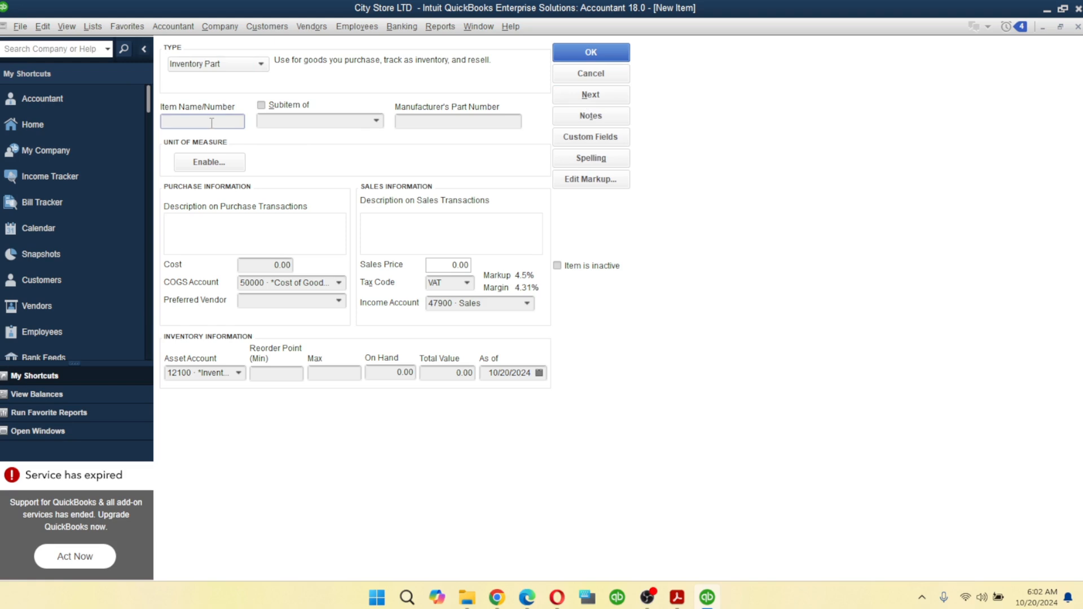
text(Maltina-c)
key(BackSpace)
text(CAN)
click(261, 105)
click(377, 123)
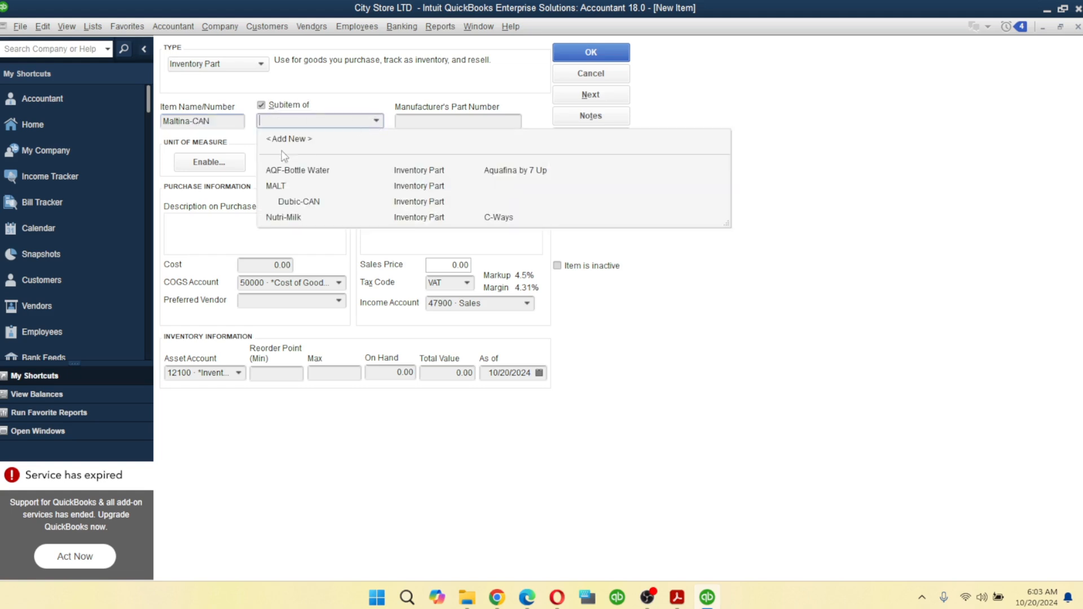
click(279, 187)
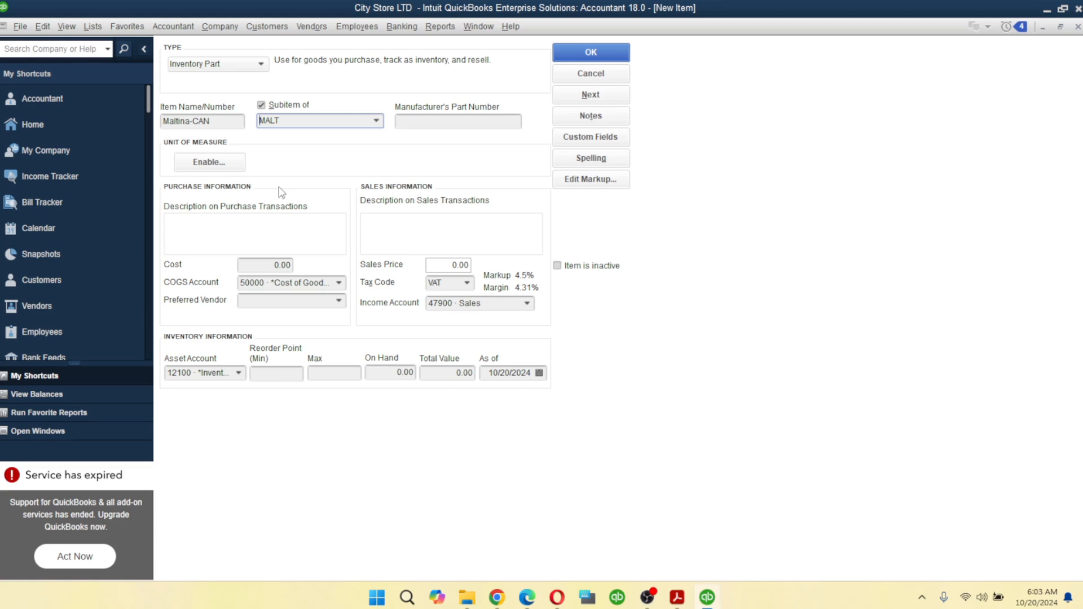
click(382, 123)
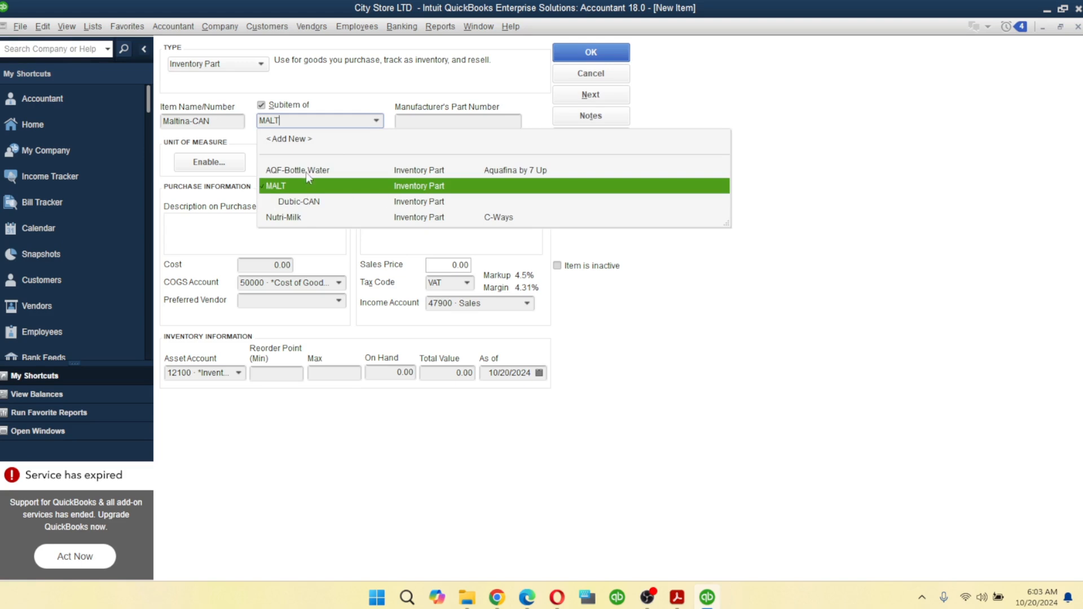
click(375, 123)
Step: Set Maltina-CAN's cost to 6,820 and check its COGS account choice
click(269, 265)
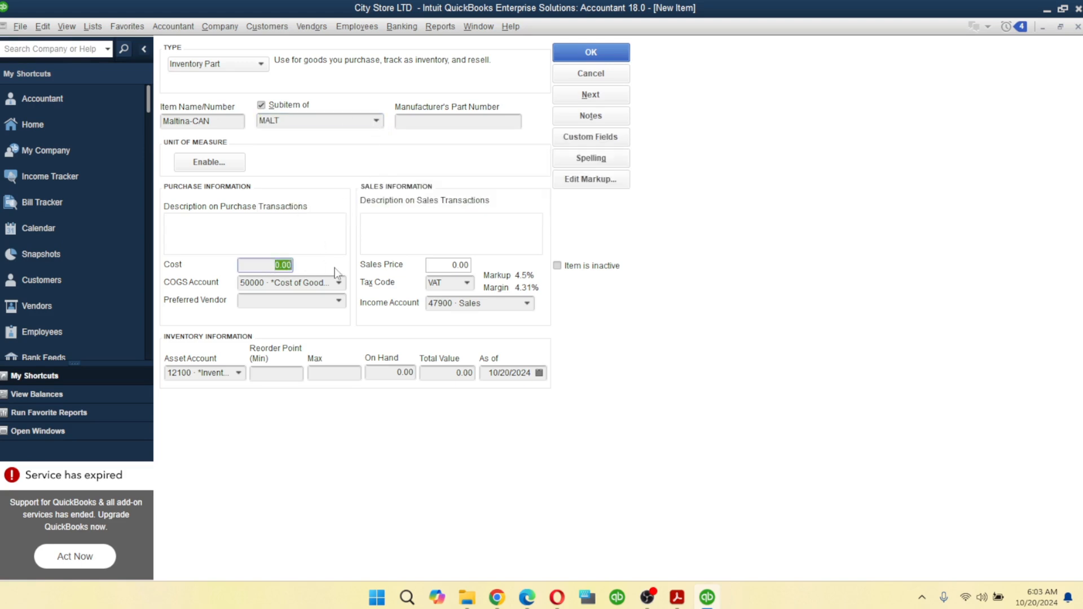
text(680)
key(BackSpace)
text(20)
key(Tab)
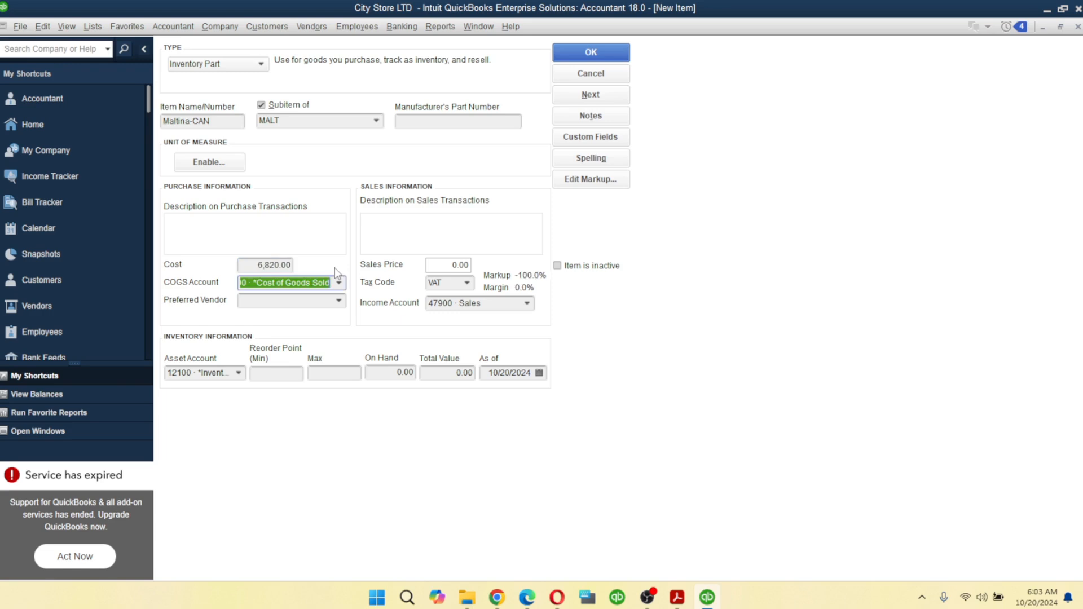
click(340, 284)
click(342, 285)
click(340, 284)
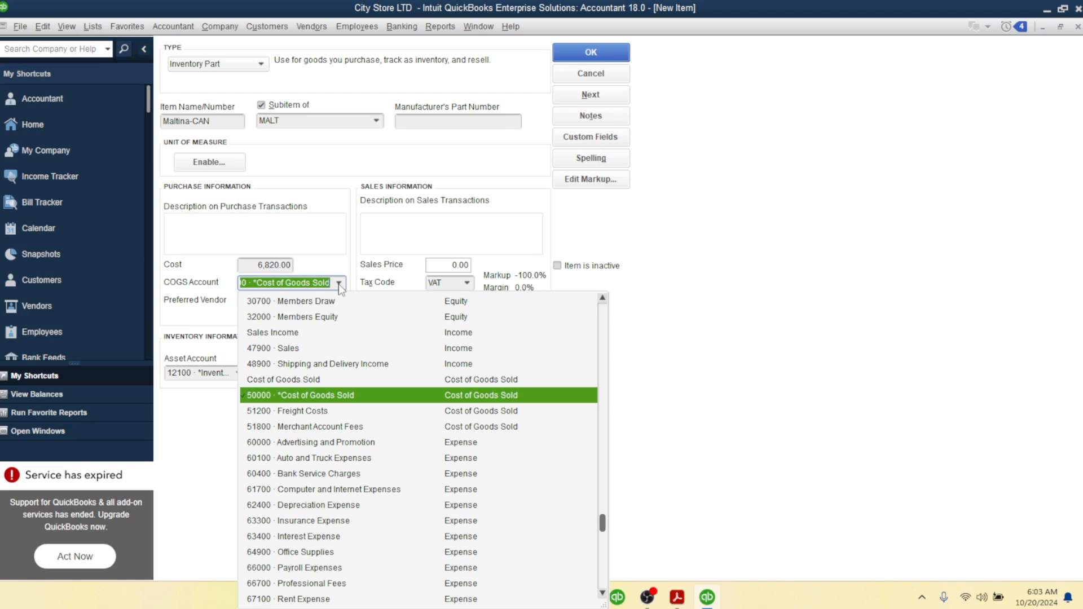
Step: Set Maltina-CAN's sales price to 7,550
click(451, 262)
click(455, 265)
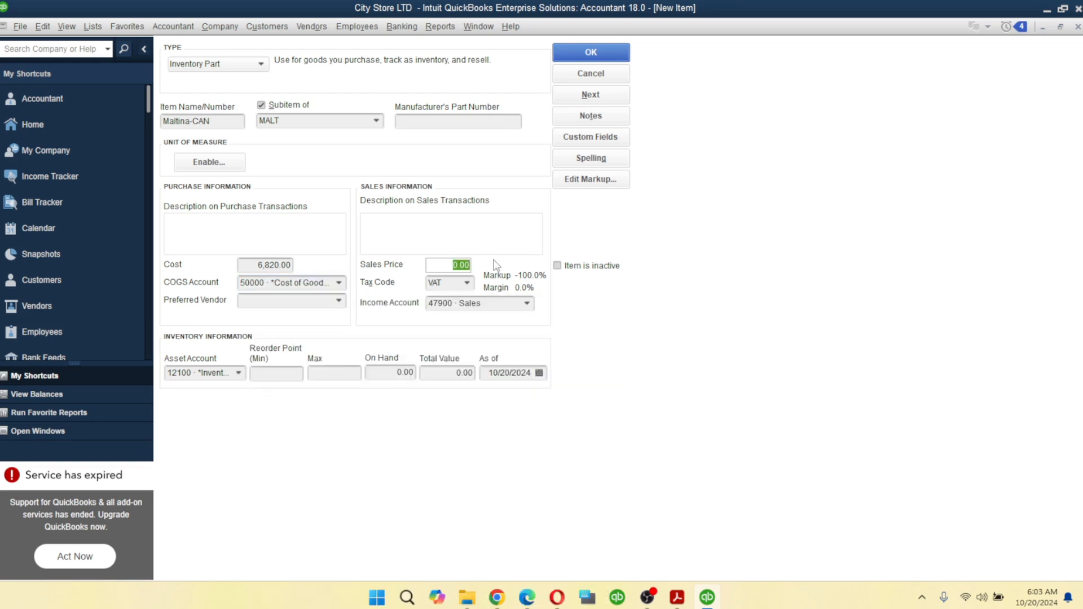
text(756)
key(BackSpace)
text(50)
key(Tab)
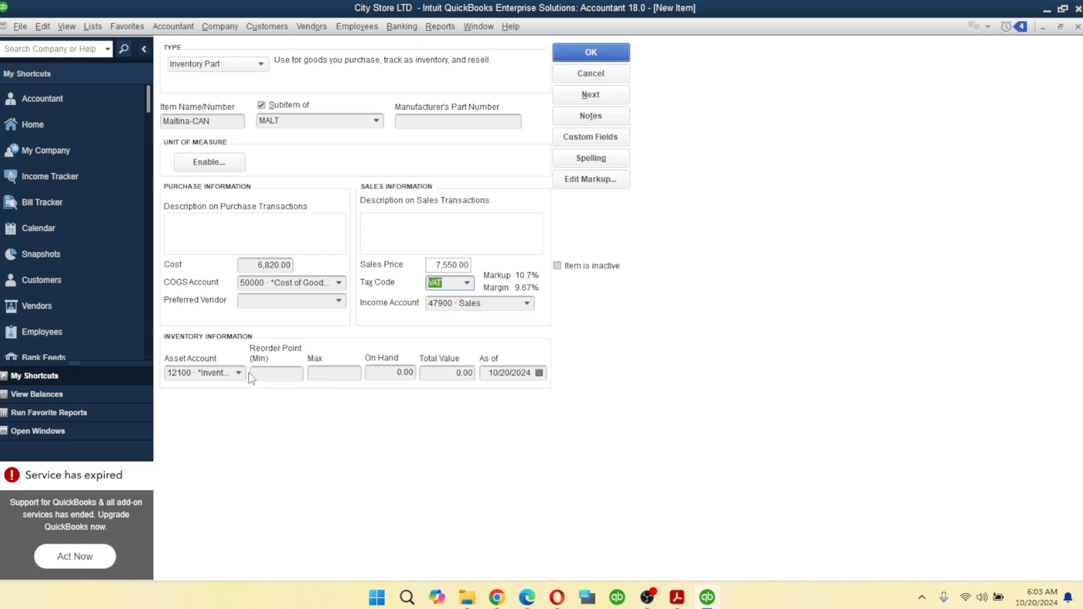
Step: Set Maltina-CAN's on-hand quantity to 15
click(271, 374)
click(395, 371)
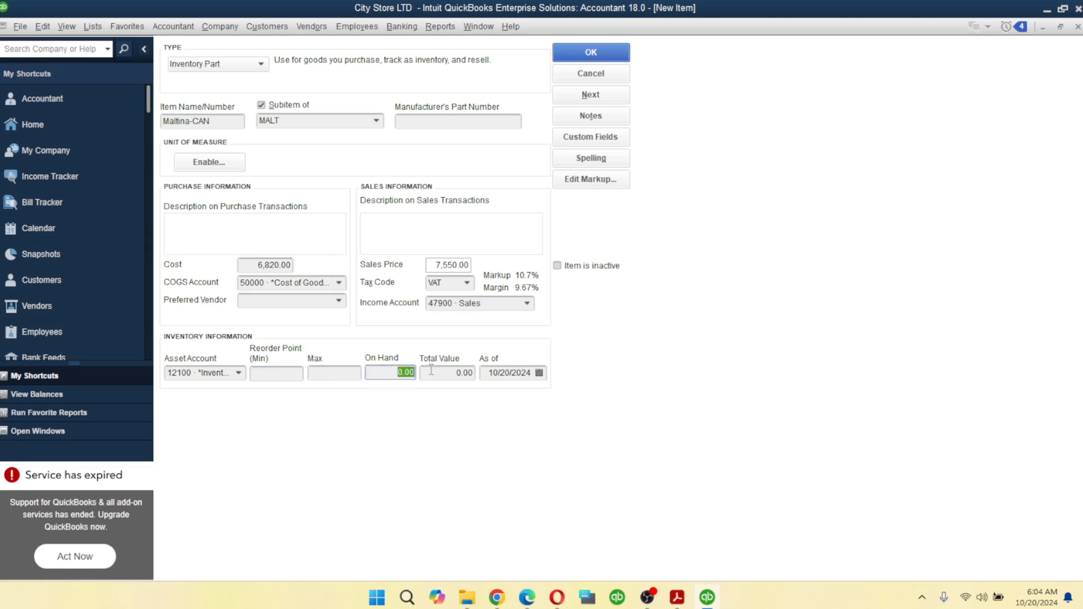
text(158)
key(BackSpace)
text(0)
key(BackSpace)
Step: Set Maltina-CAN's maximum stock level to 20 and its minimum reorder point to 10
click(350, 372)
text(1)
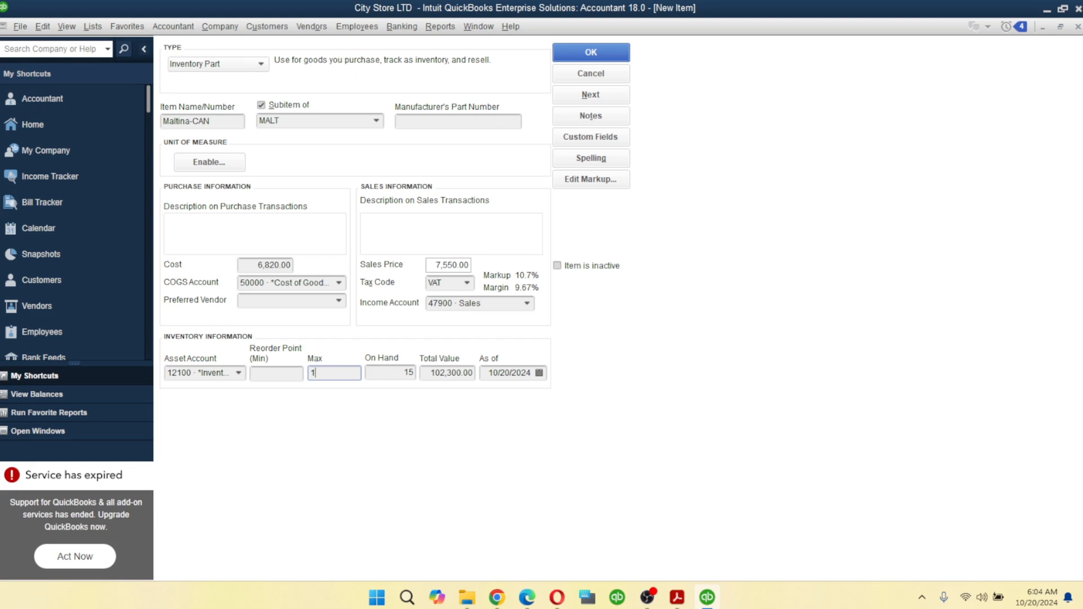
key(BackSpace)
text(20)
click(274, 375)
text(10)
key(Tab)
Step: Date Maltina-CAN's opening stock 10/19/2024, save the item and return to the Item List
click(540, 372)
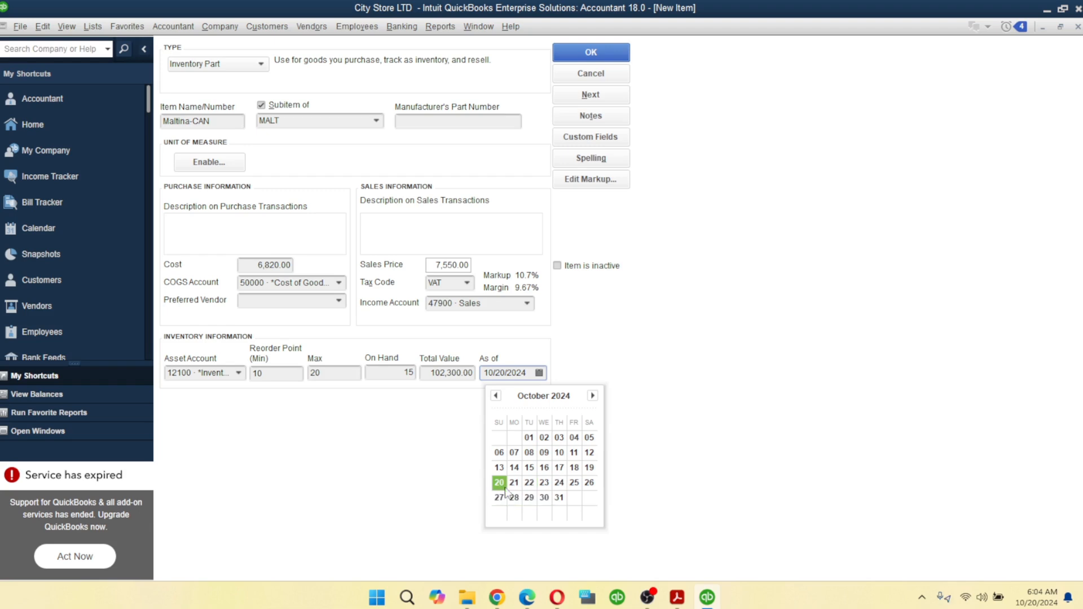
click(589, 467)
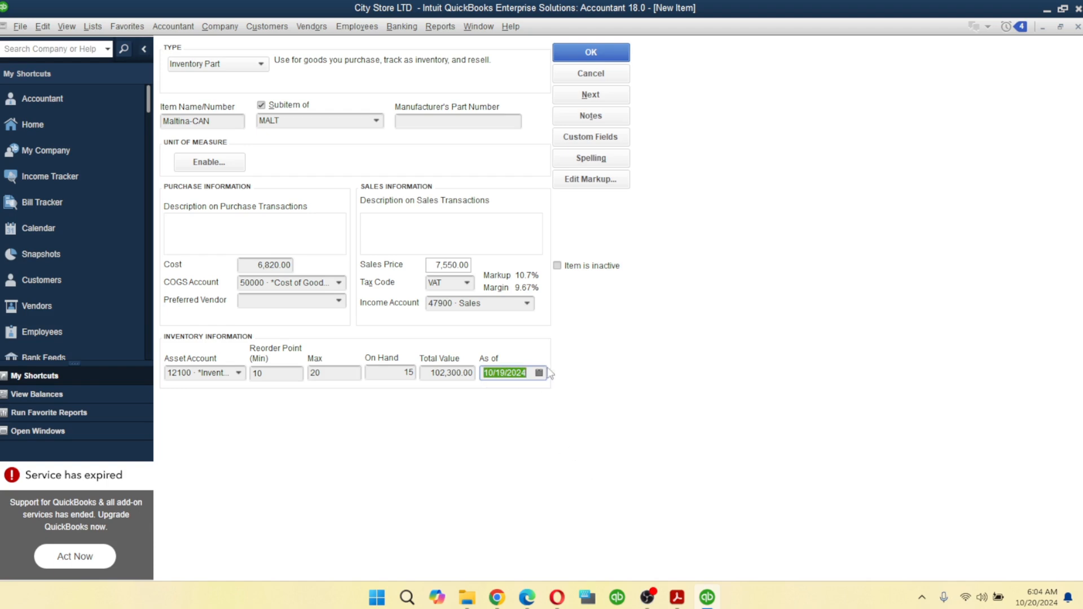
click(590, 95)
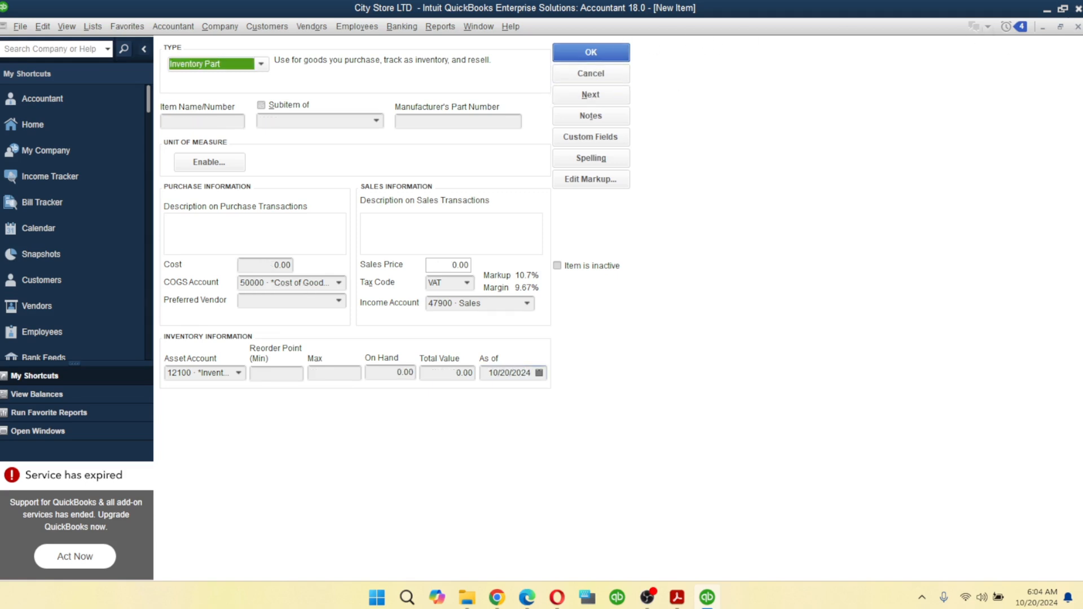
click(1077, 27)
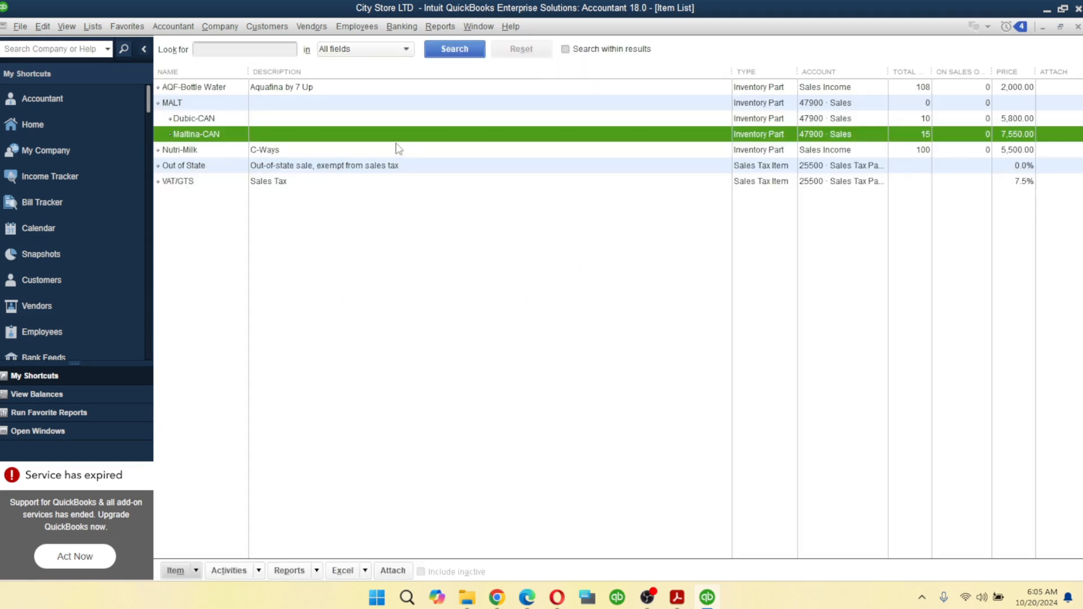
Step: Examine the MALT item and its subitems Dubic-CAN and Maltina-CAN in the Item List
click(188, 119)
click(187, 136)
click(199, 115)
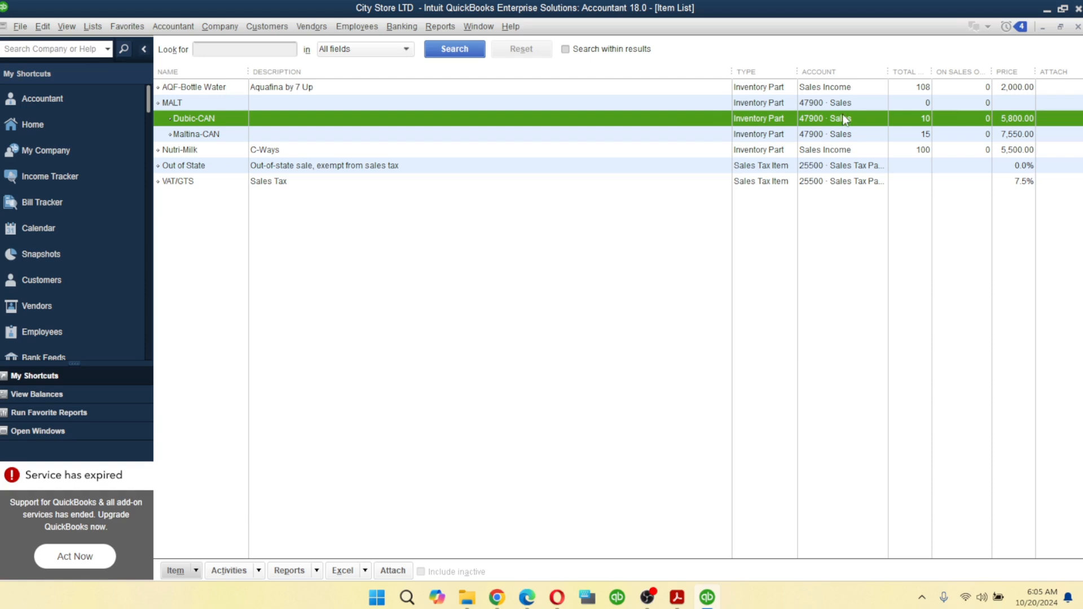
click(801, 136)
click(775, 120)
click(178, 104)
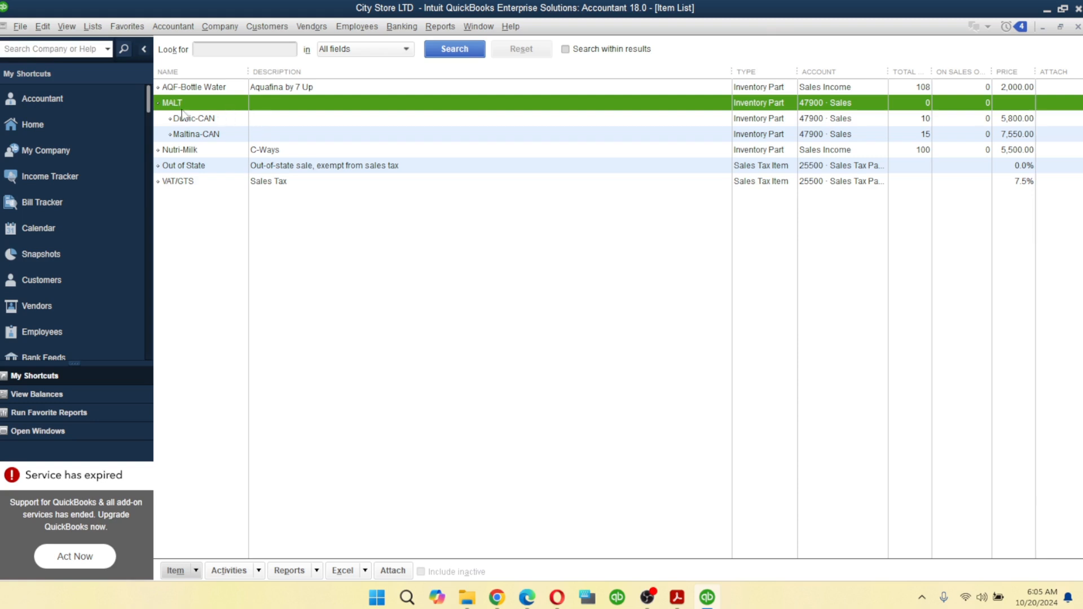
Step: Start another new item from the Item List and set its type to Service
click(196, 571)
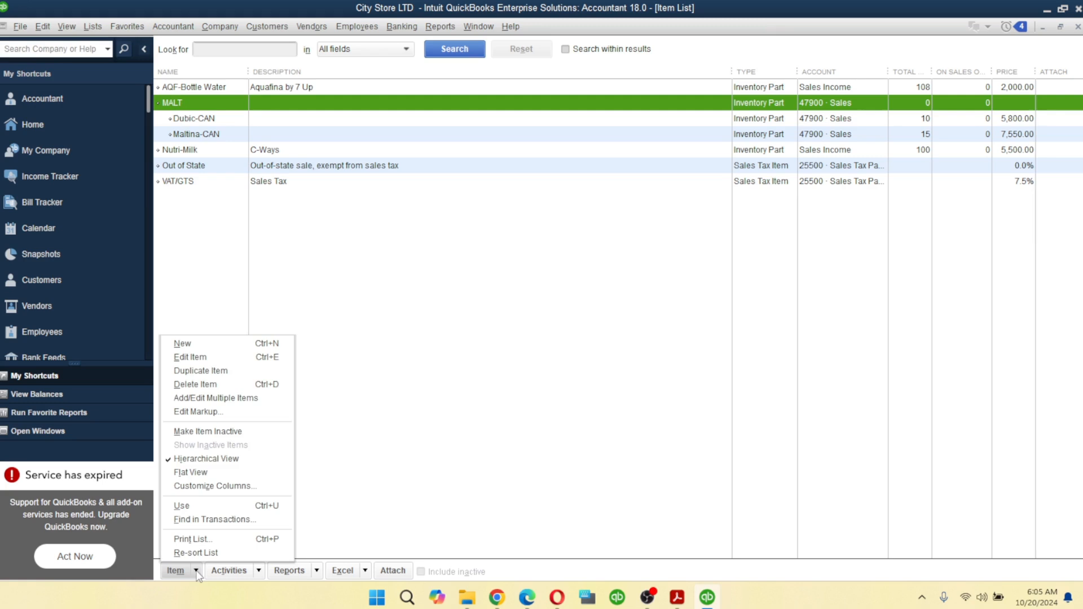
click(175, 345)
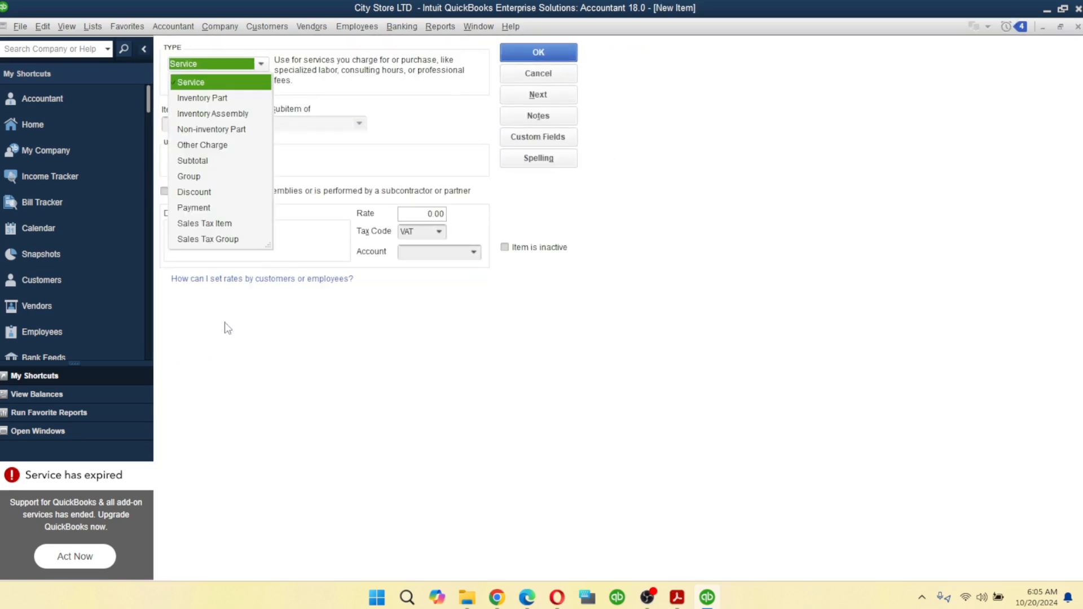
click(202, 98)
click(260, 65)
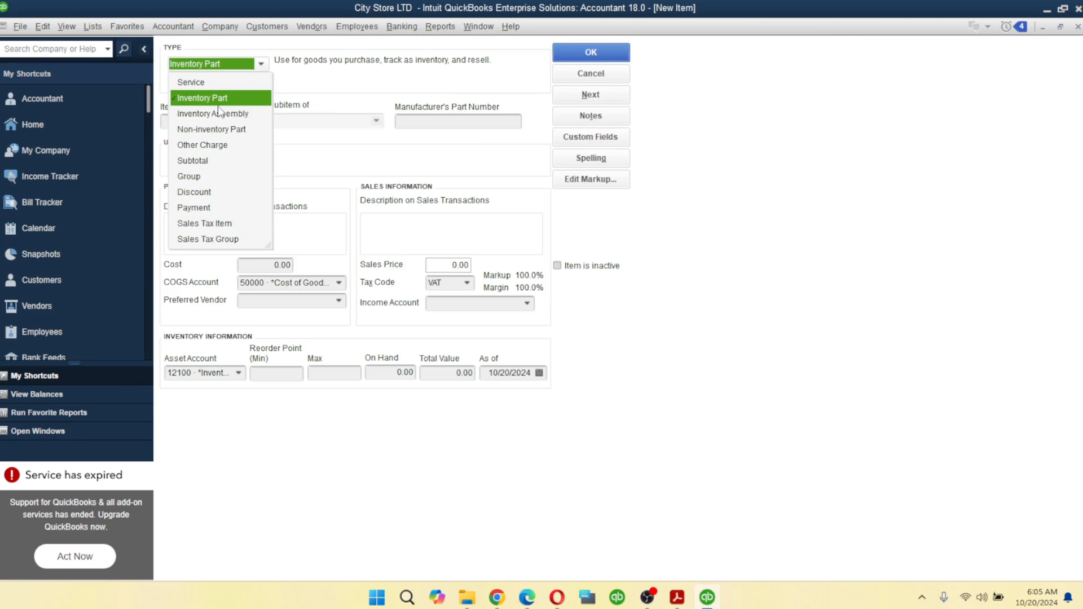
click(195, 82)
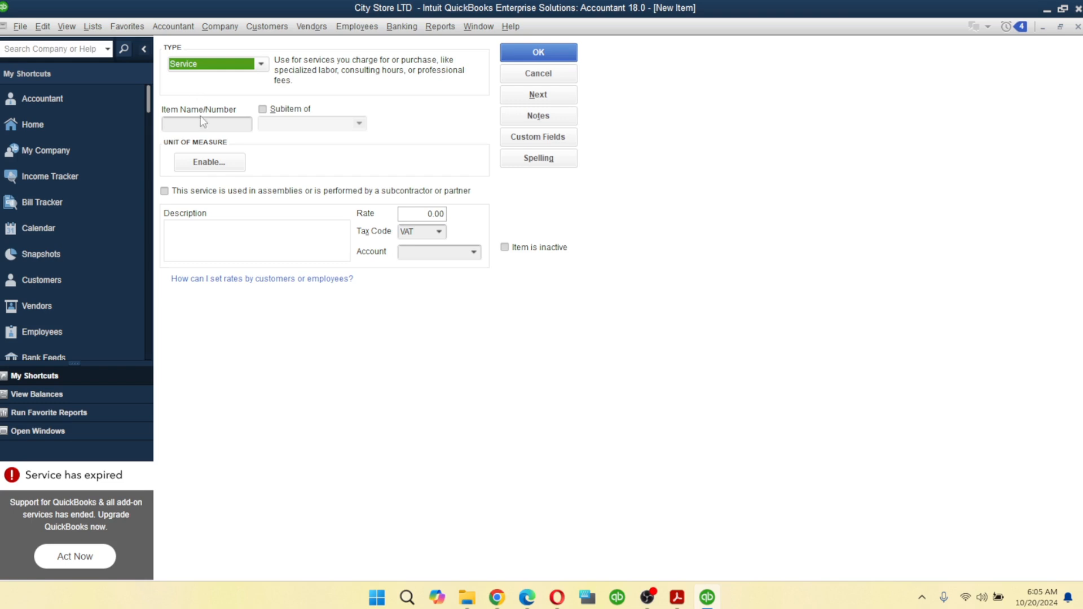
click(225, 122)
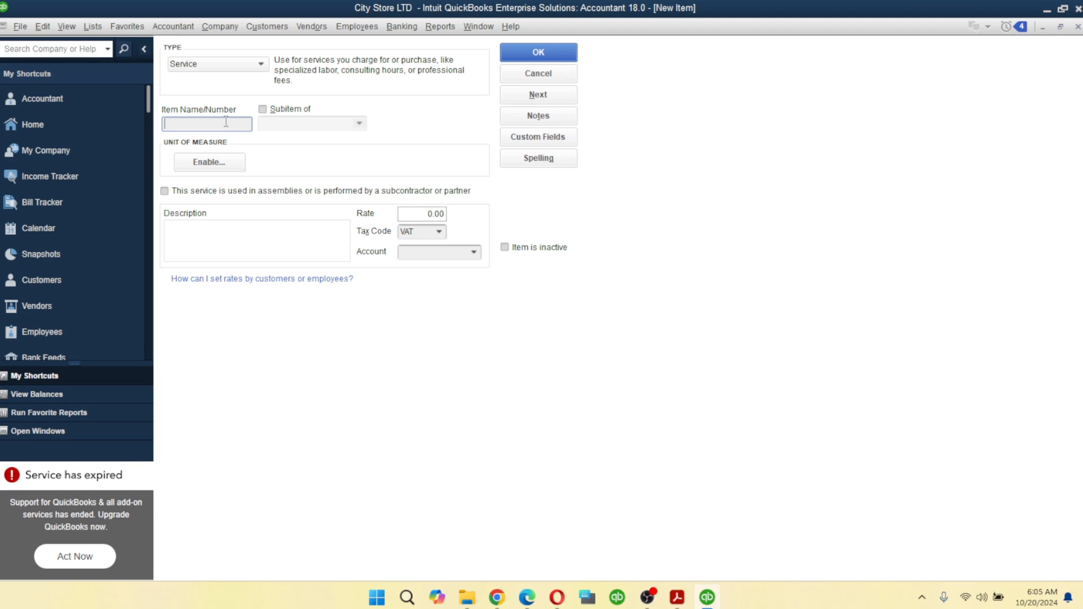
Step: Name the new service item Delivery and set its account to 47900 · Sales
text(Delivery)
key(Tab)
click(423, 215)
click(471, 253)
click(453, 291)
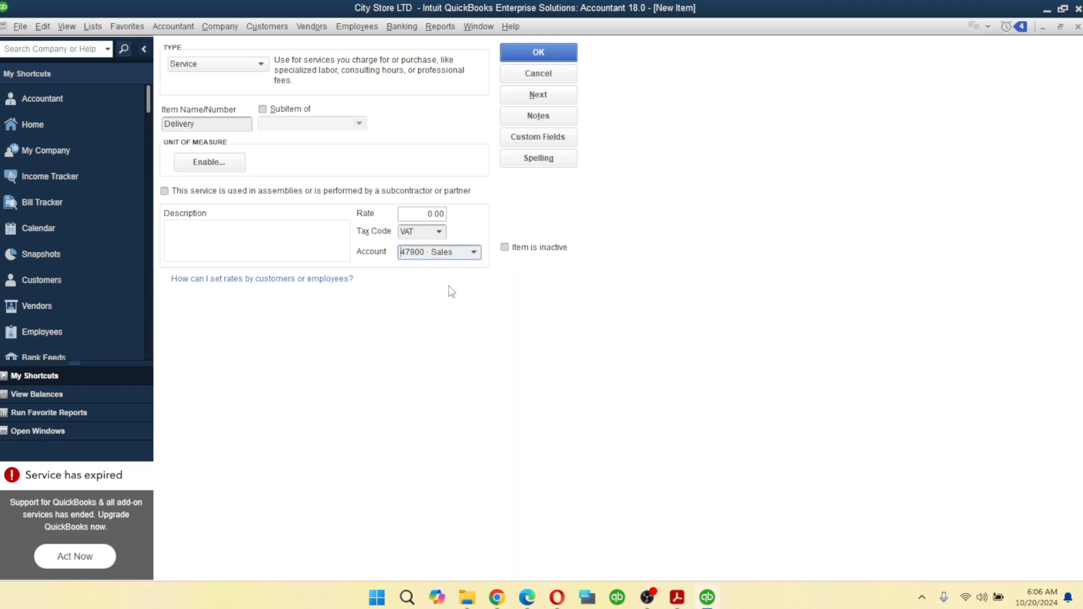
click(473, 252)
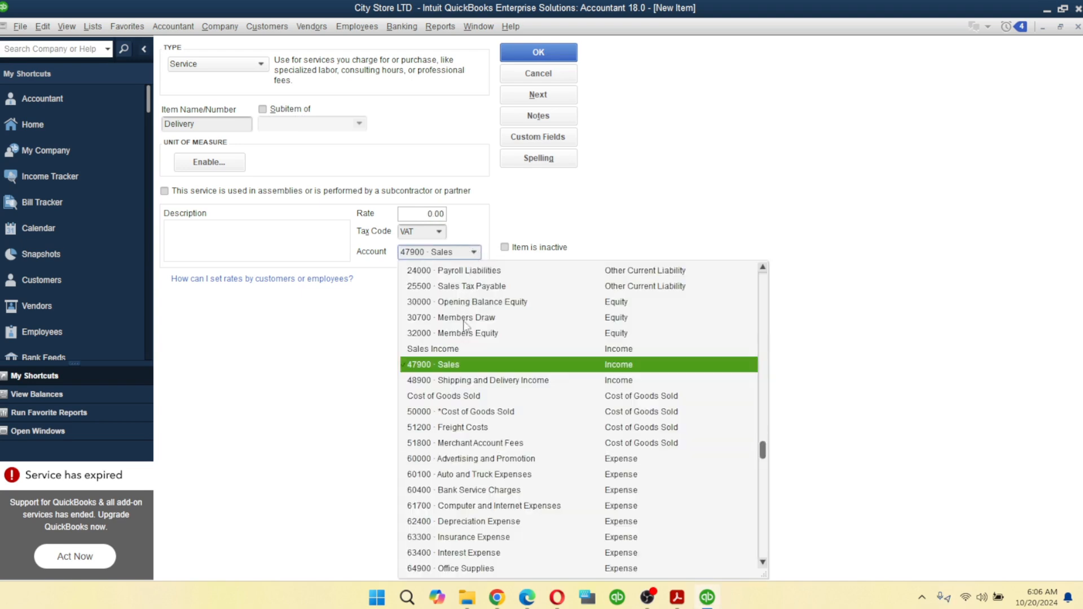
click(460, 368)
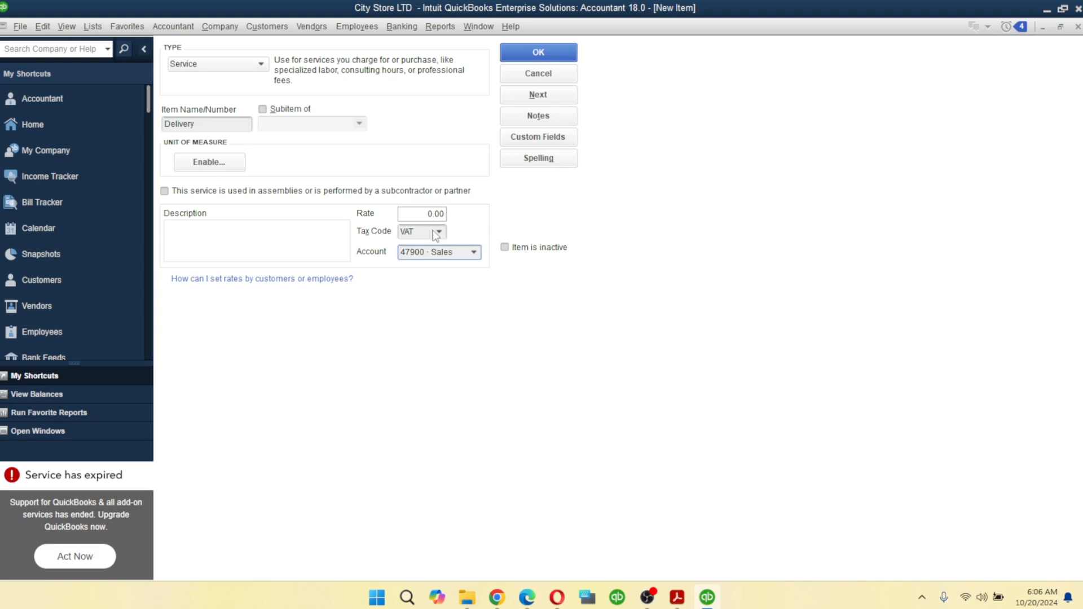
Step: Start adding a new income account for the Delivery item and name the account Delivery
click(474, 253)
scroll(573, 313, up, 4)
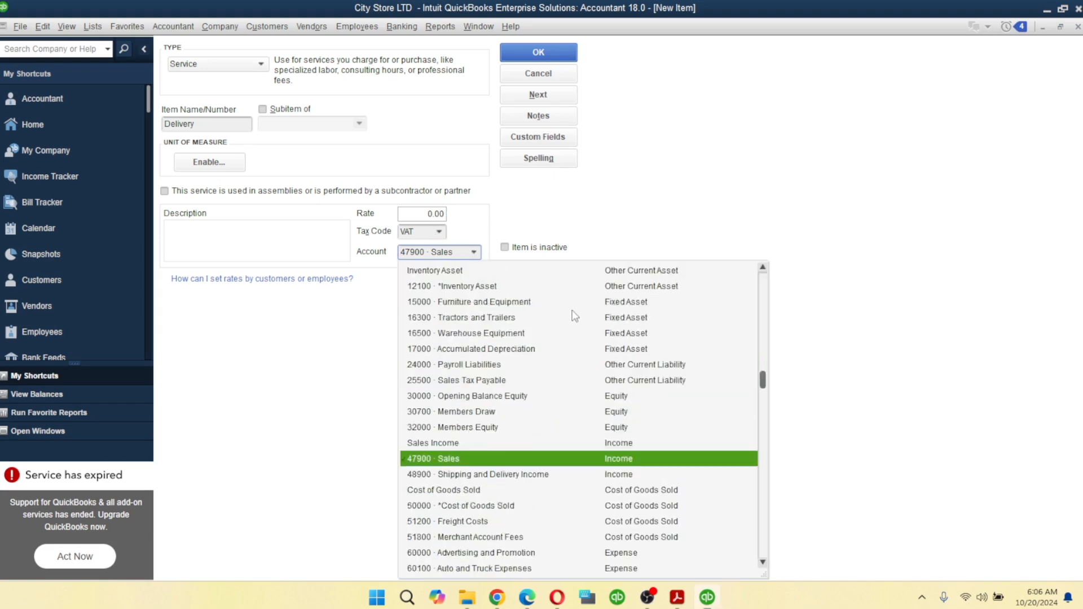
click(432, 276)
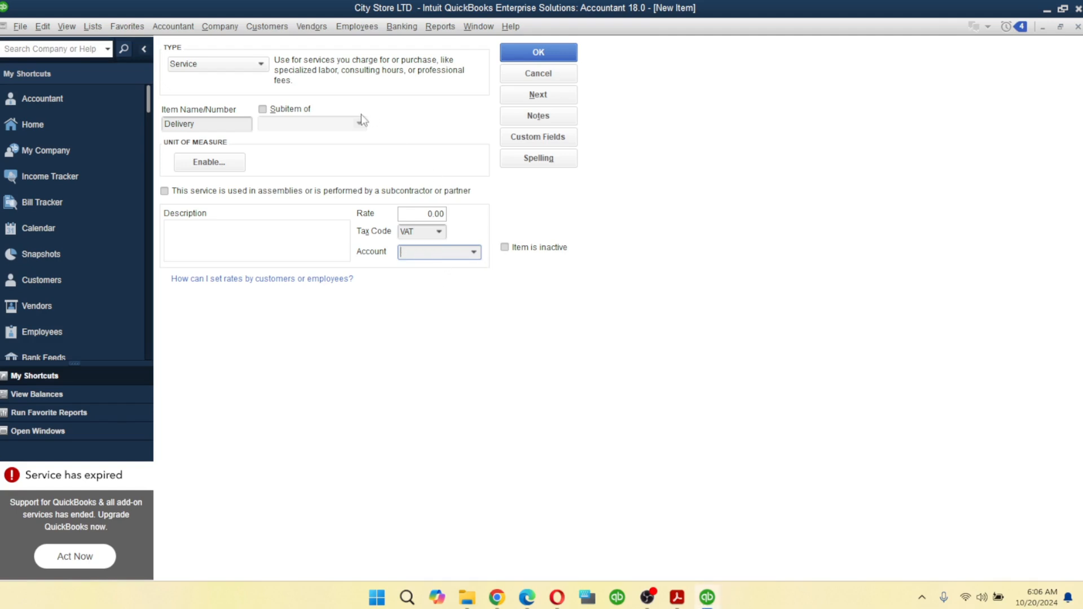
click(396, 215)
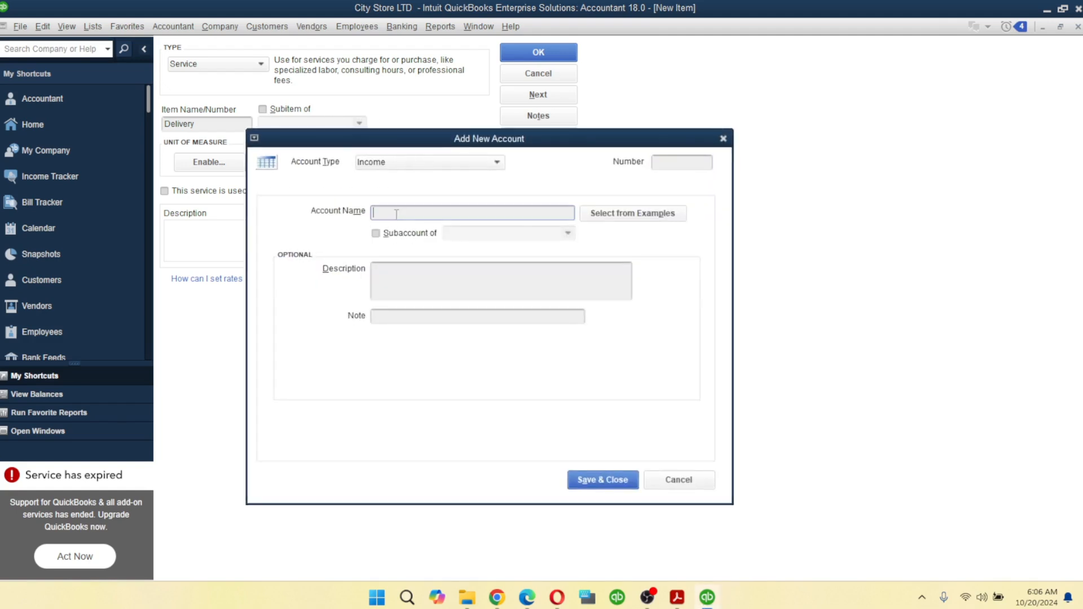
text(D)
text(ev)
text(iva)
key(BackSpace)
text(ery)
Step: Make the new Delivery account a subaccount of 47900 · Sales
click(375, 233)
click(567, 233)
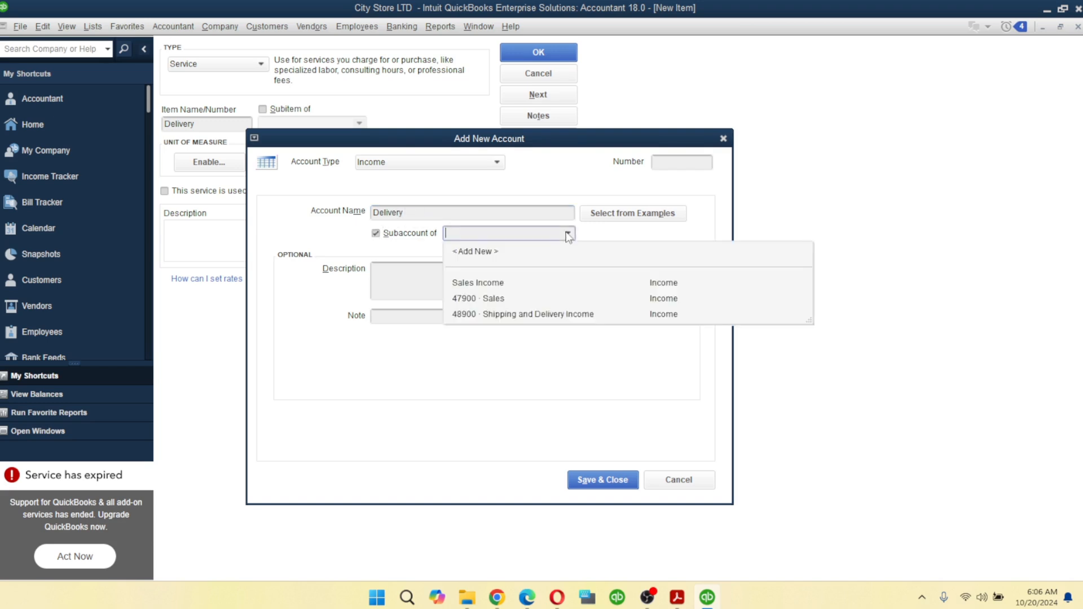
click(492, 300)
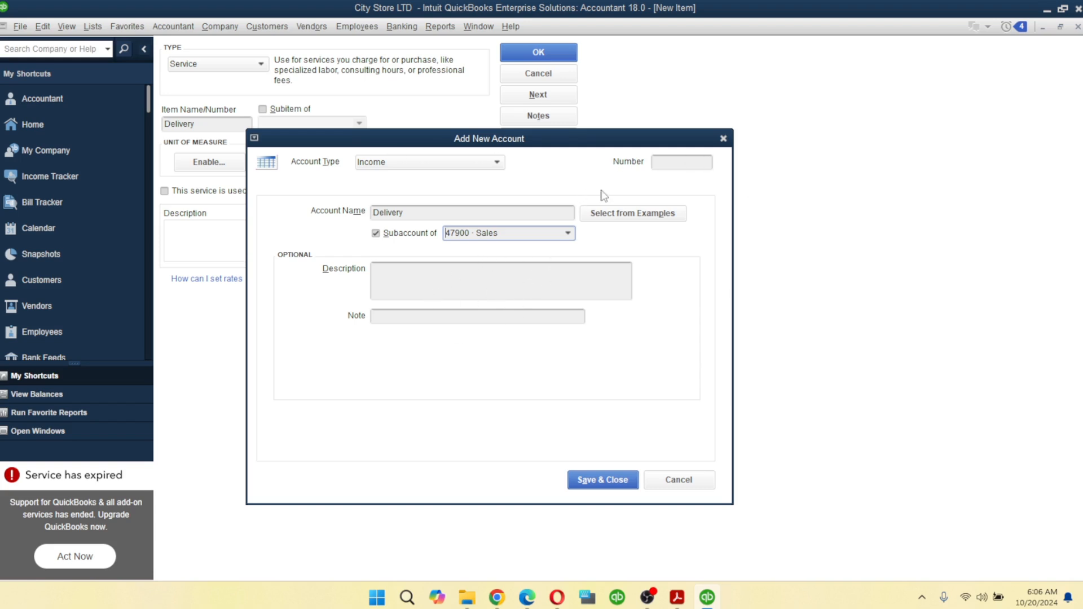
Step: Number the new Delivery account 47901, then save both the account and the Delivery service item
click(684, 162)
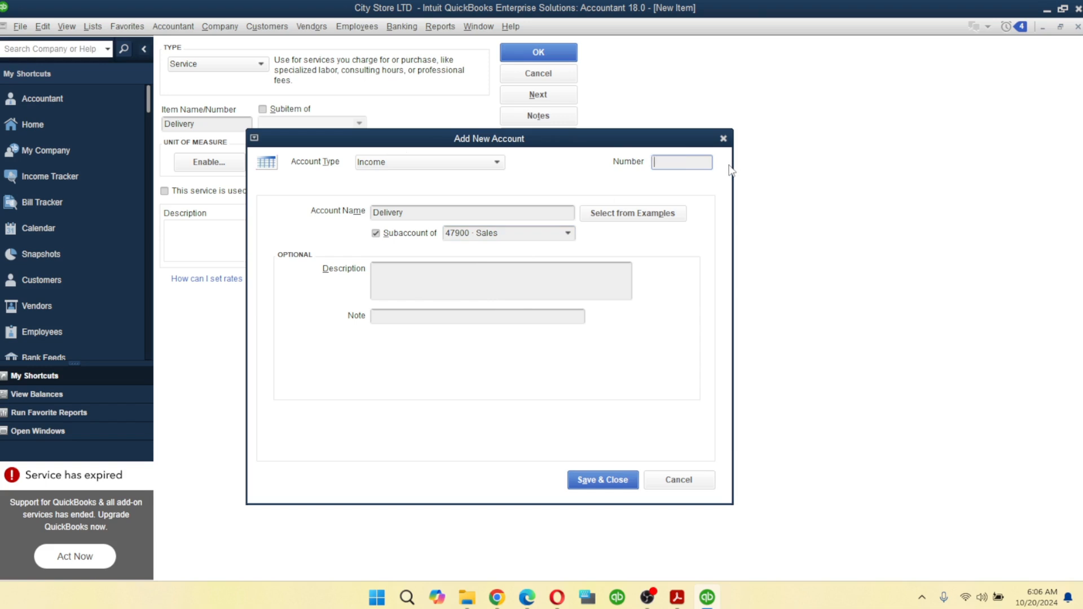
text(47901)
click(617, 478)
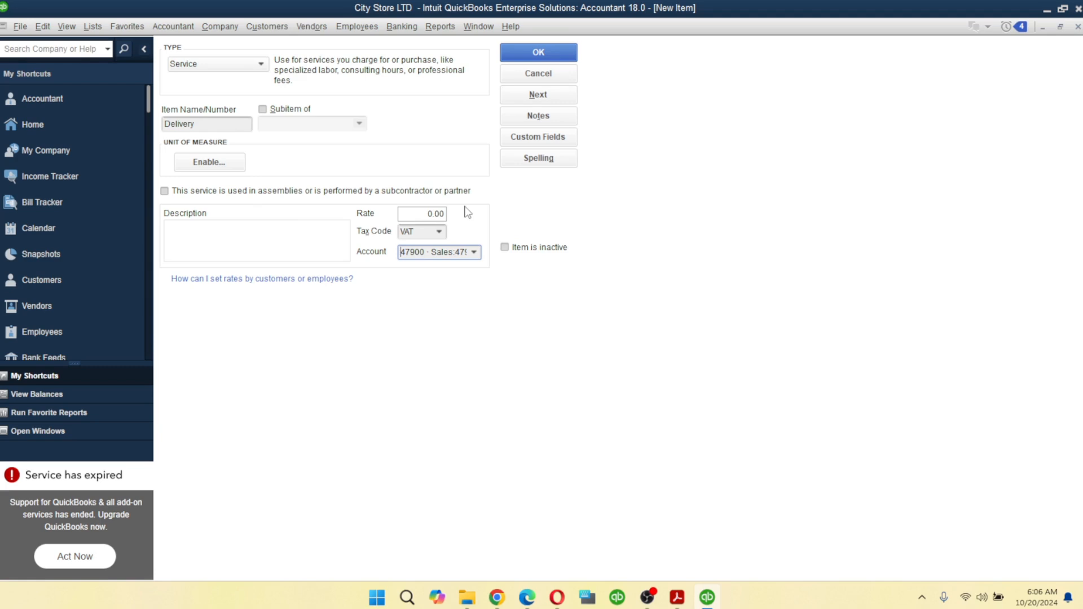
click(533, 53)
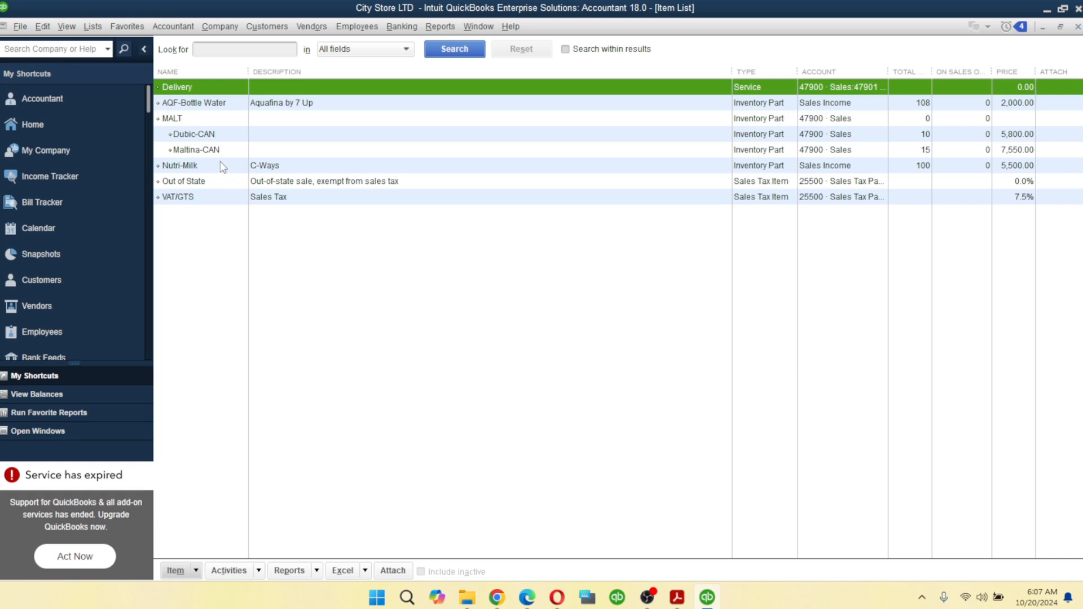
Step: Look over MALT and its subitems Dubic-CAN and Maltina-CAN in the Item List
click(198, 119)
click(193, 131)
click(195, 119)
click(193, 148)
click(194, 135)
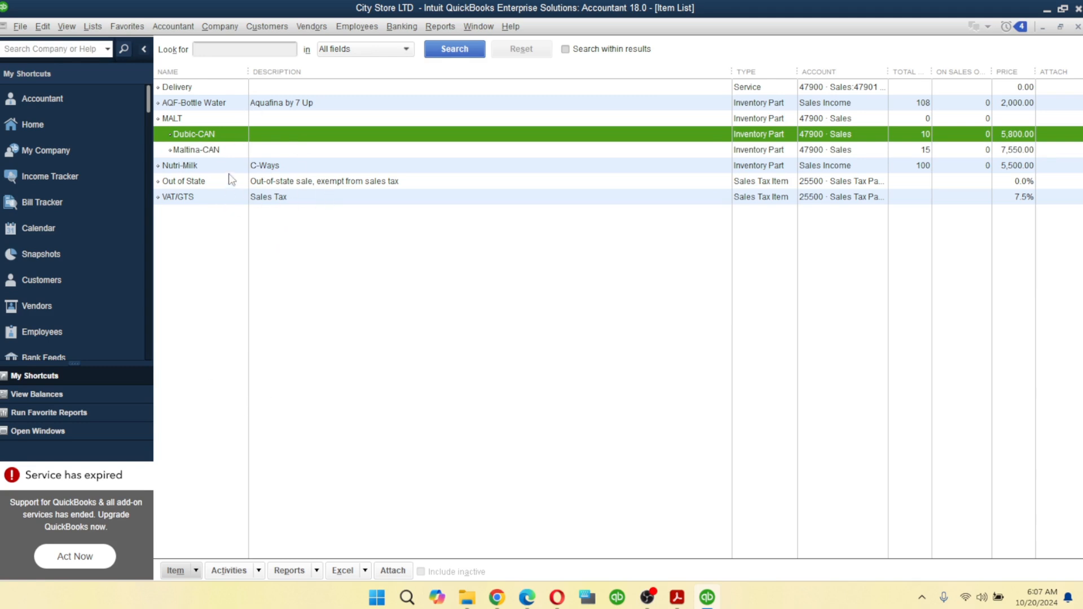
Step: Try to delete the Nutri-Milk item from the Item List
click(256, 171)
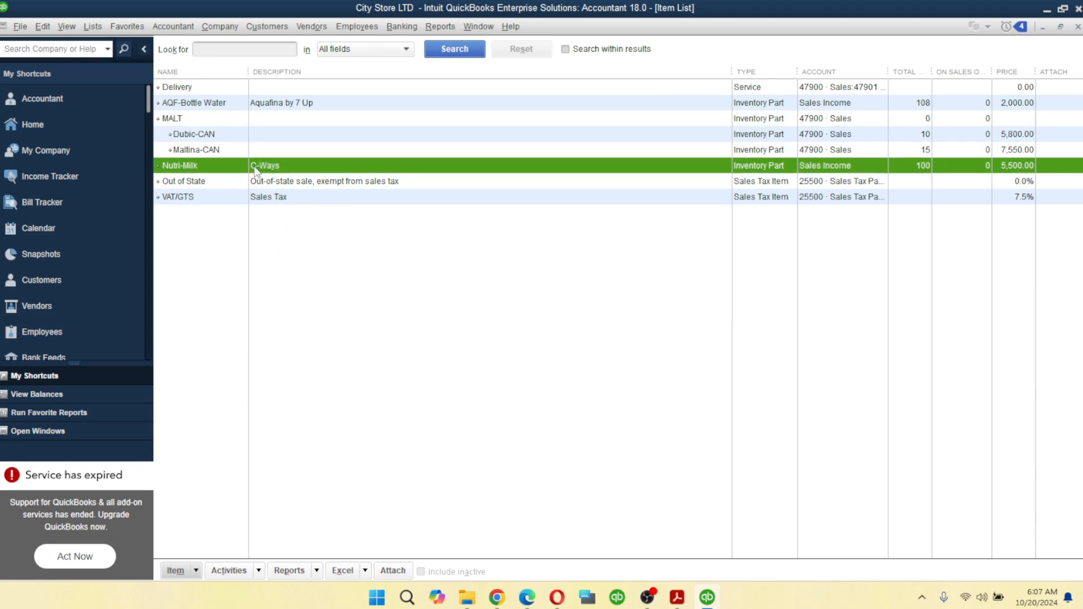
right_click(257, 171)
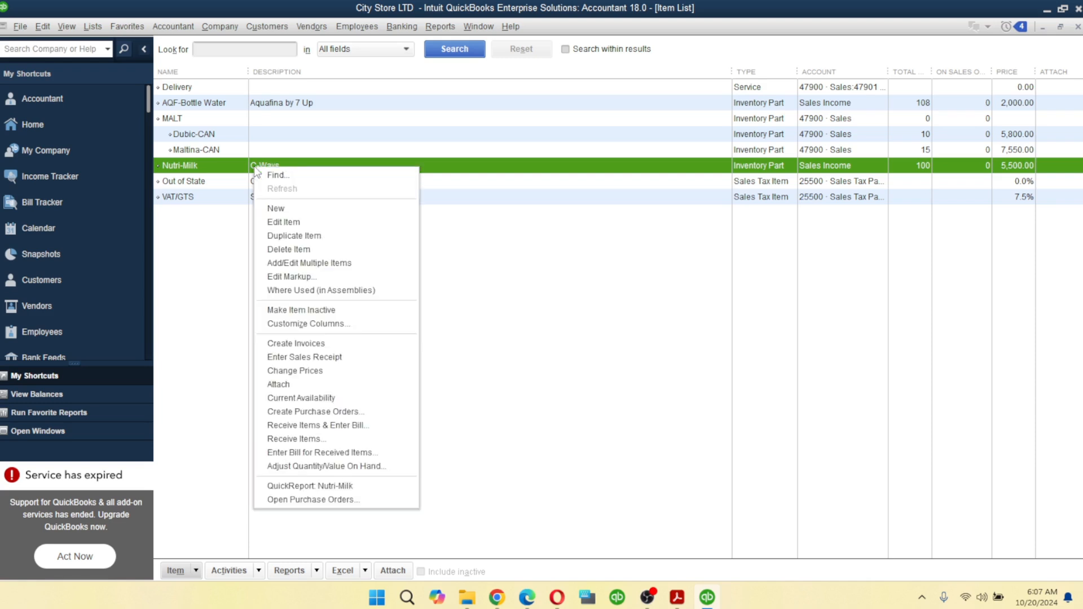
click(277, 249)
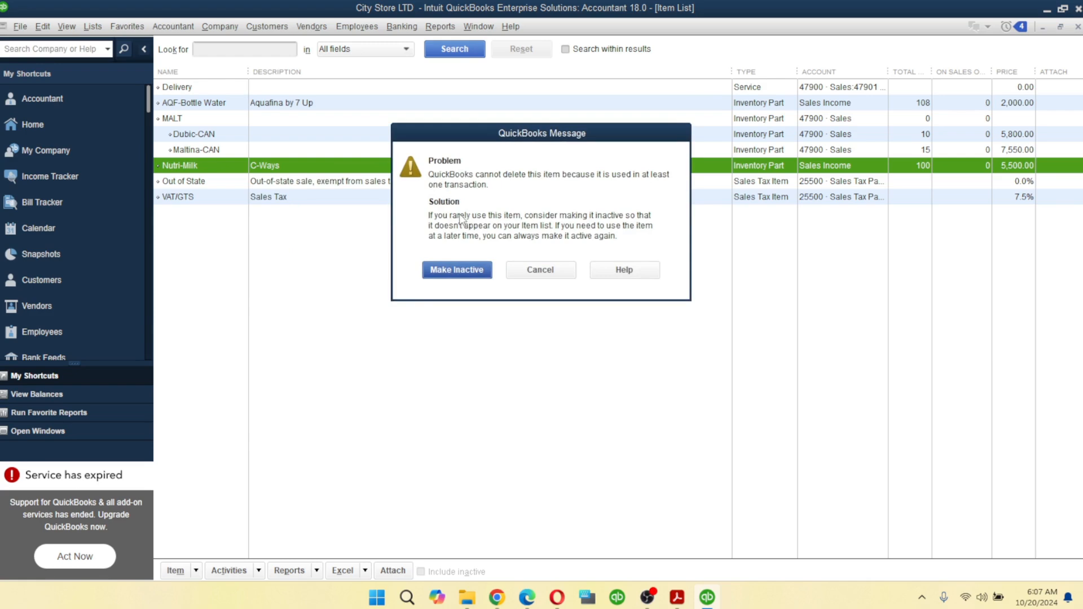
click(552, 270)
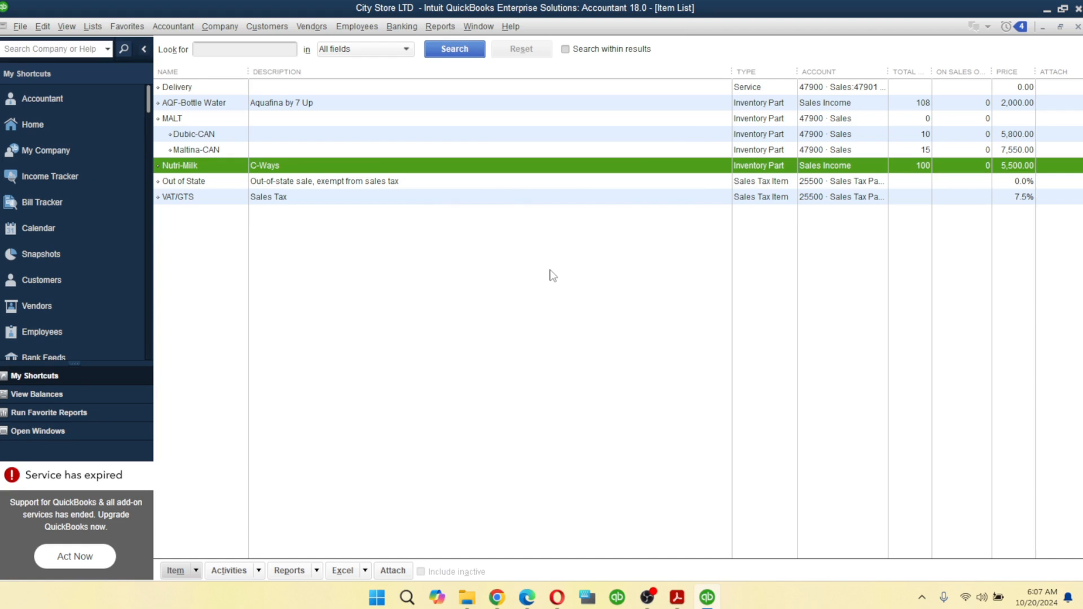
Step: Delete the Out of State sales tax item from the Item List
click(274, 184)
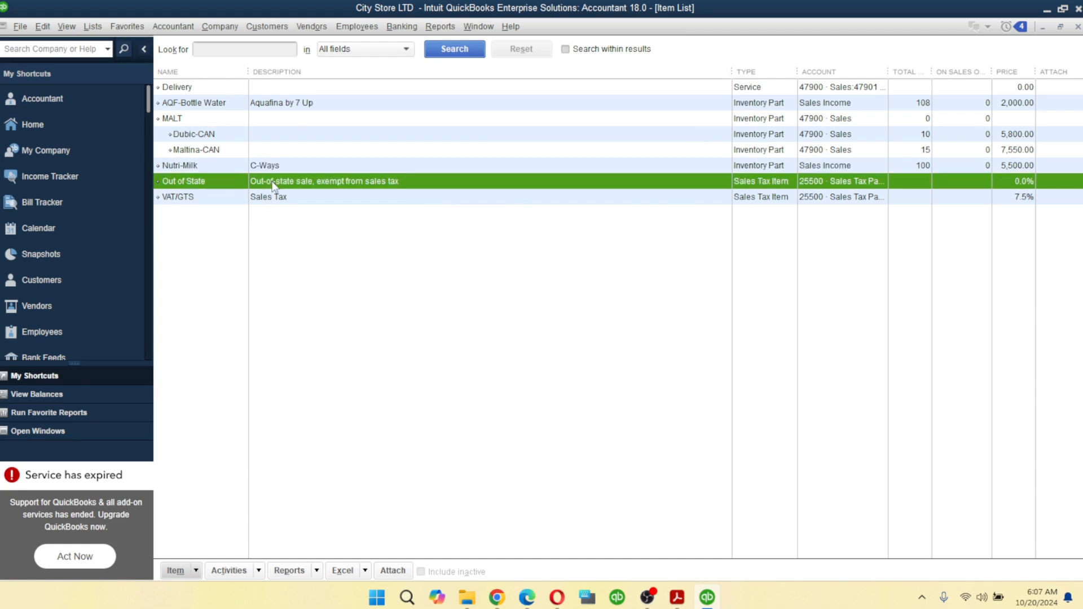
right_click(274, 185)
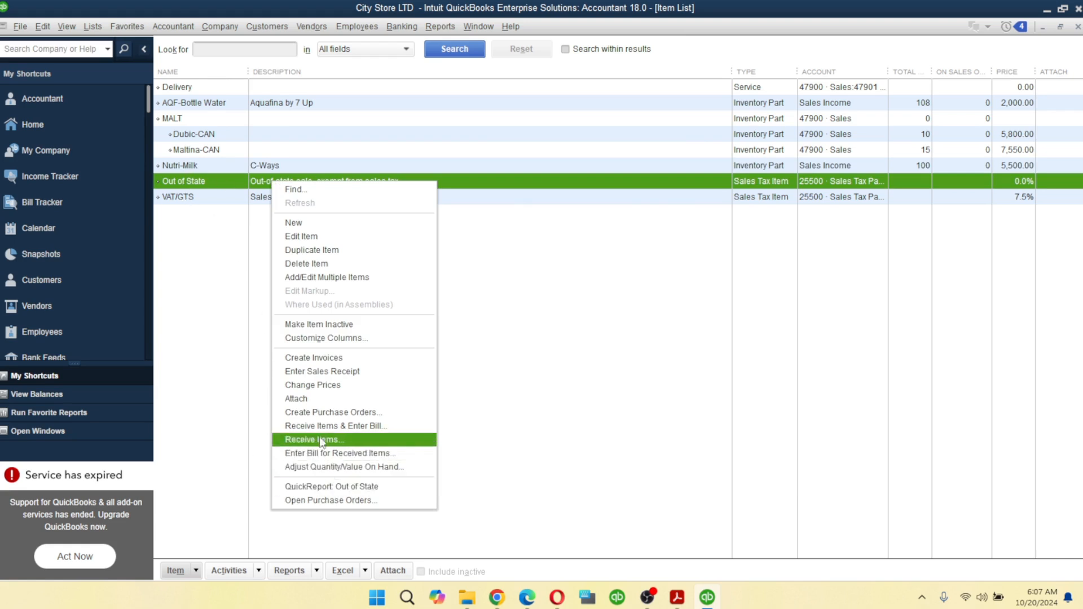
click(306, 263)
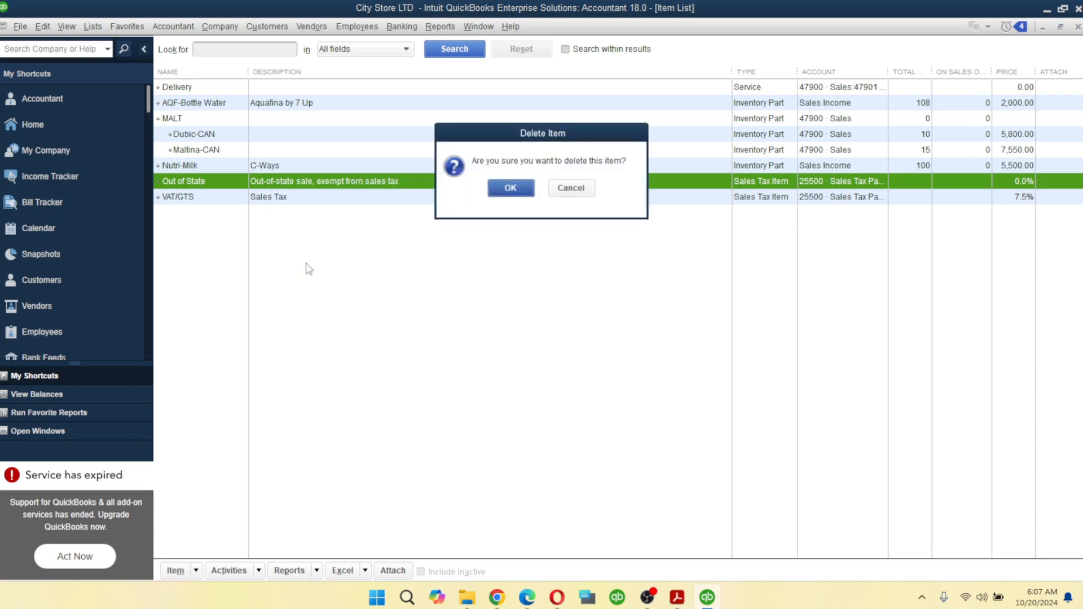
click(514, 187)
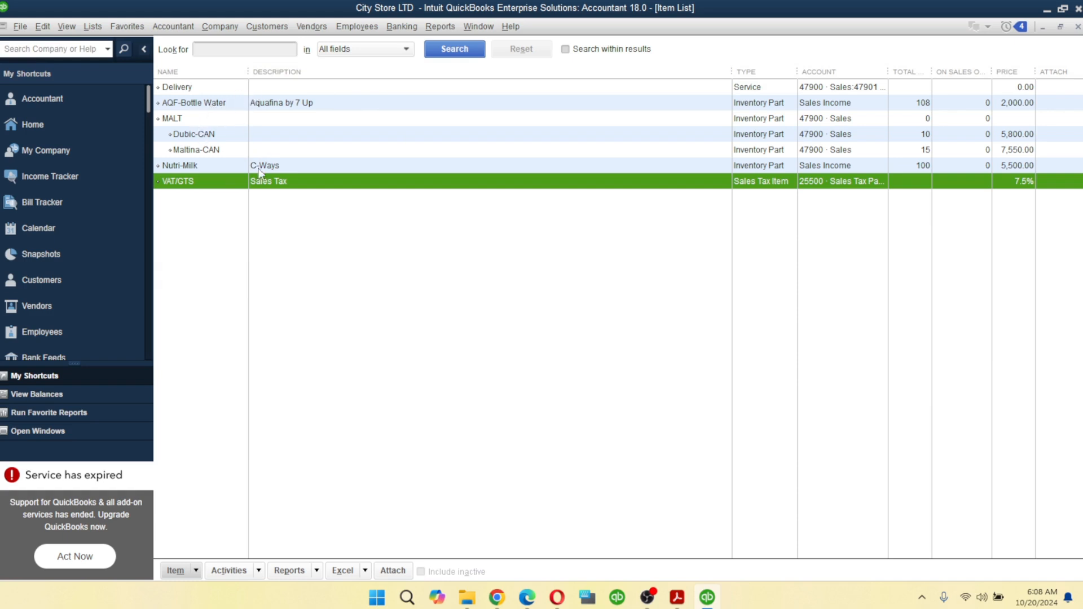
Step: Edit the Nutri-Milk item to make it a subitem of MALT and save it, ignoring all spelling suggestions for its description
click(243, 167)
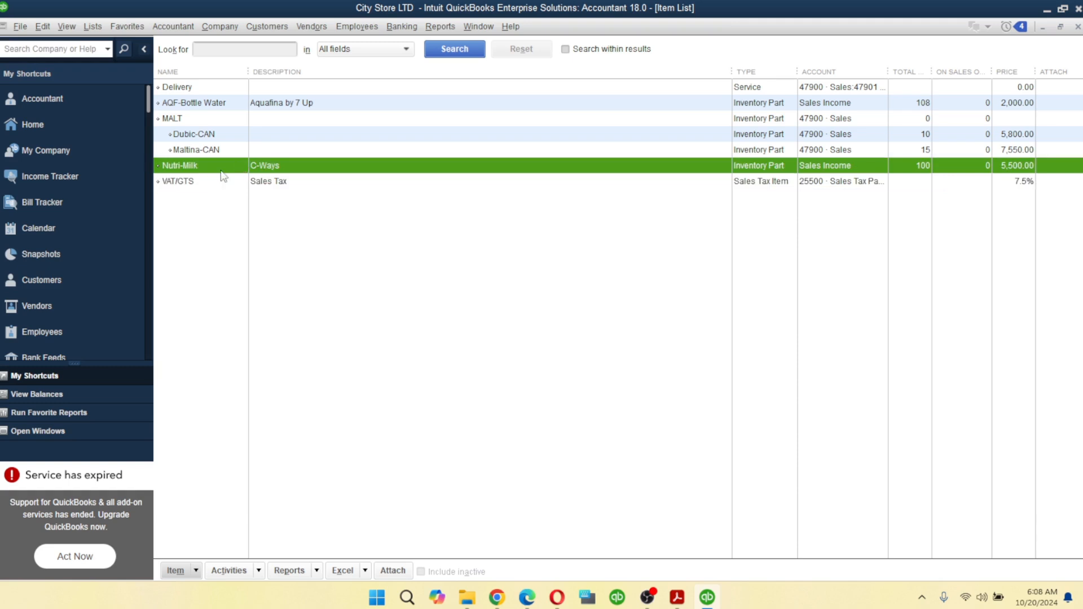
right_click(221, 171)
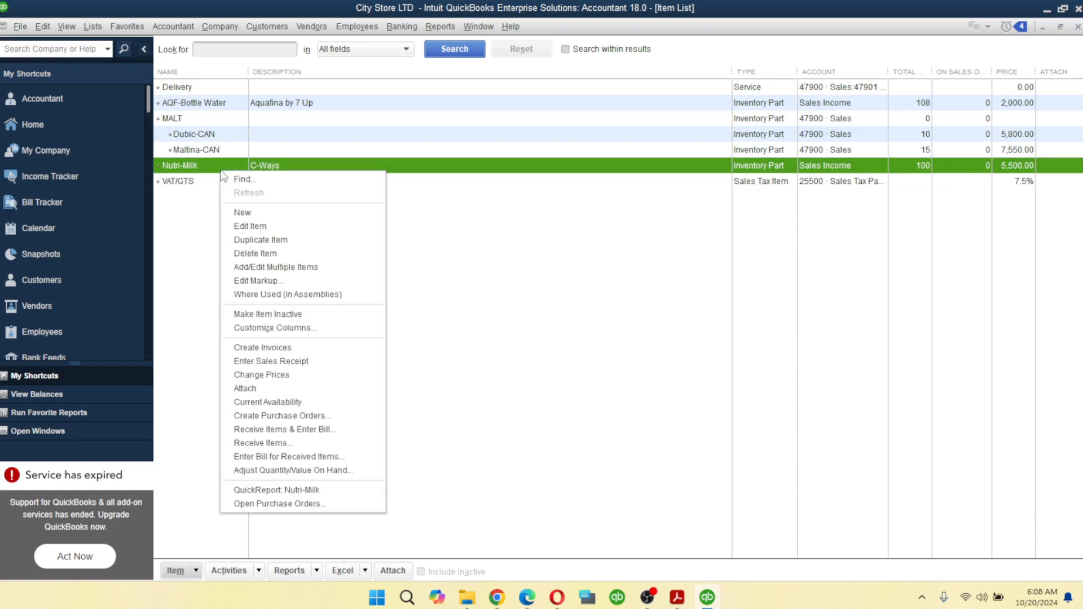
click(247, 226)
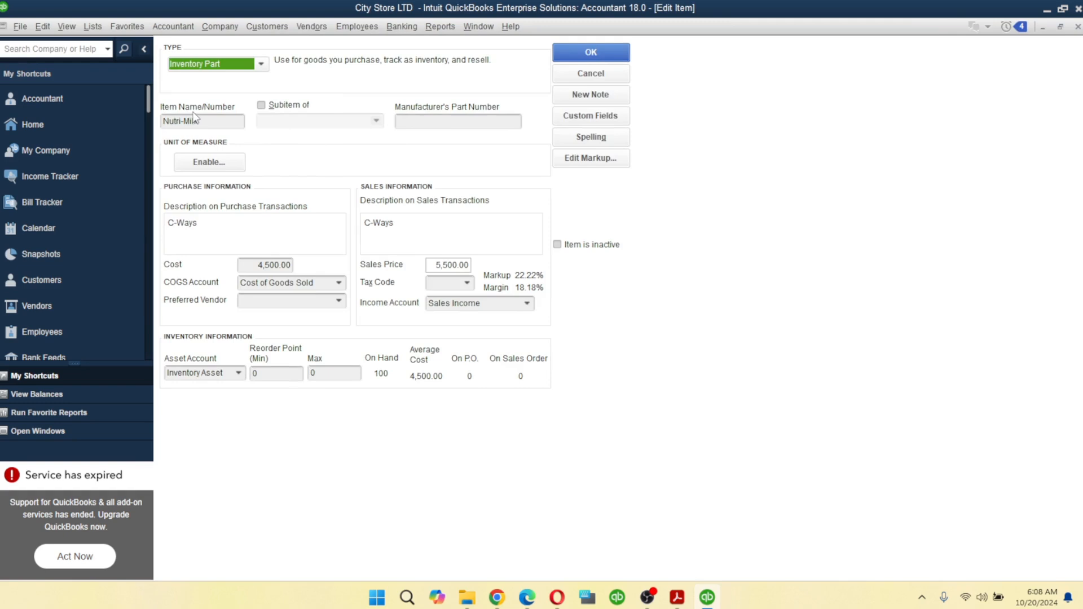
click(262, 106)
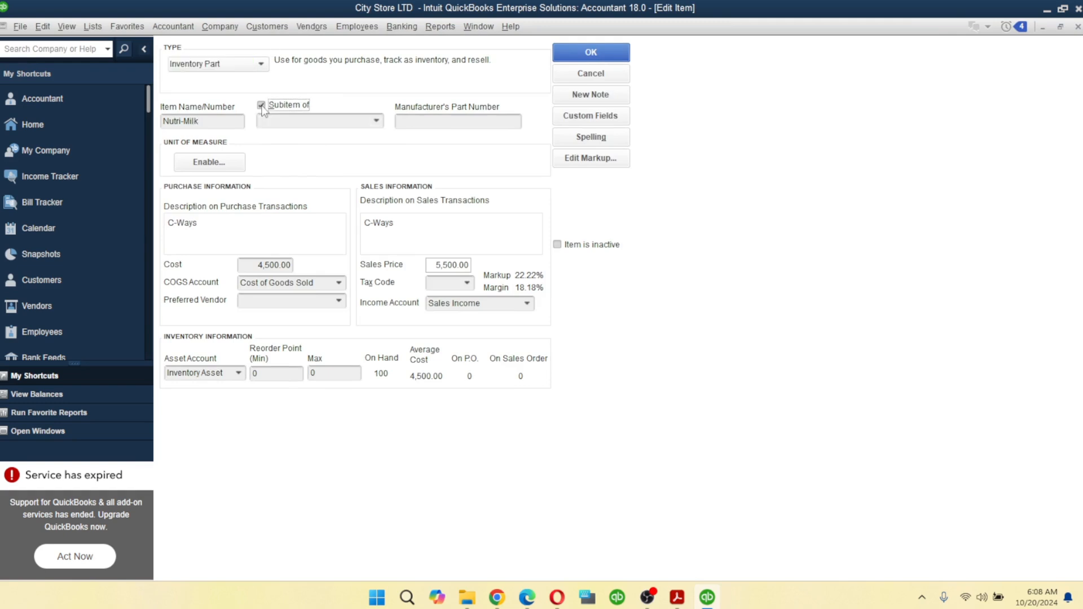
click(376, 122)
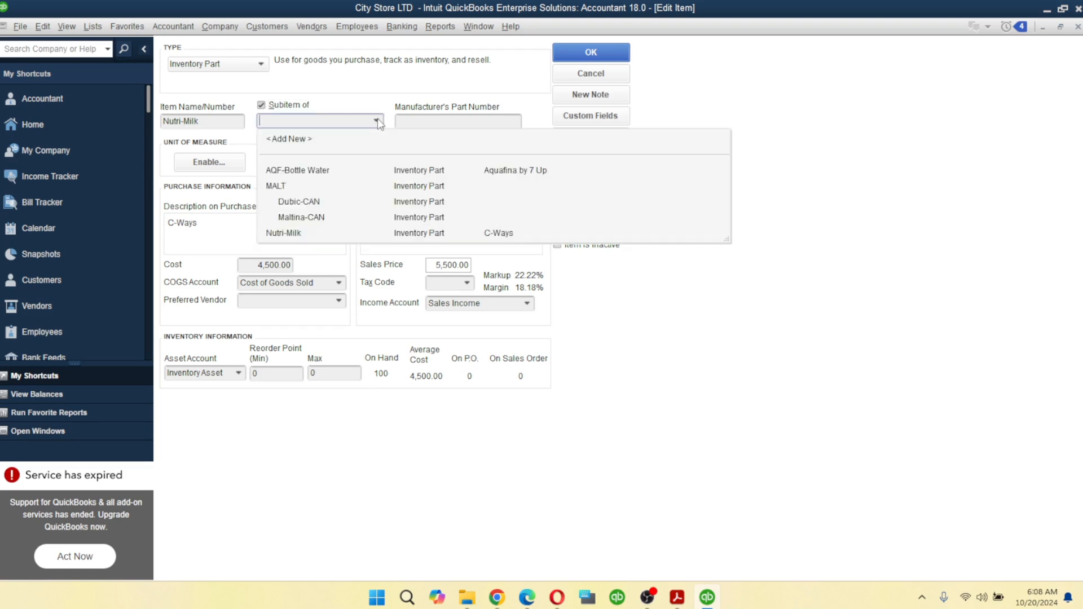
click(276, 186)
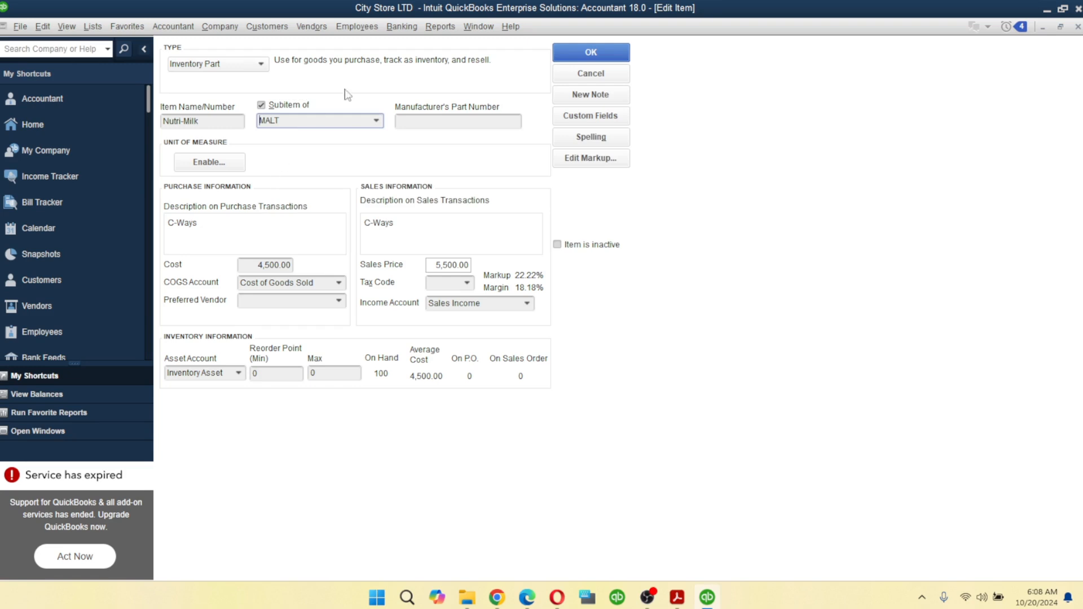
click(575, 54)
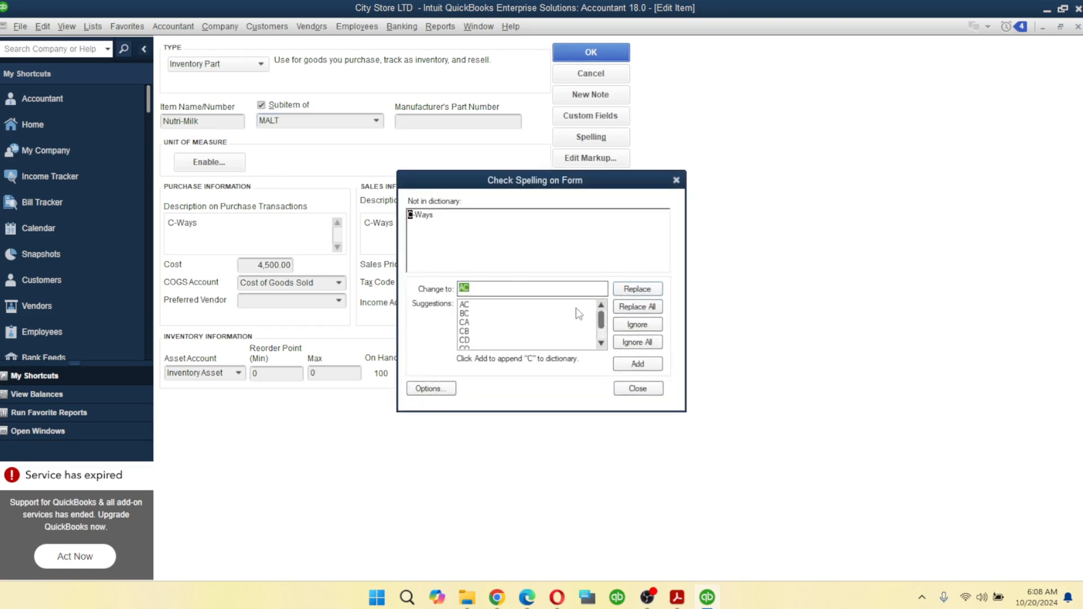
click(637, 342)
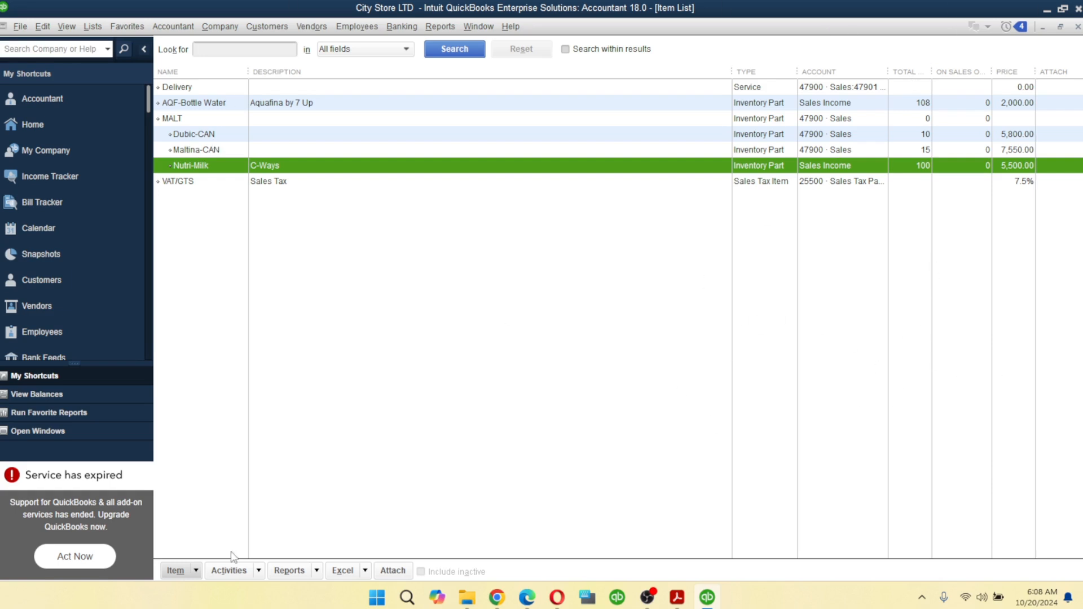
click(197, 571)
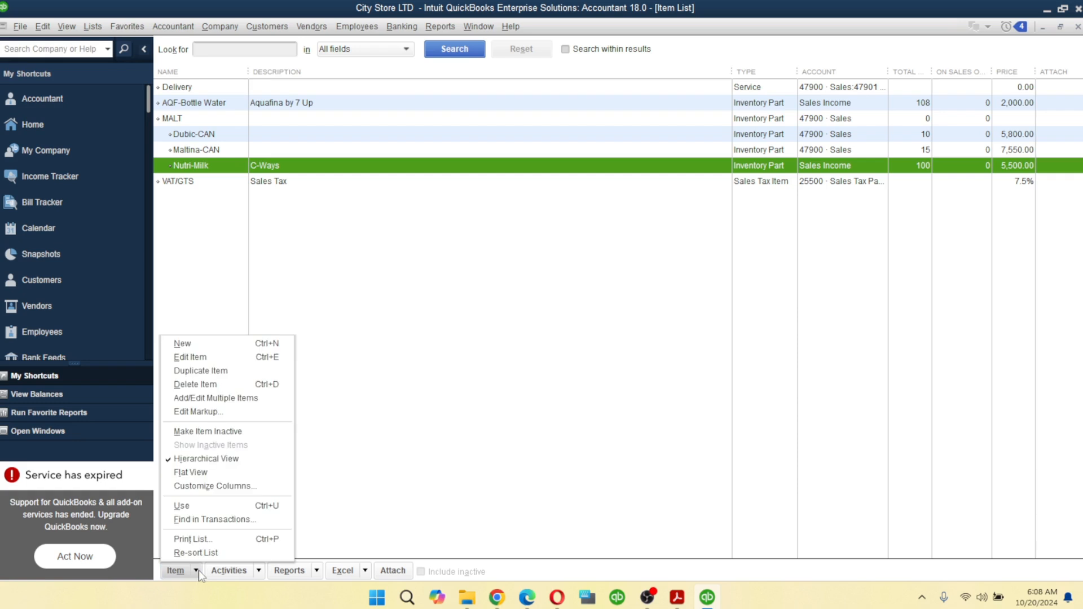
click(209, 397)
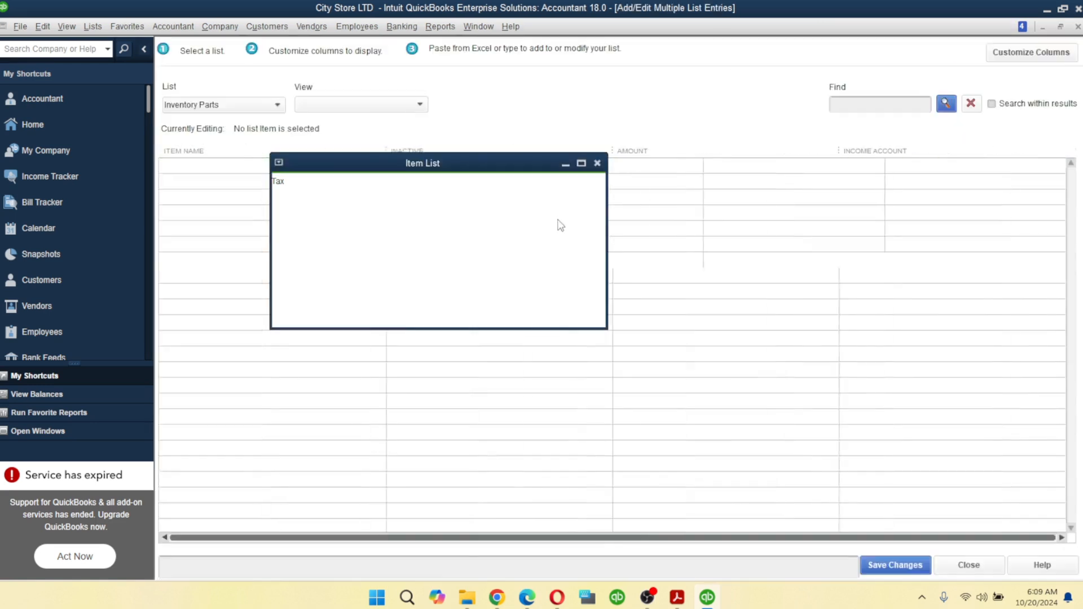
click(1078, 27)
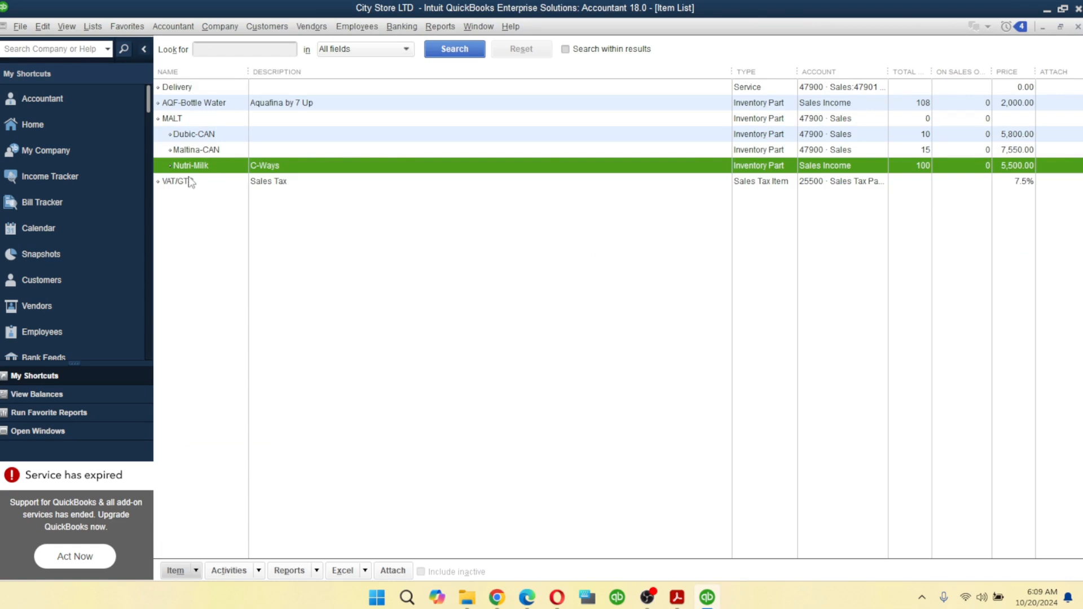
Step: Open the Item List's entries for adding and editing multiple items, and switch the list to Inventory Parts
right_click(382, 180)
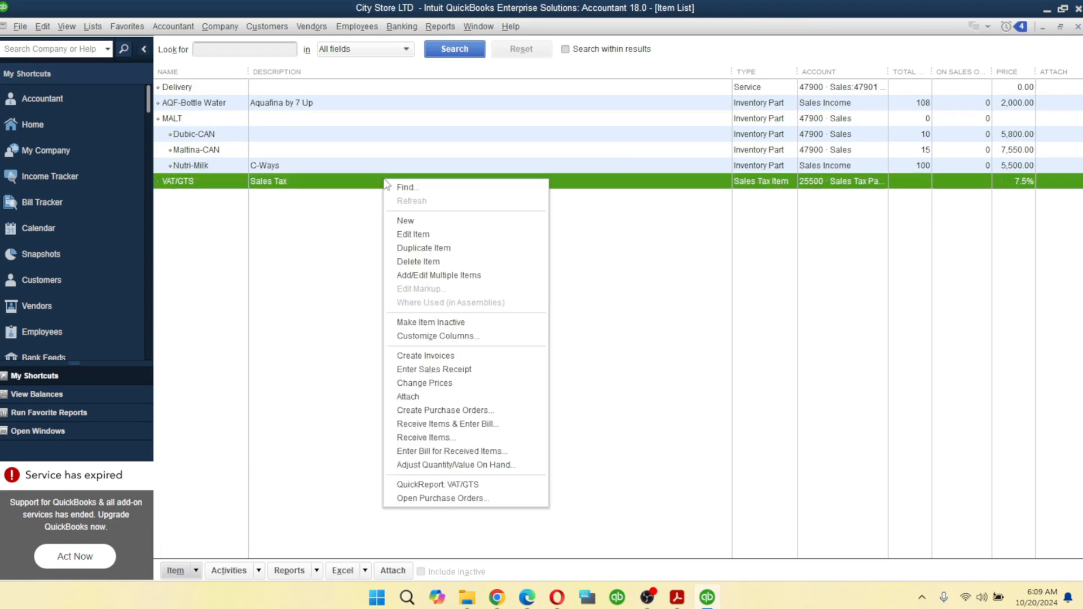
click(438, 275)
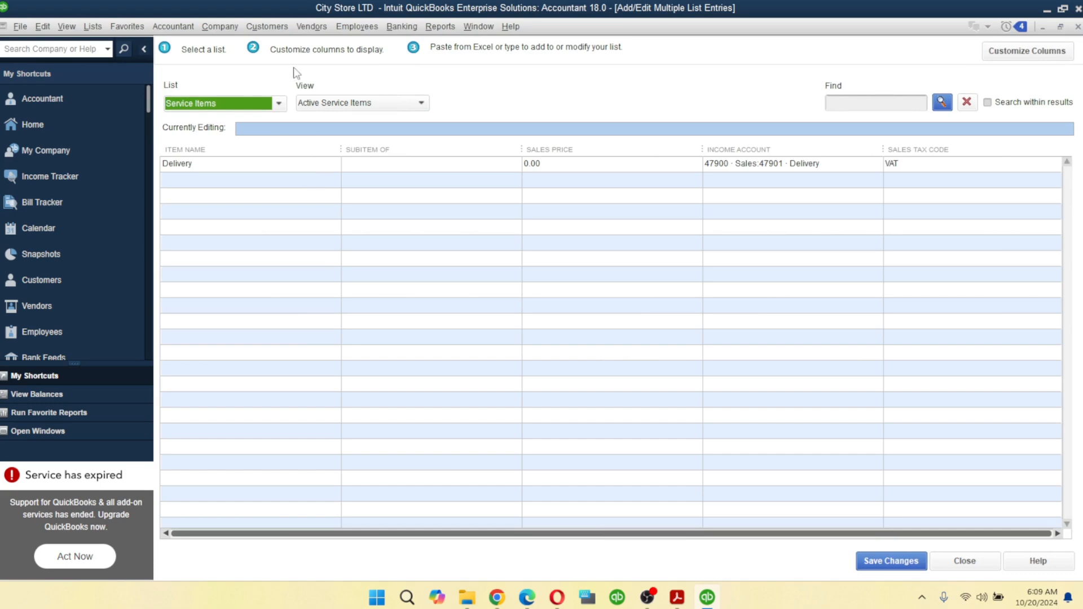
click(280, 103)
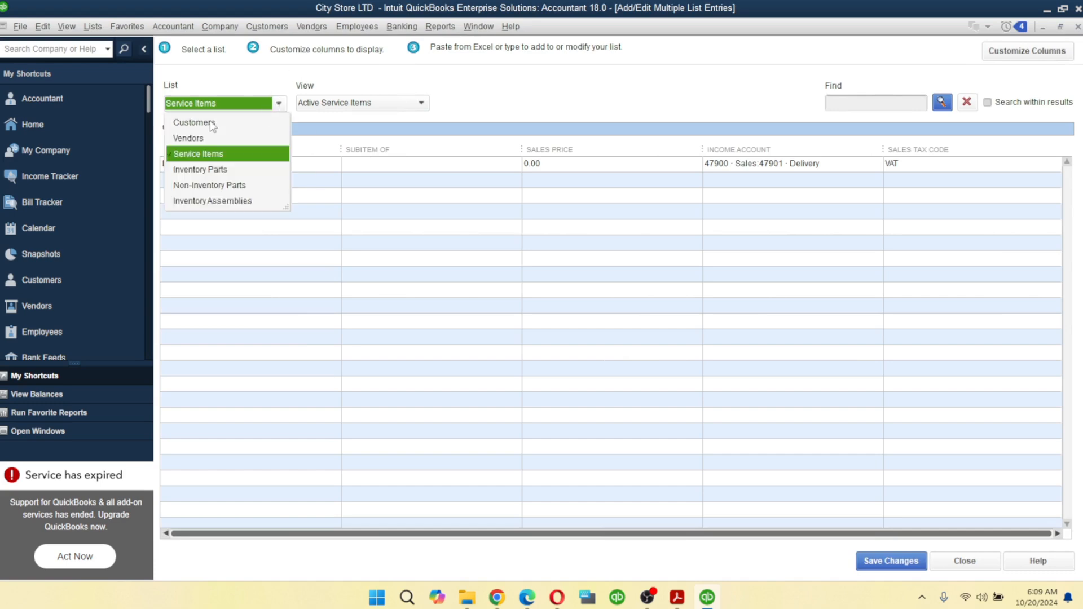
click(207, 168)
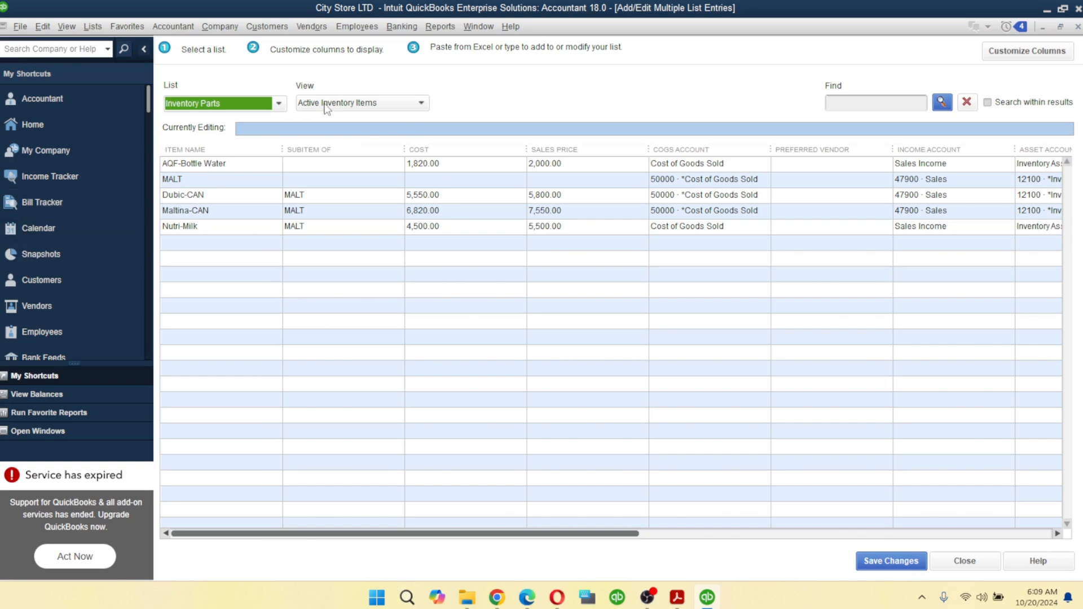
Step: Review the remaining columns of the inventory parts entries, and close the multiple-entries window and the Item List
drag(555, 533, 877, 521)
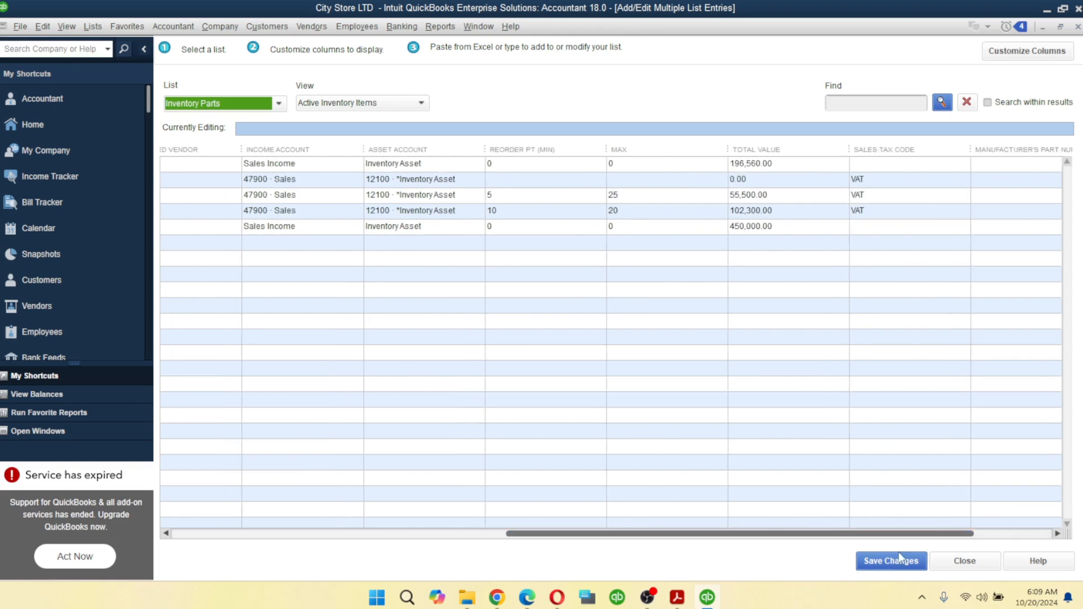
click(985, 562)
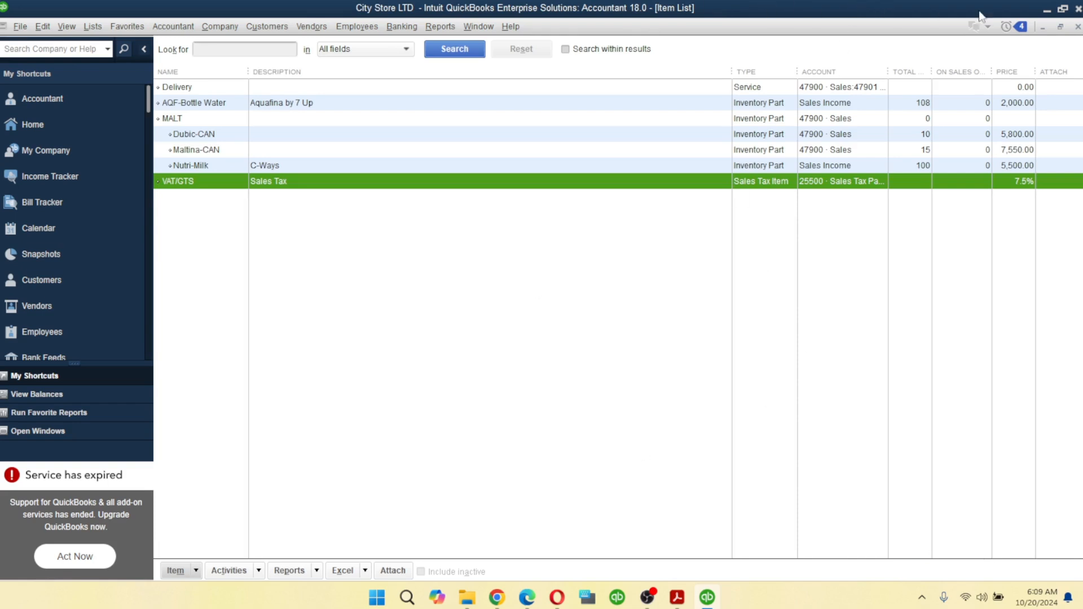
click(1077, 28)
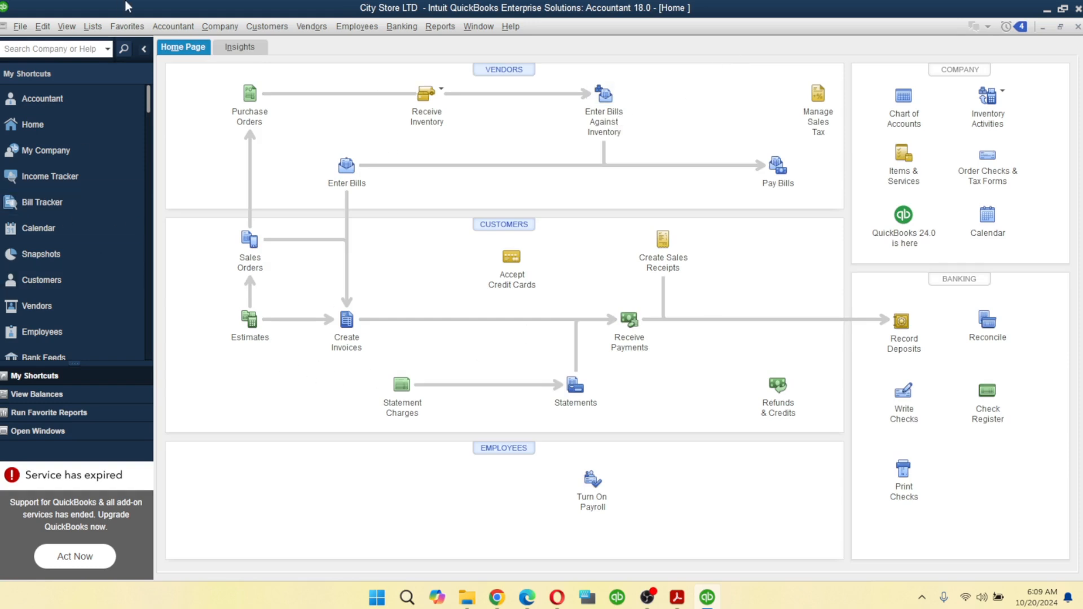
click(299, 28)
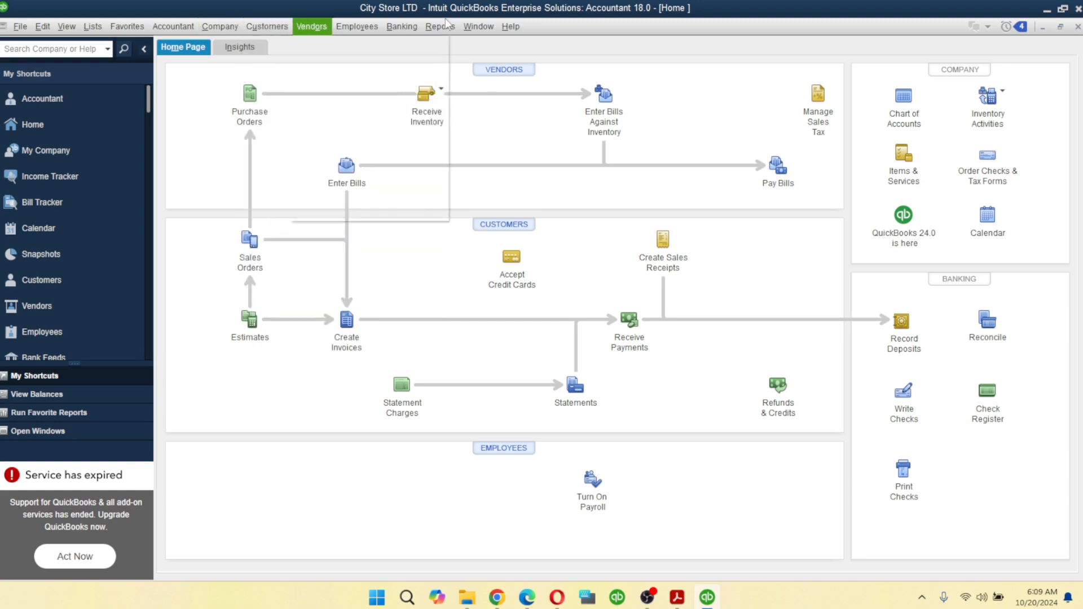
click(715, 121)
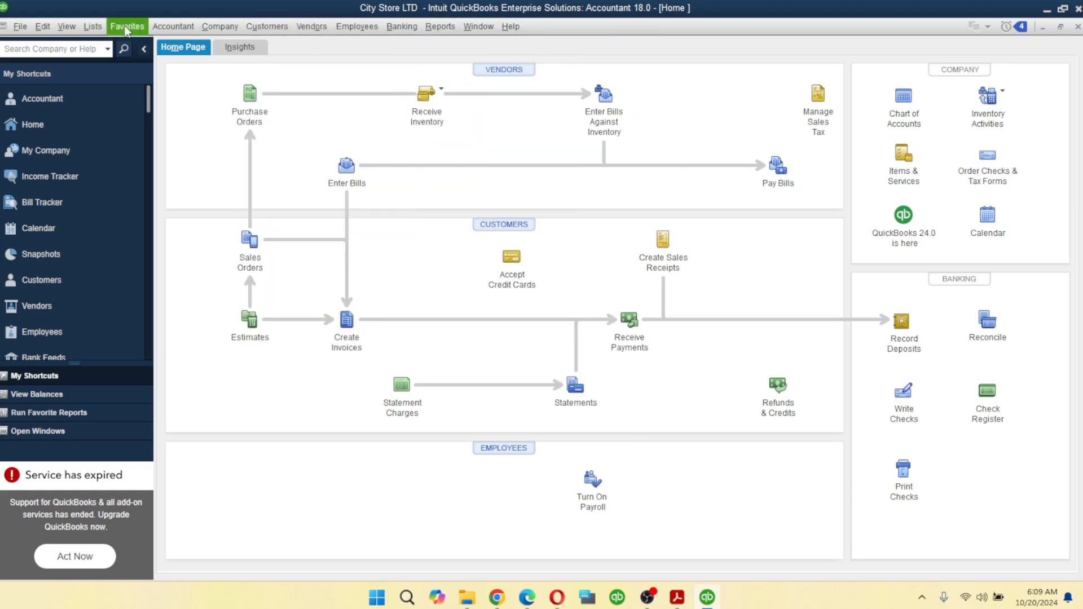
Step: Open the Item List and start a new Inventory Part item named PEPSI
click(93, 27)
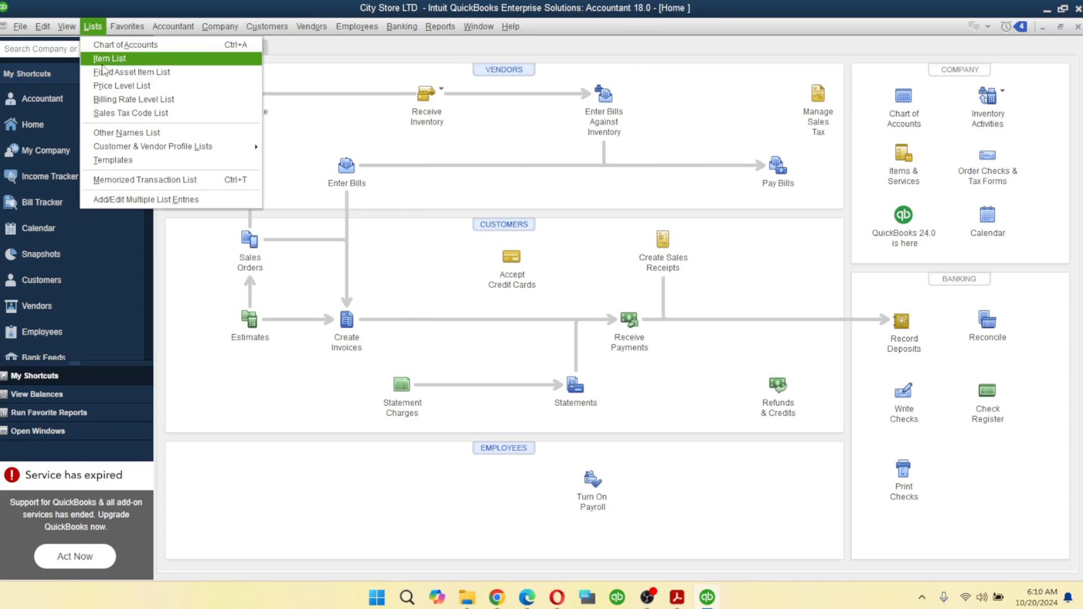
click(115, 59)
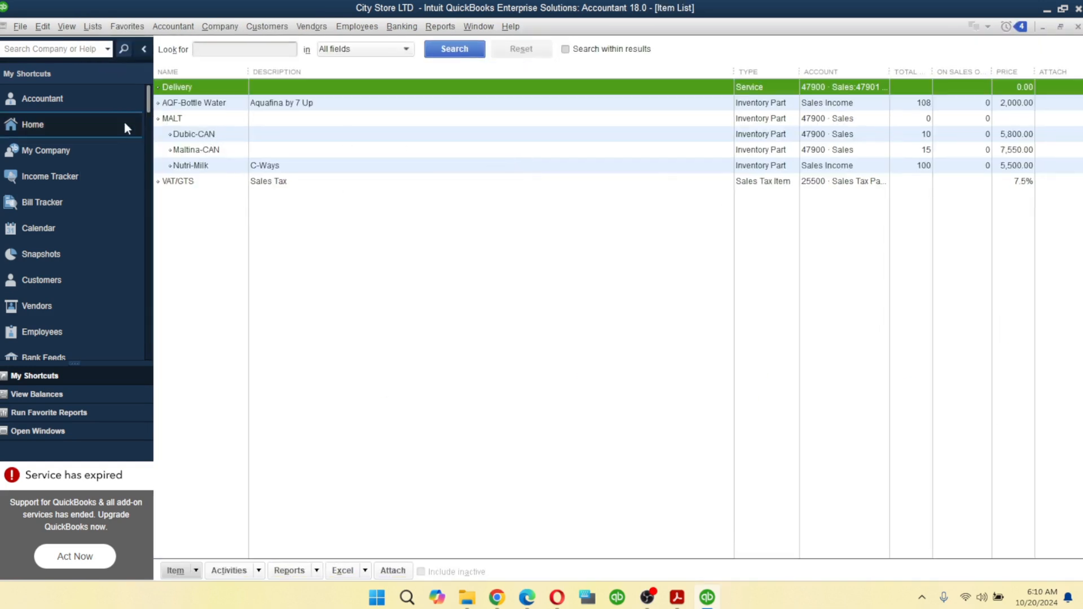
right_click(378, 229)
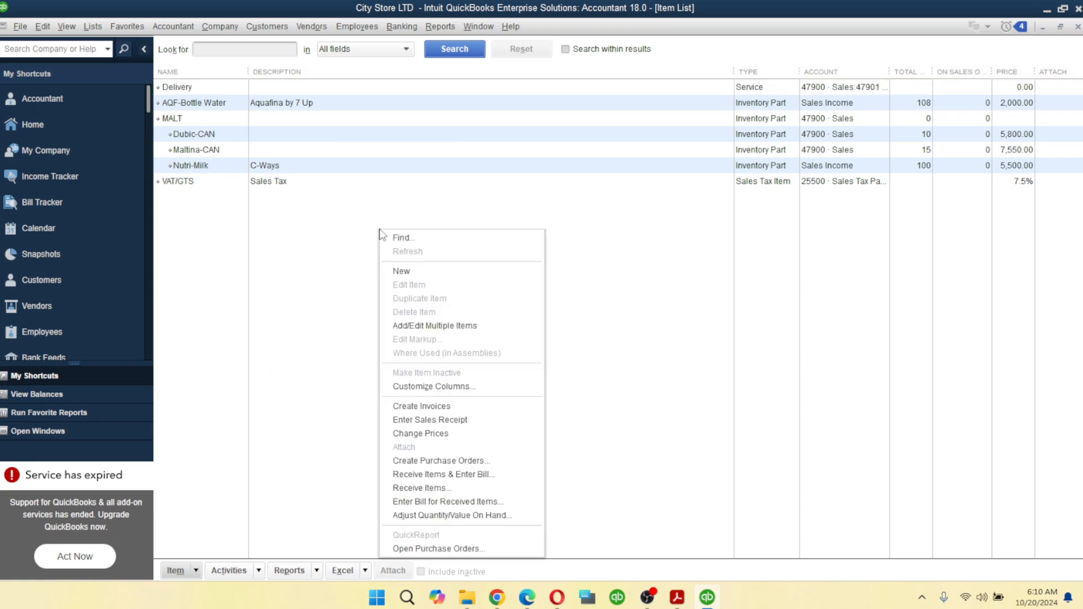
click(405, 266)
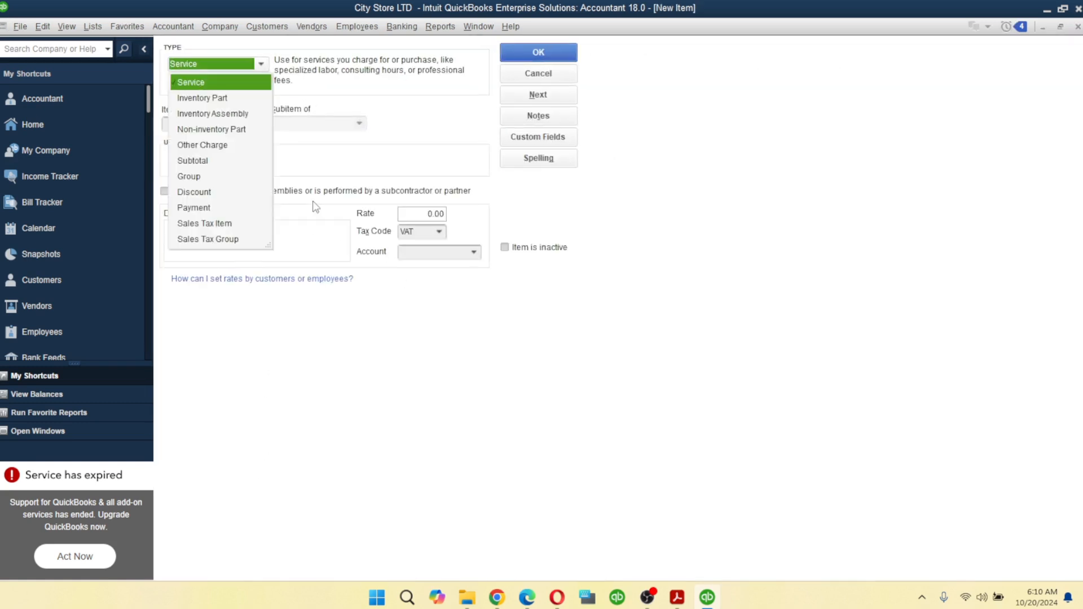
click(220, 98)
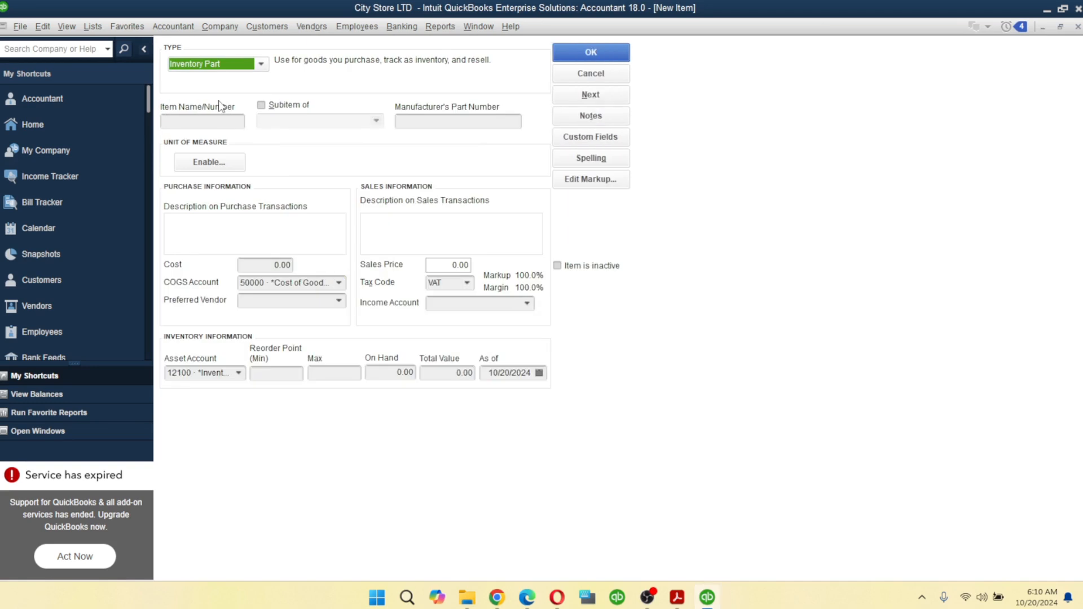
click(209, 121)
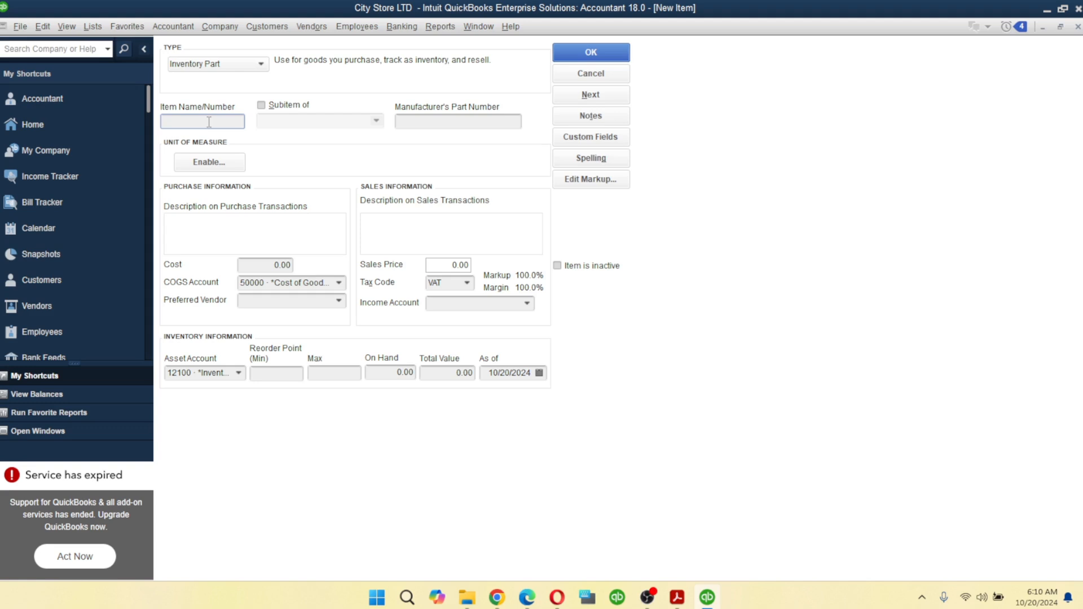
text(A)
text(PE)
text(PSI)
Step: Make PEPSI a subitem of a newly added Inventory Part item named MINERALS, with 47900 · Sales as the parent's income account
click(262, 105)
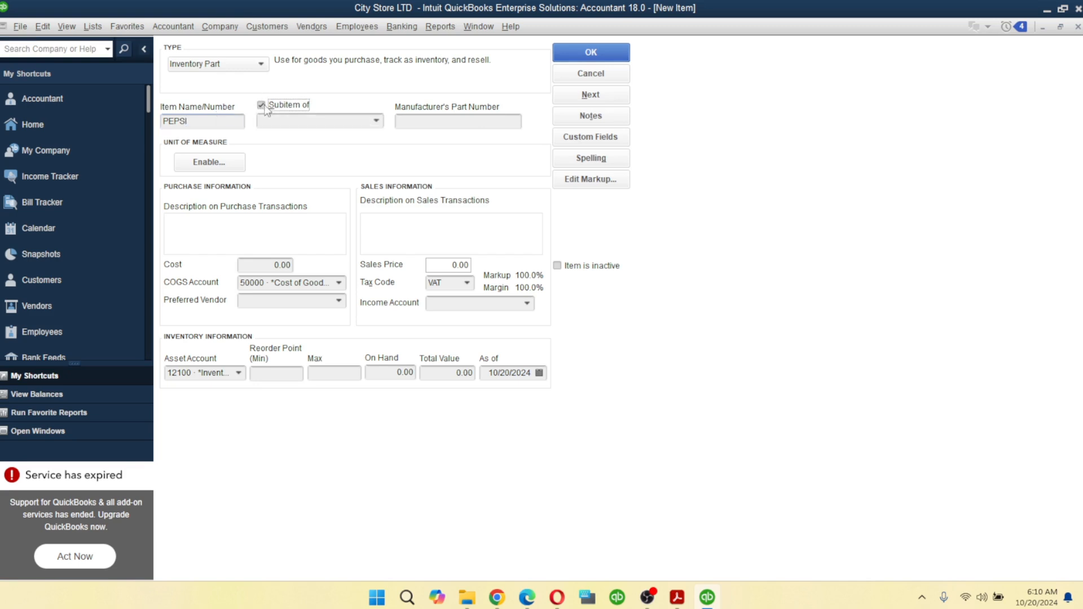
click(376, 121)
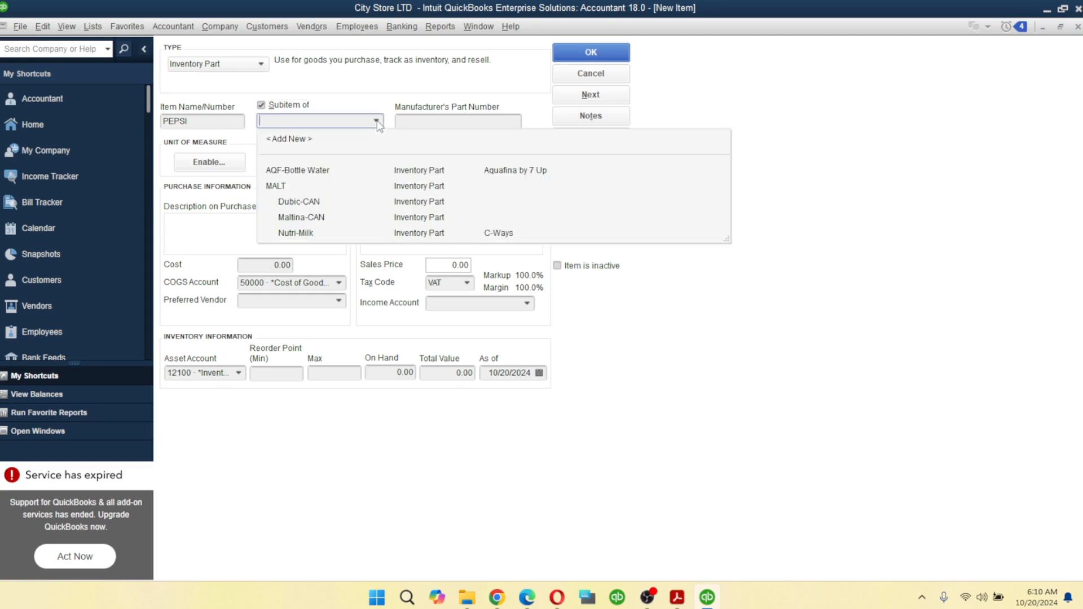
click(283, 138)
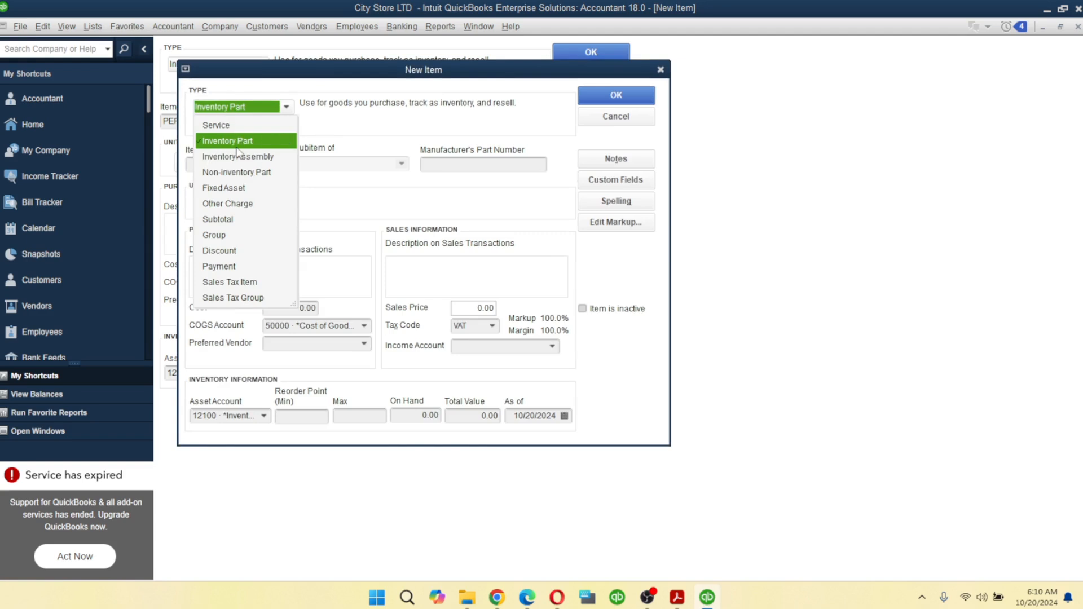
click(237, 143)
click(231, 164)
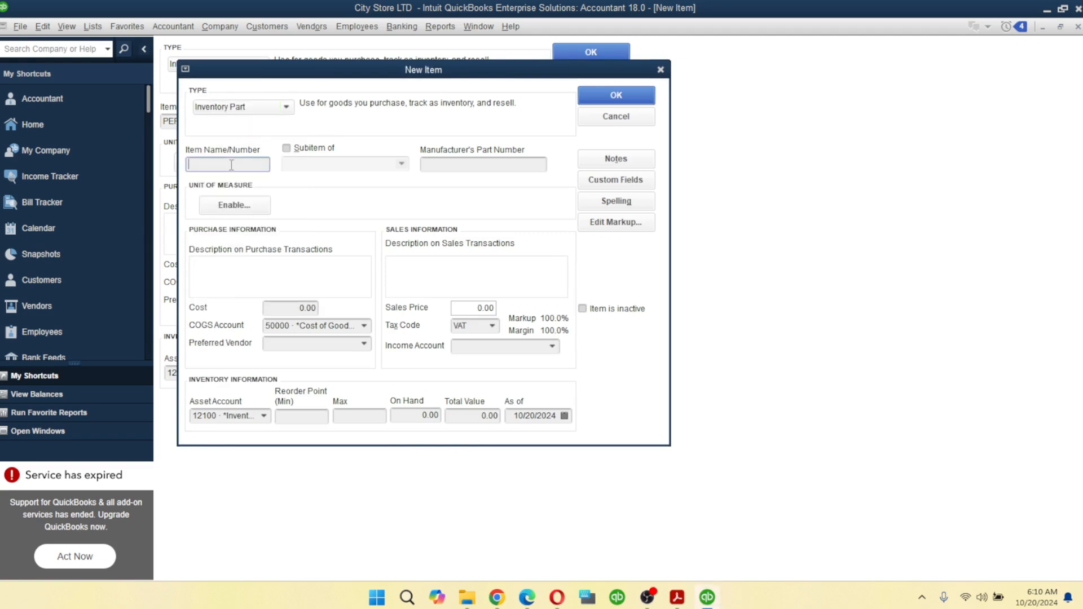
text(MINERALS)
click(551, 346)
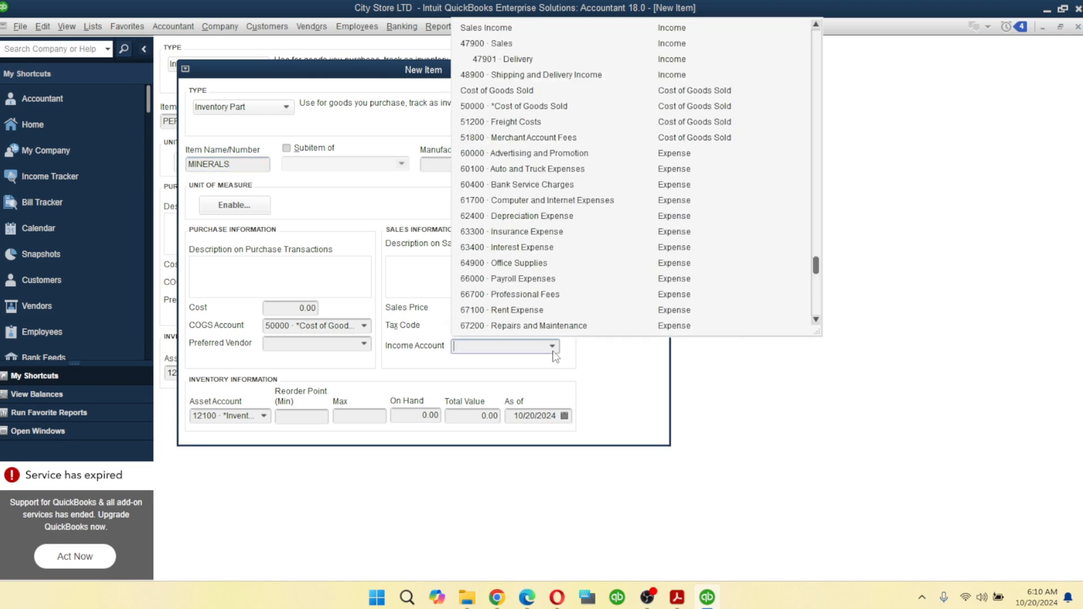
click(490, 43)
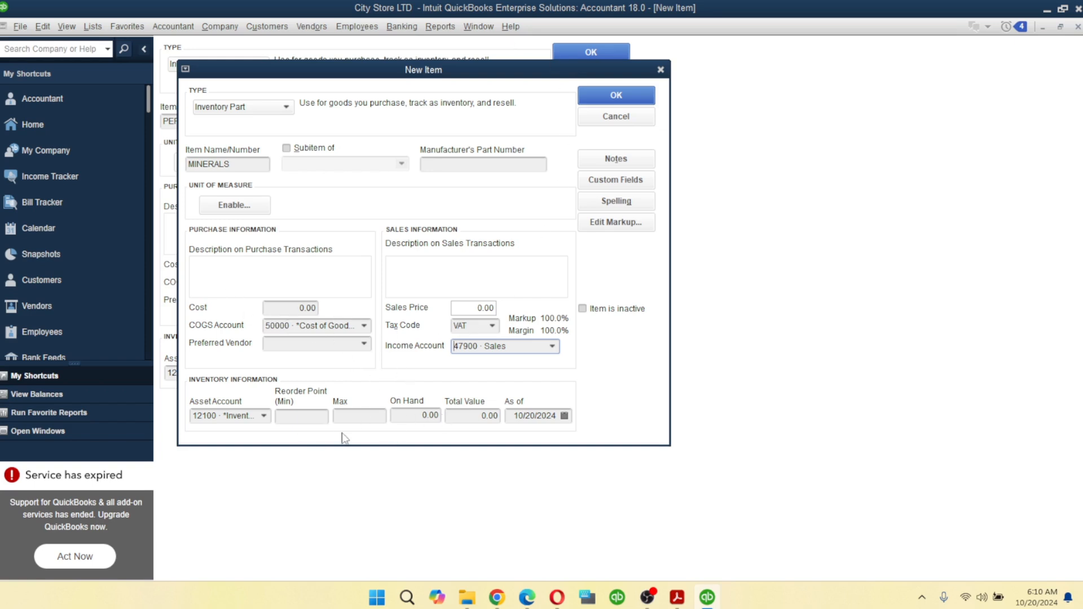
click(615, 96)
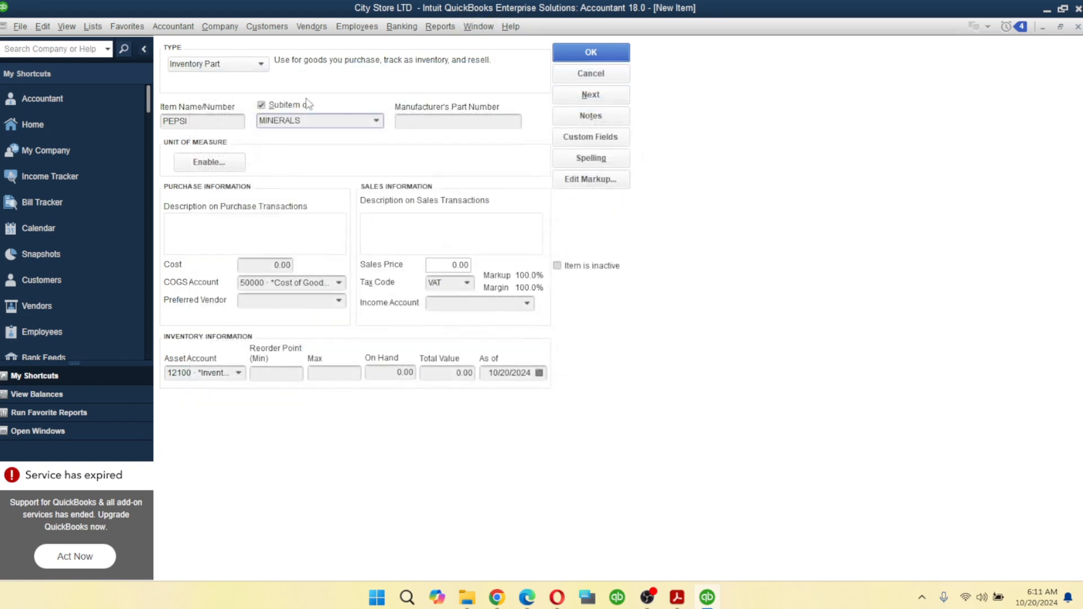
Step: Set PEPSI's cost to 2350, sales price to 2550 and income account to 47900 · Sales, and save the item
click(201, 122)
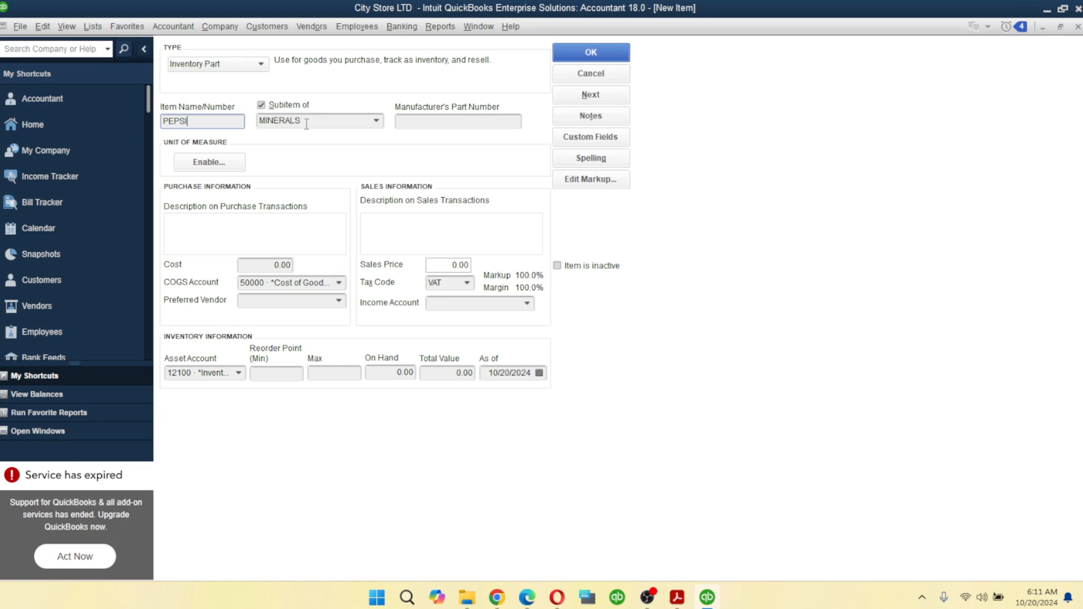
click(271, 265)
text(2350)
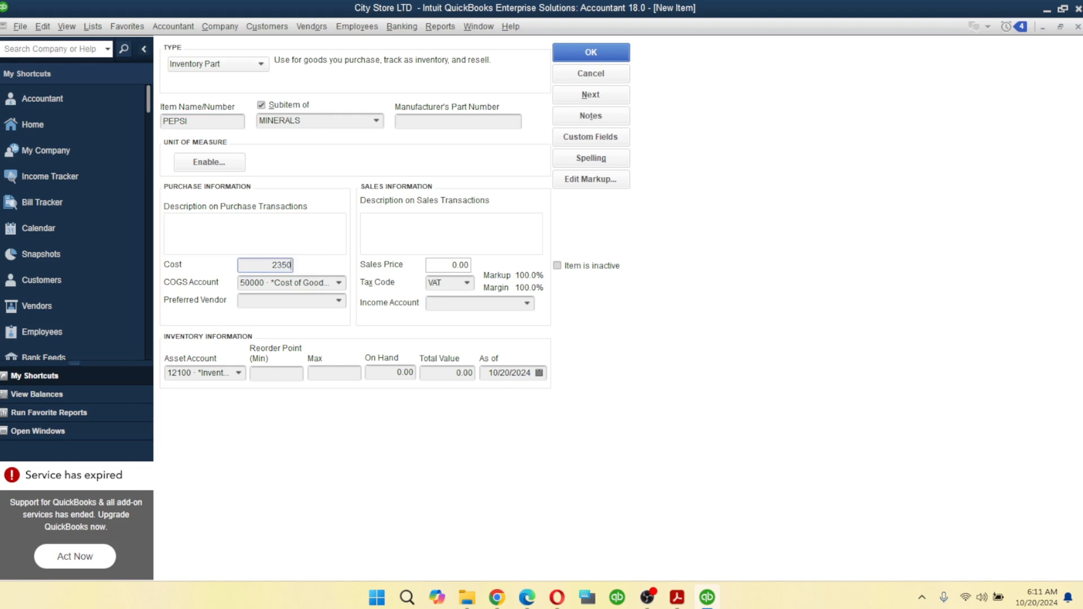
drag(451, 264, 505, 264)
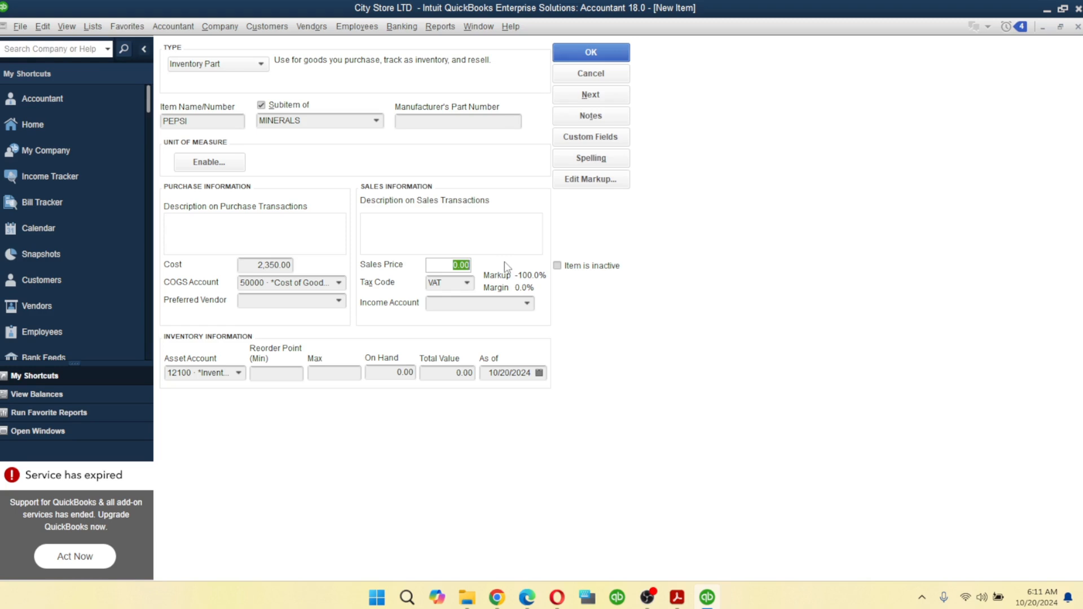
text(2550)
key(Tab)
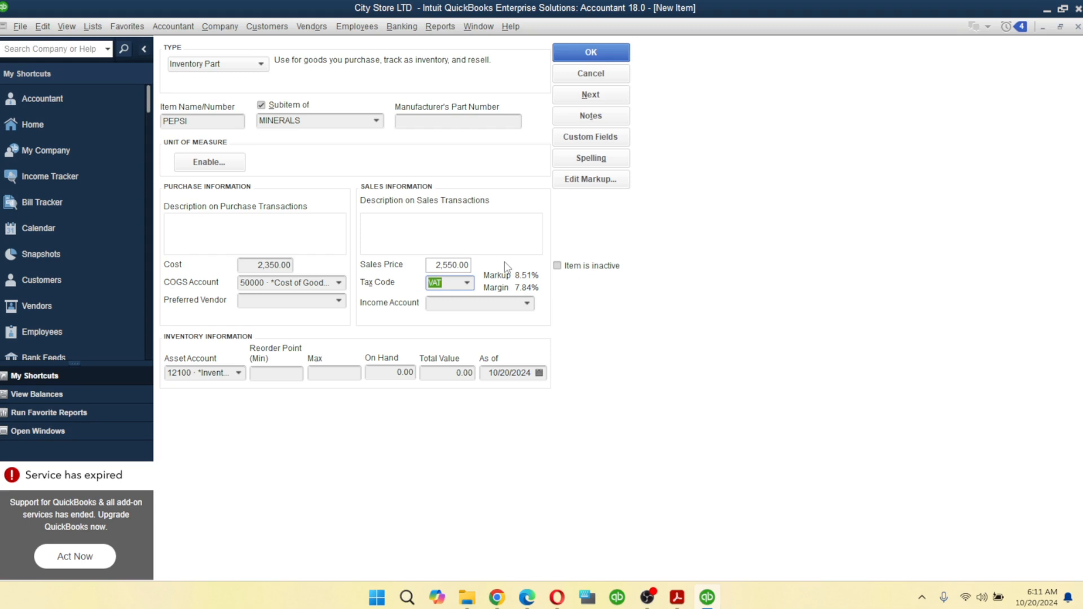
click(527, 303)
click(466, 338)
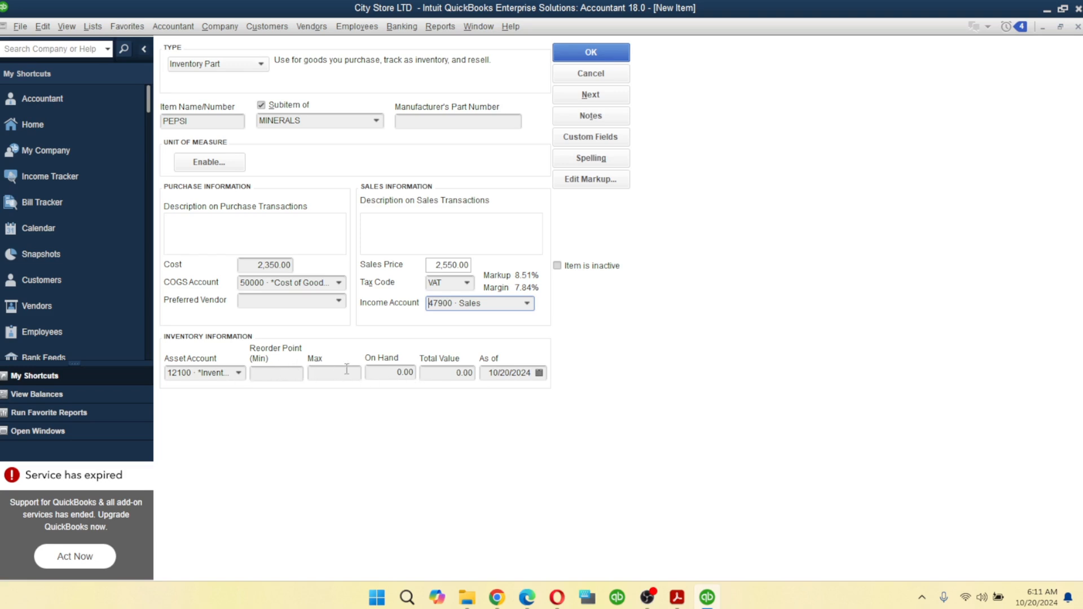
click(606, 52)
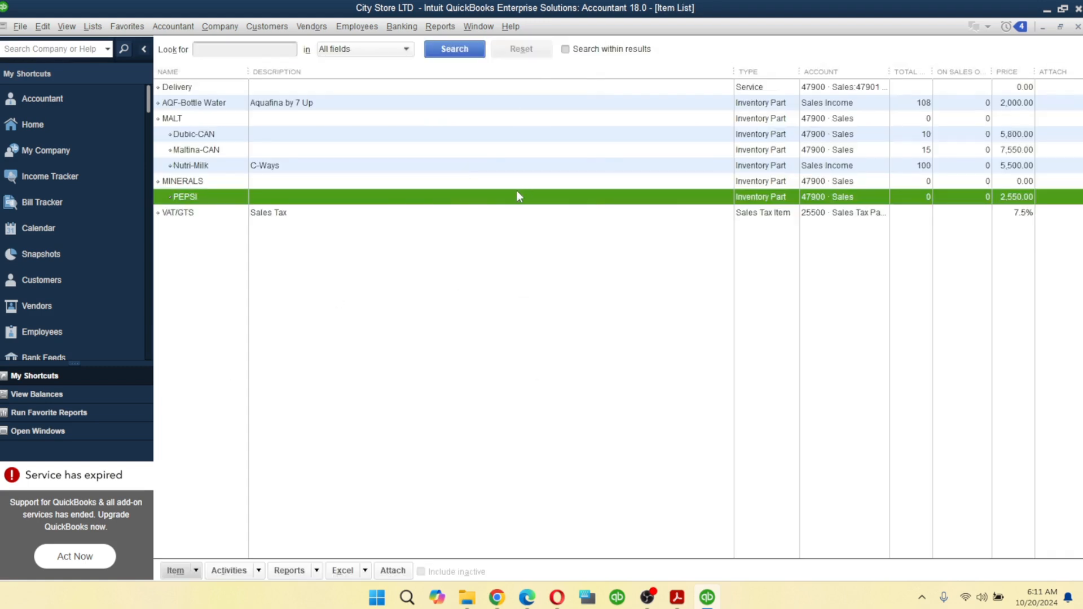
Step: Edit the PEPSI item to set its minimum reorder point to 10 and maximum to 30, and save it
double_click(518, 201)
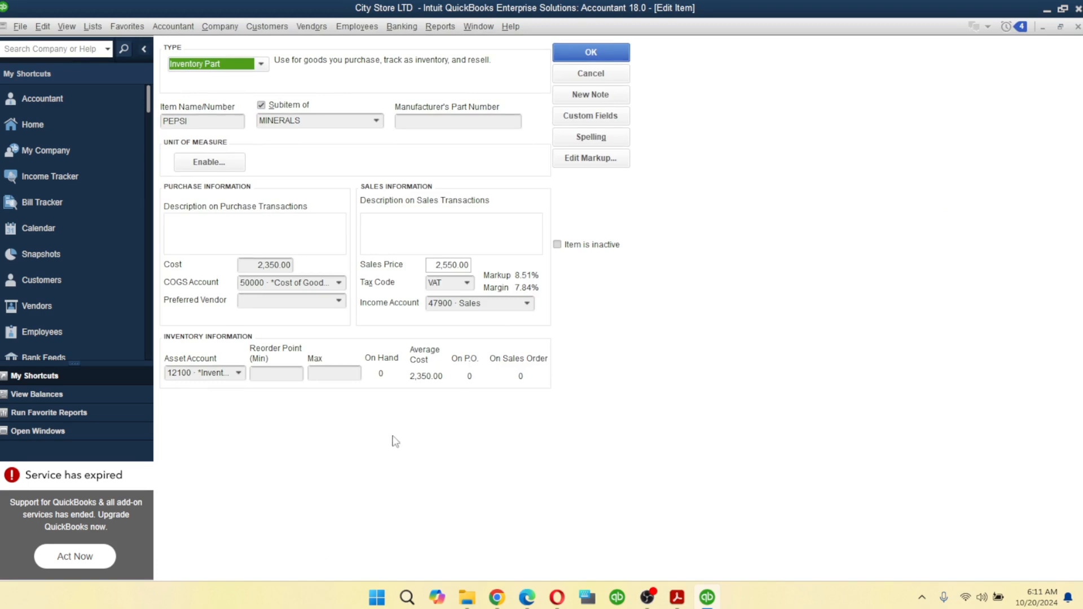
click(291, 374)
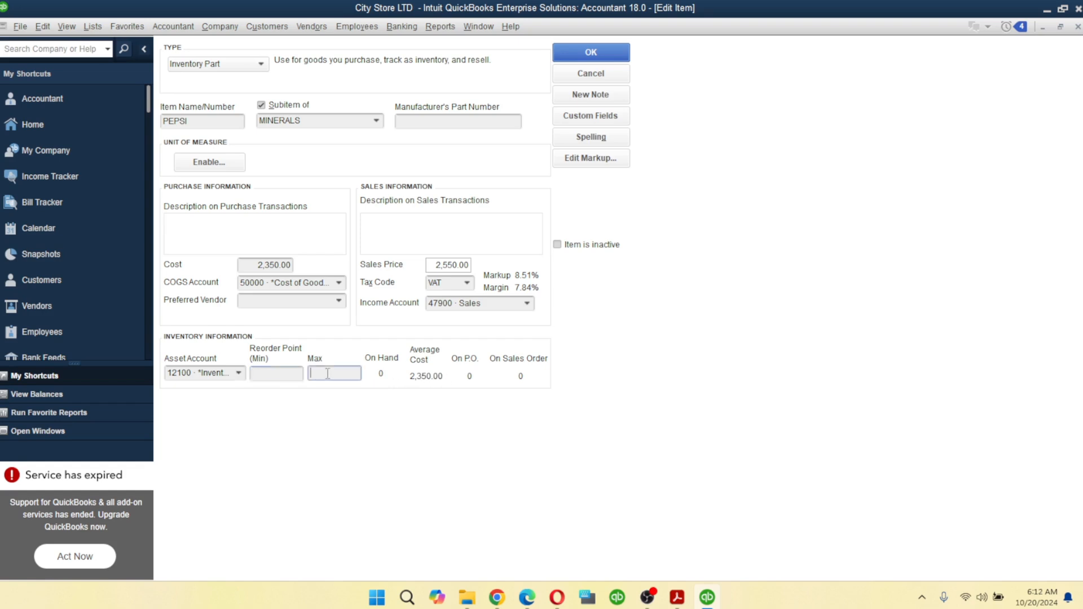
click(332, 376)
click(272, 373)
click(339, 375)
click(271, 371)
text(10)
click(331, 377)
text(30)
key(Tab)
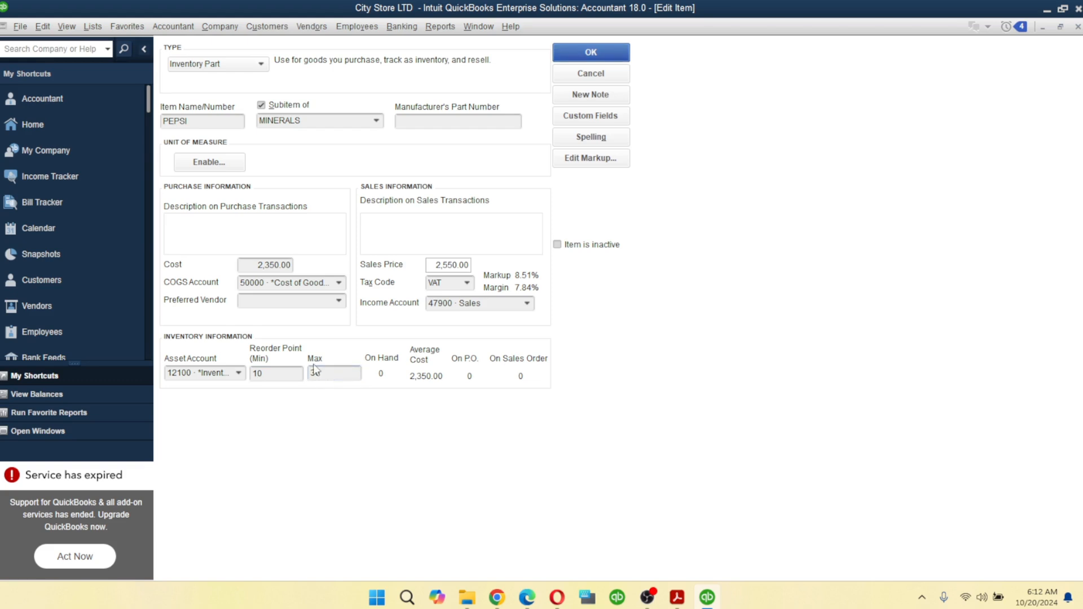
click(254, 375)
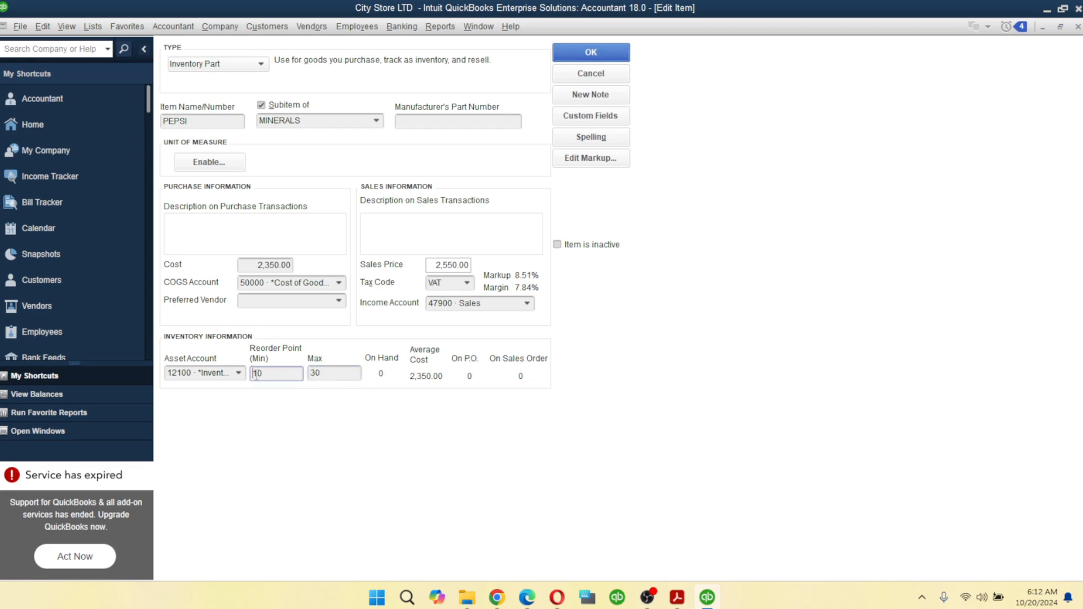
click(331, 373)
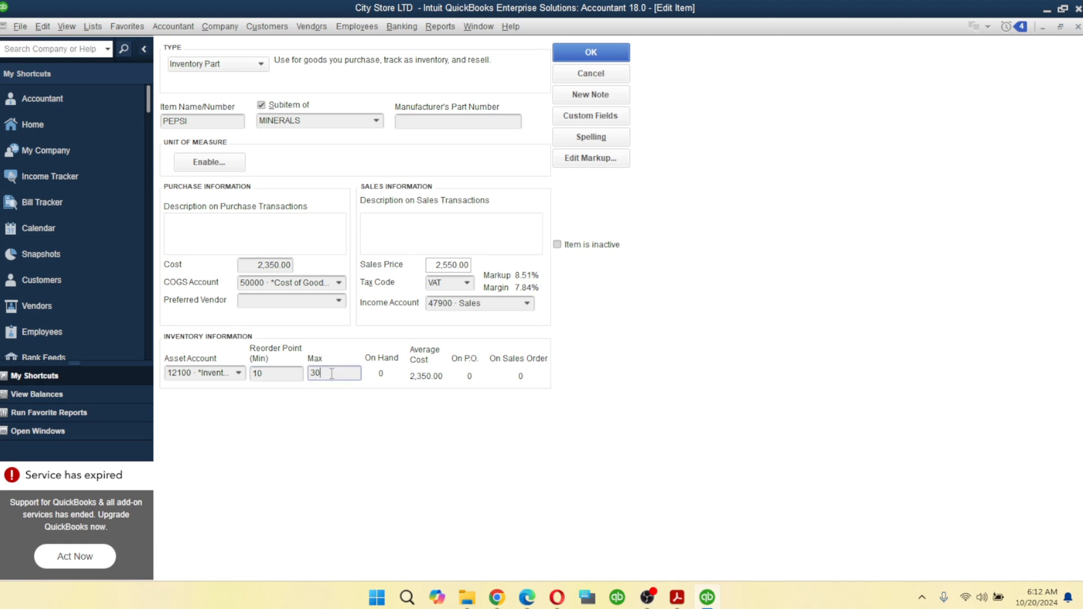
click(283, 374)
drag(283, 374, 248, 373)
key(Tab)
click(601, 53)
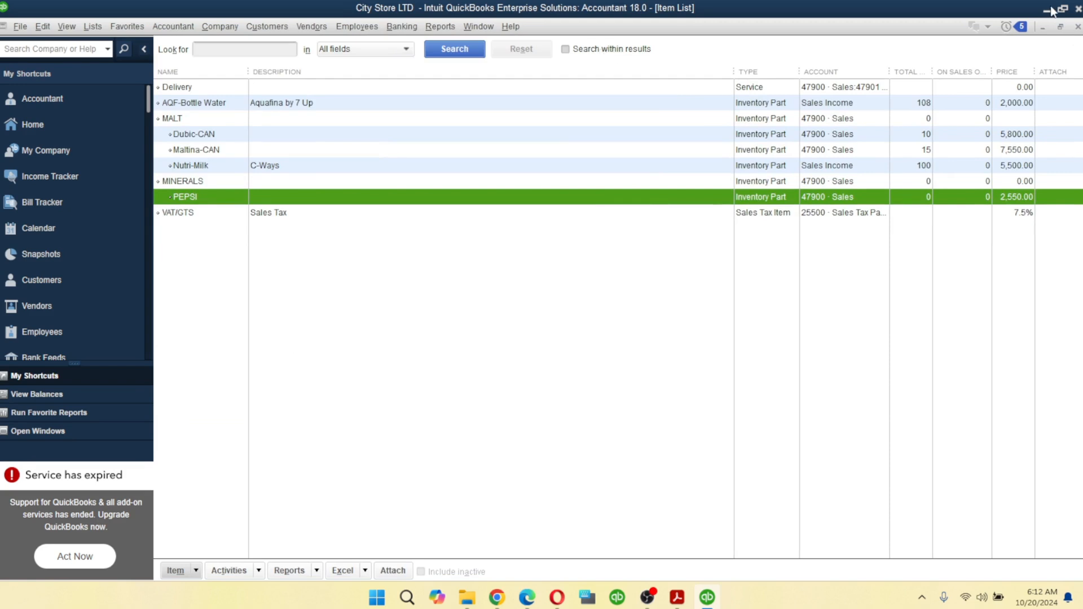
Step: Close the Item List, open the Inventory Center and display the inventory information for PEPSI
click(1078, 27)
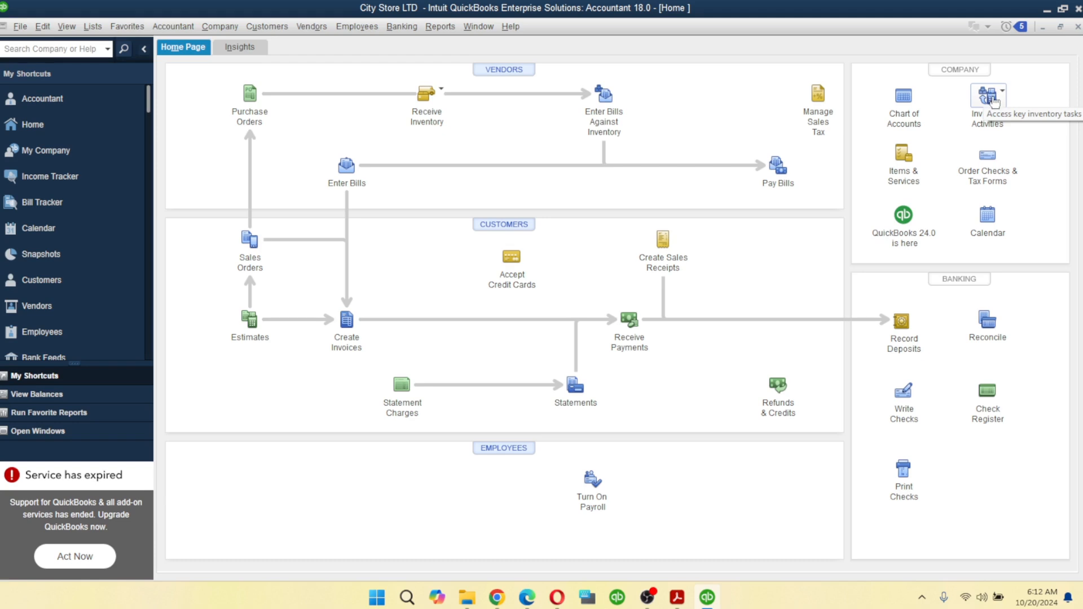
click(311, 27)
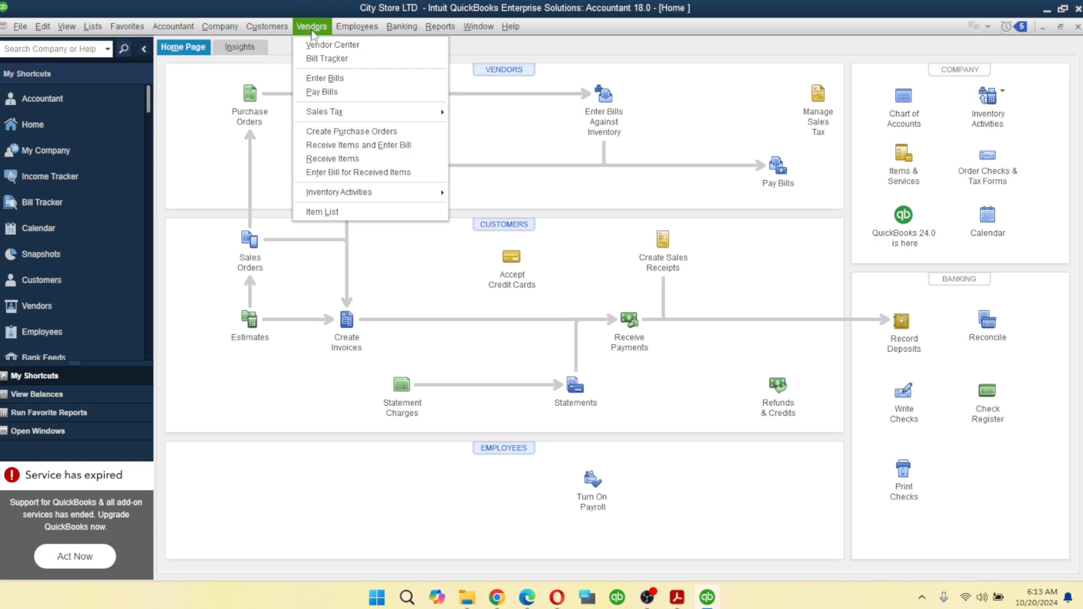
mouse_move(357, 193)
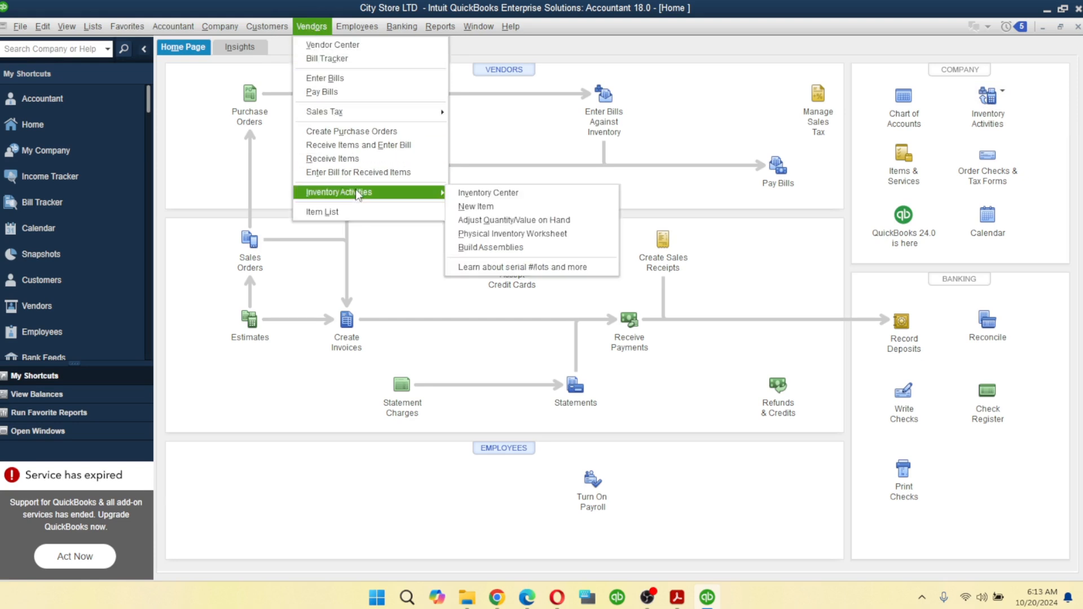
click(495, 193)
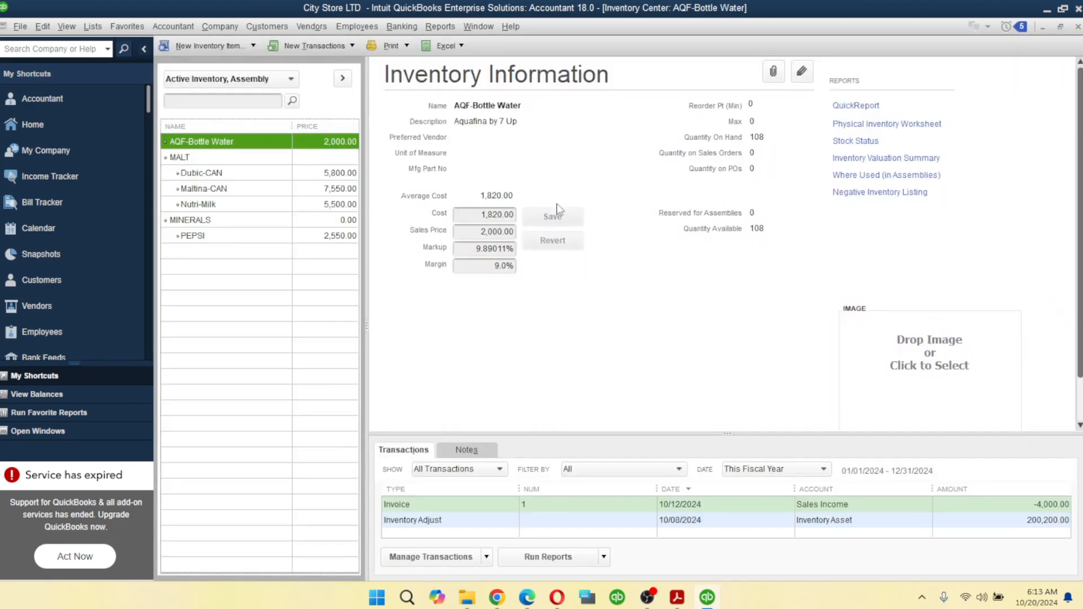
click(189, 236)
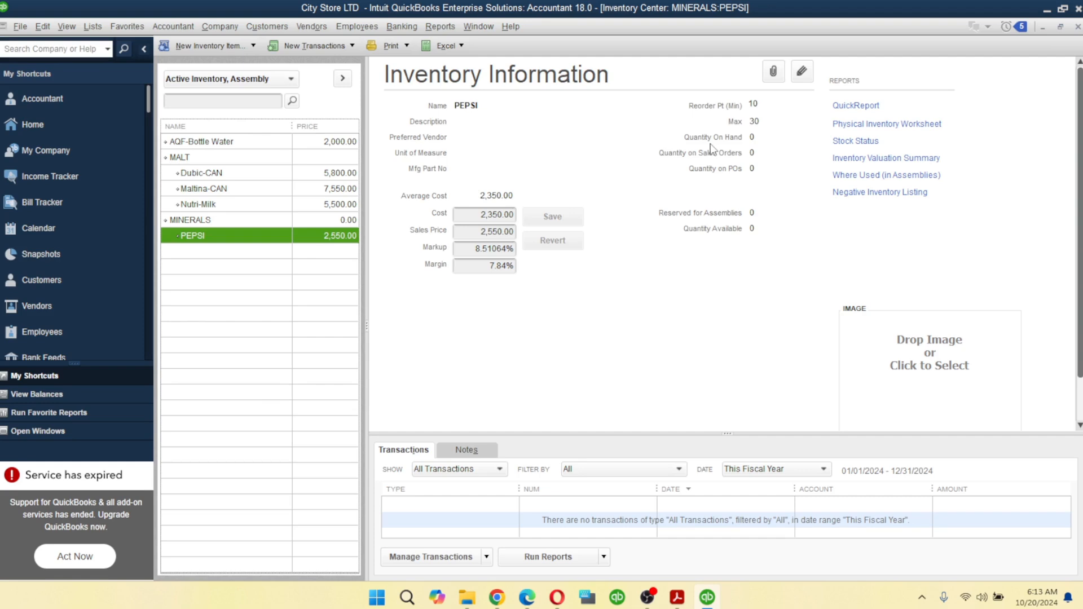
scroll(601, 288, down, 1)
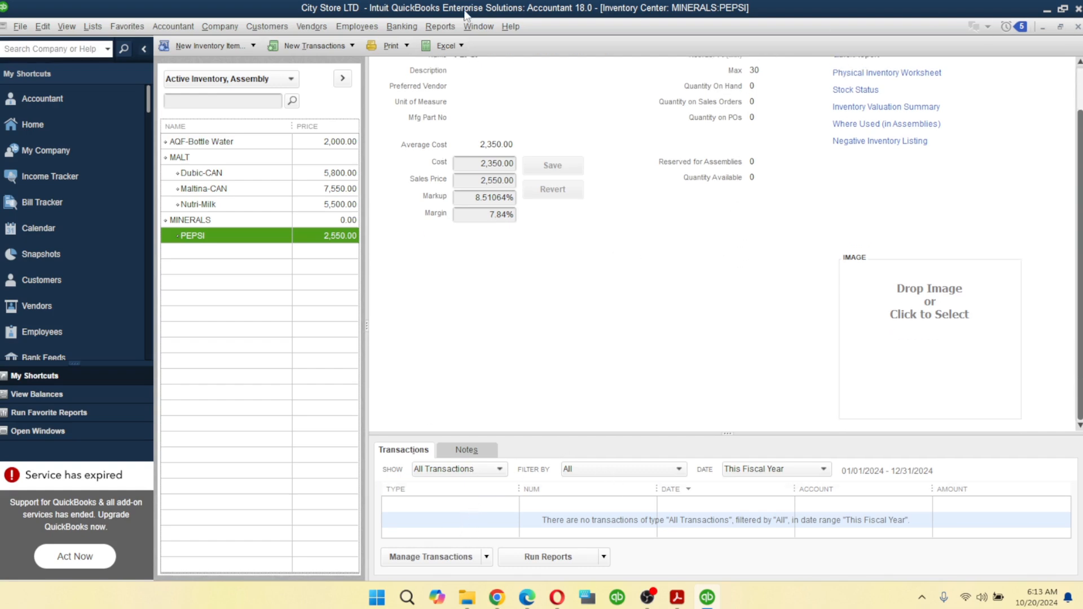
click(312, 26)
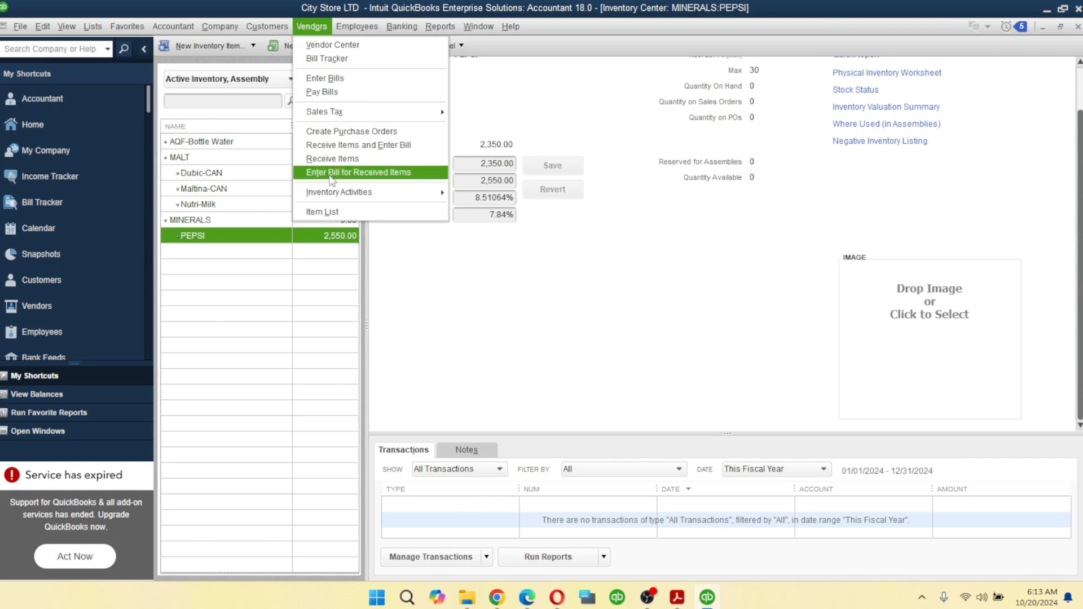
mouse_move(333, 196)
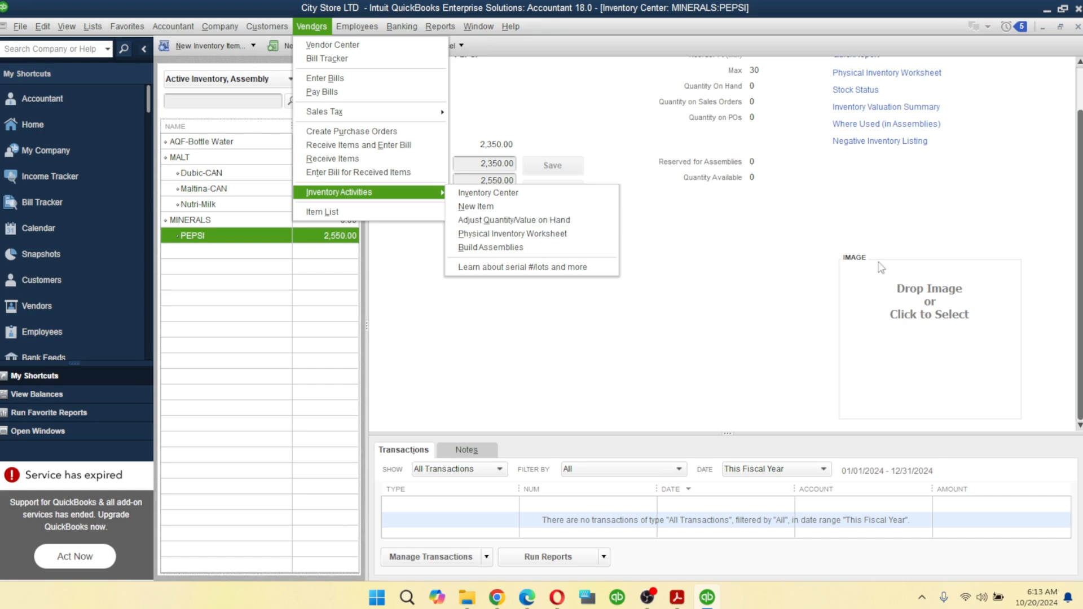
click(847, 267)
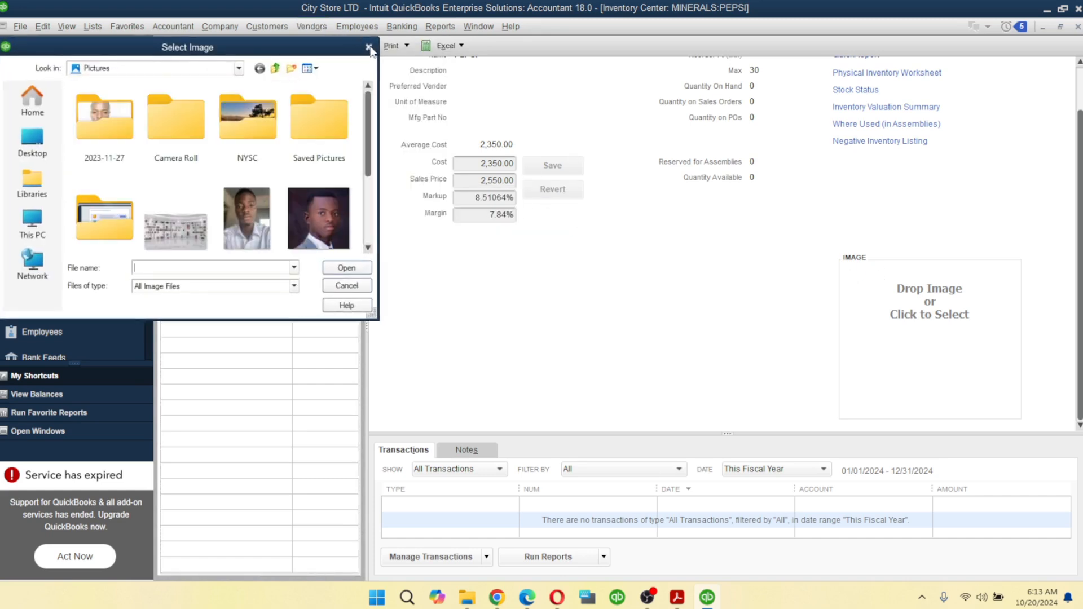
click(369, 47)
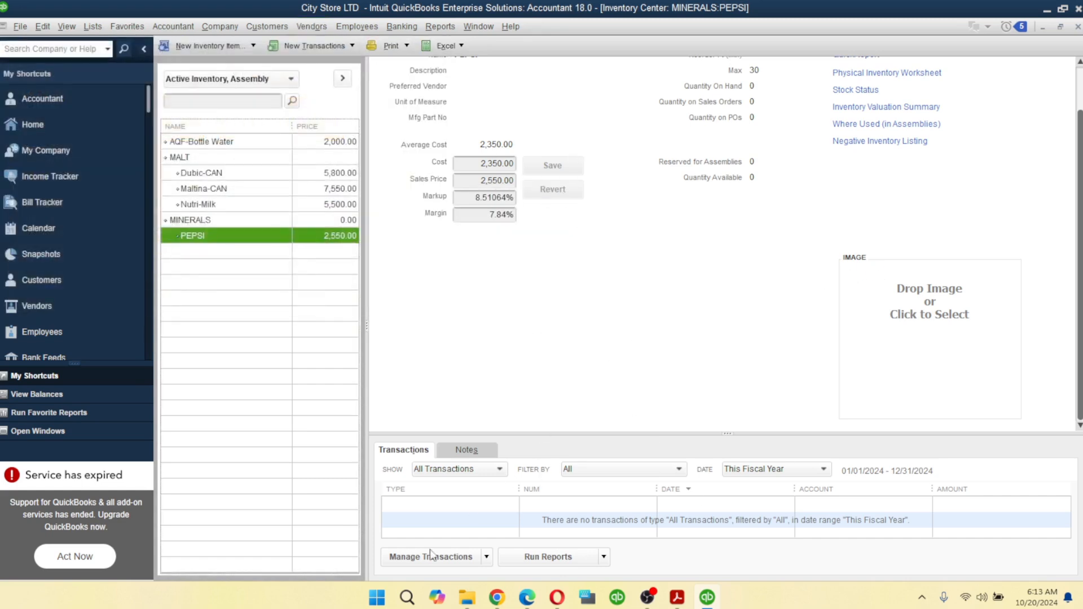
Step: Start an inventory quantity/value adjustment with 47900 · Sales as the adjustment account and Quantity and Total Value as the adjustment type
click(469, 560)
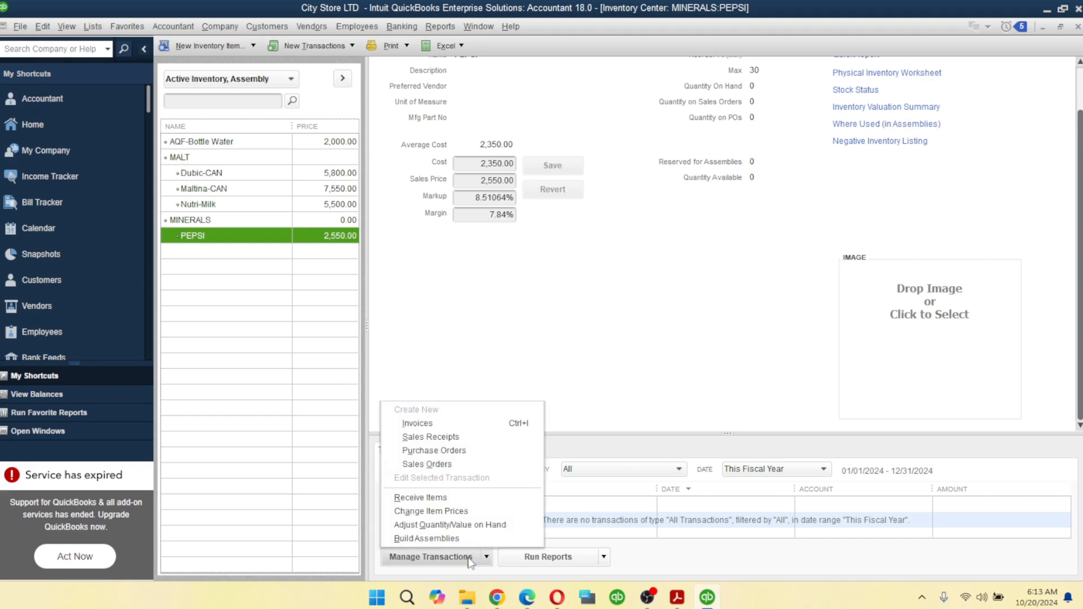
click(451, 525)
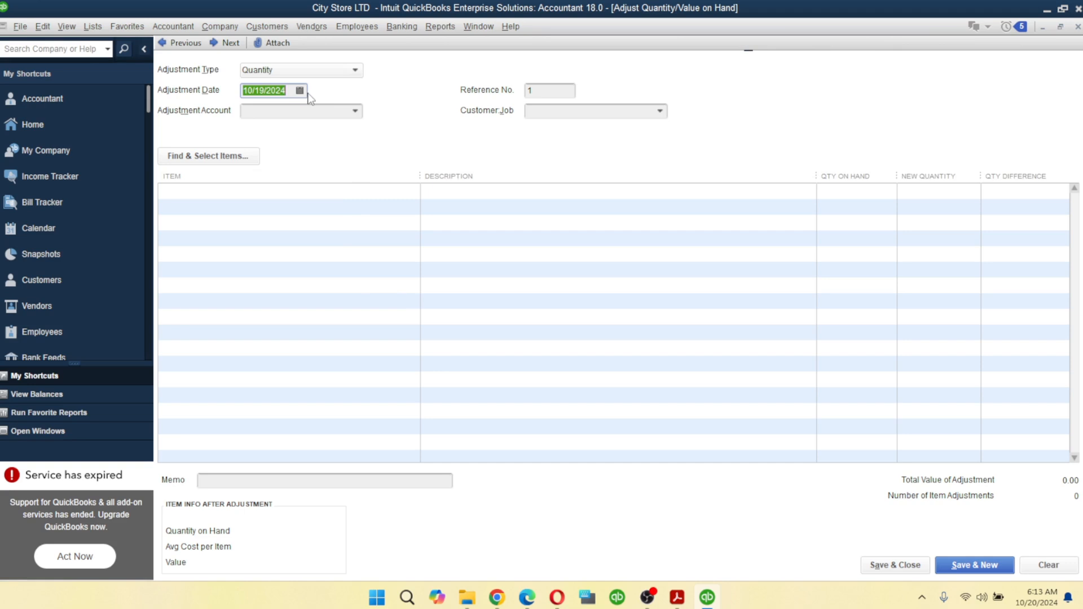
click(354, 111)
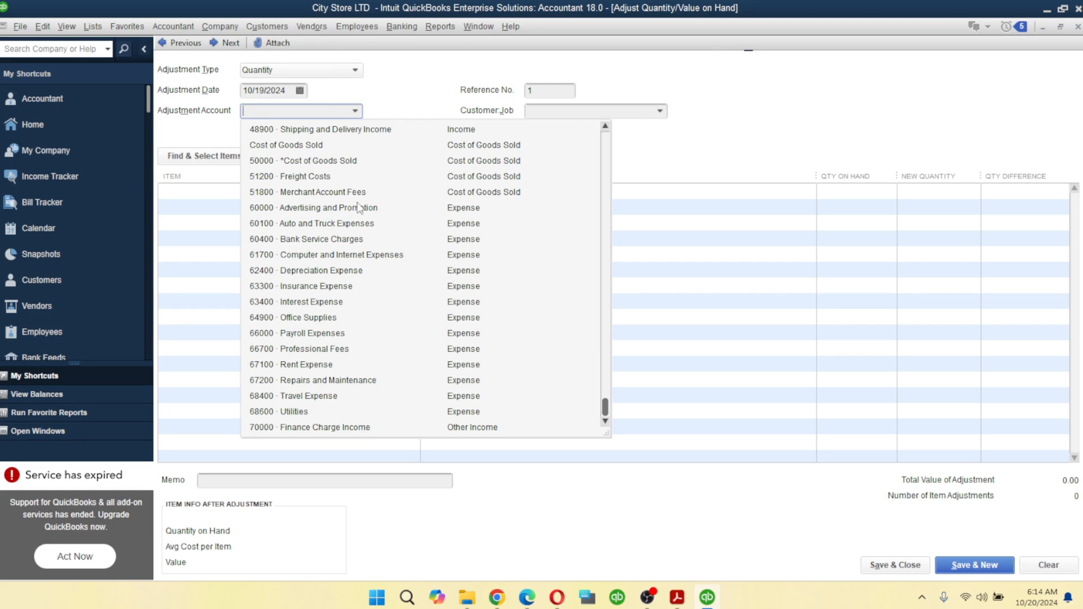
click(340, 161)
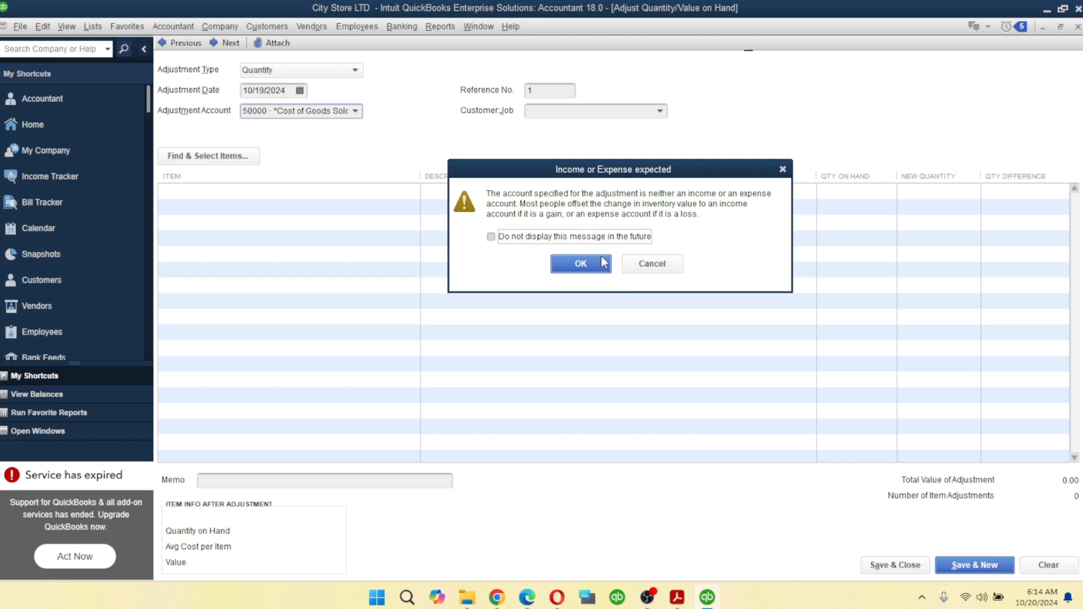
click(592, 264)
click(355, 110)
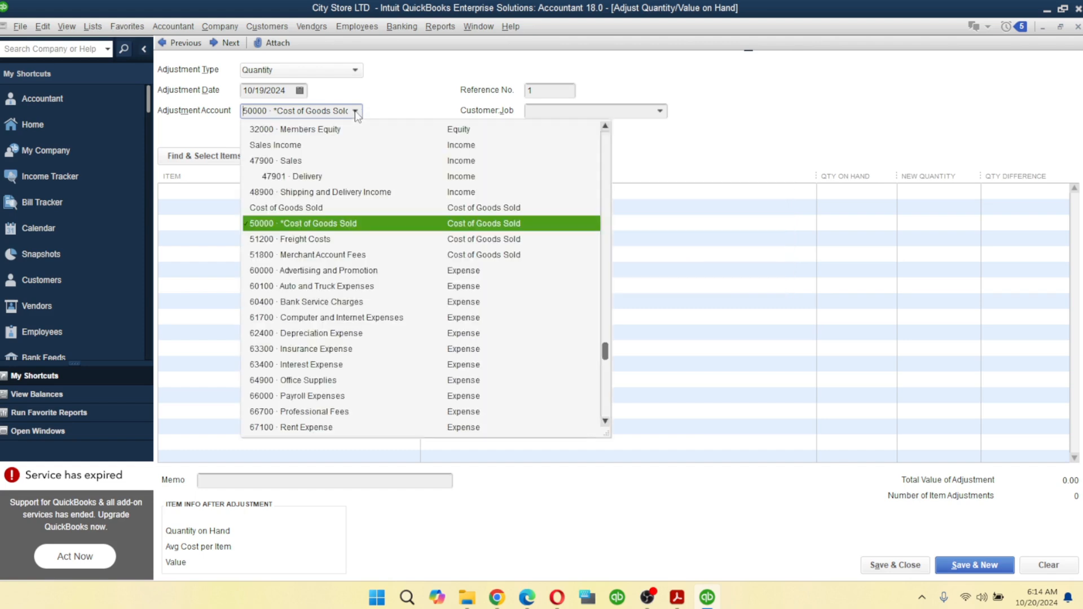
click(292, 162)
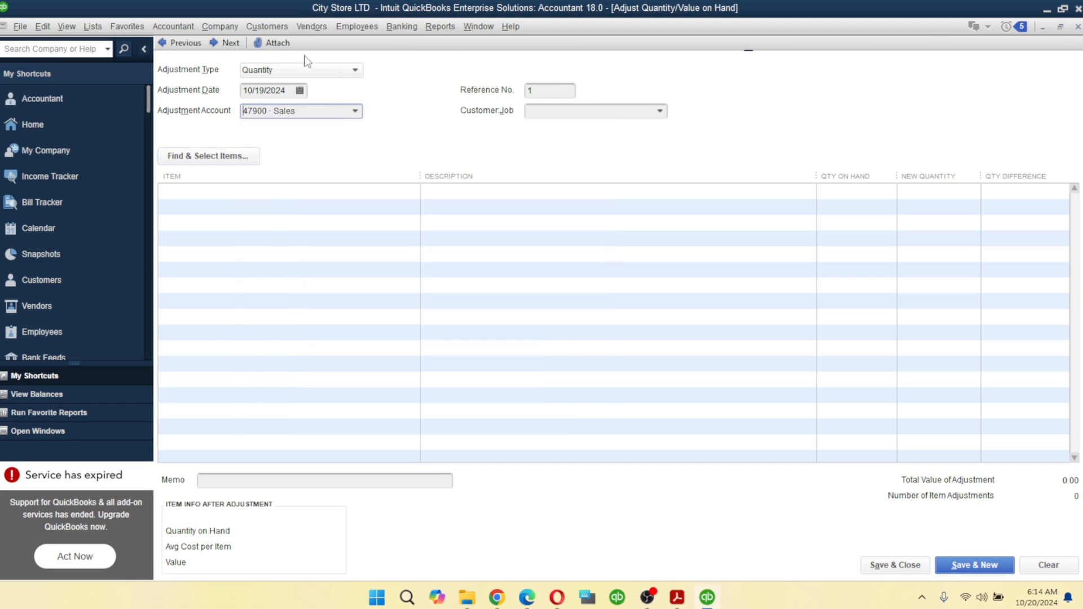
click(312, 71)
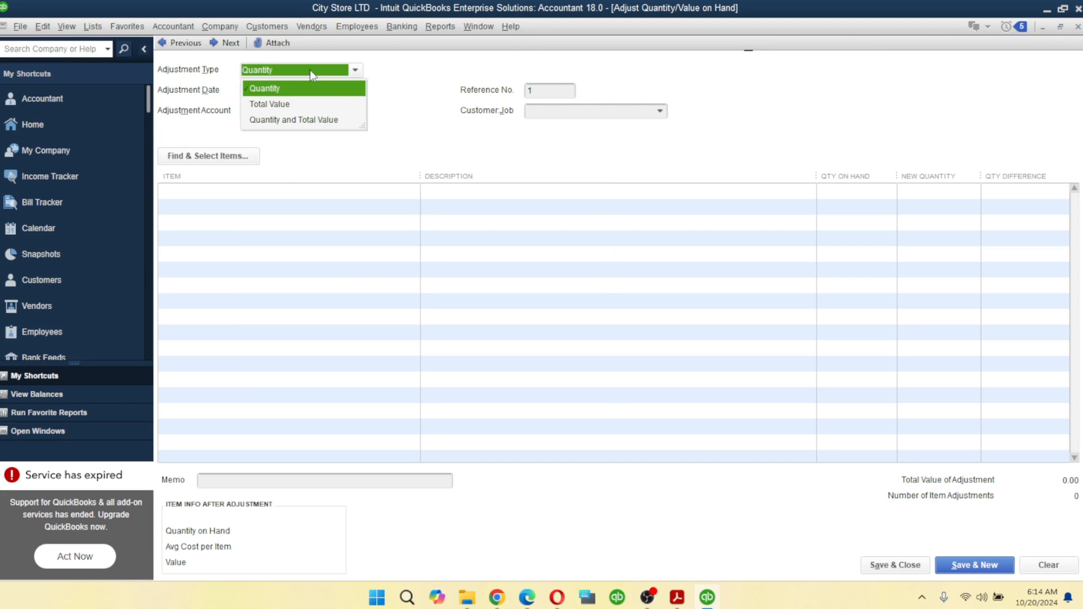
click(276, 121)
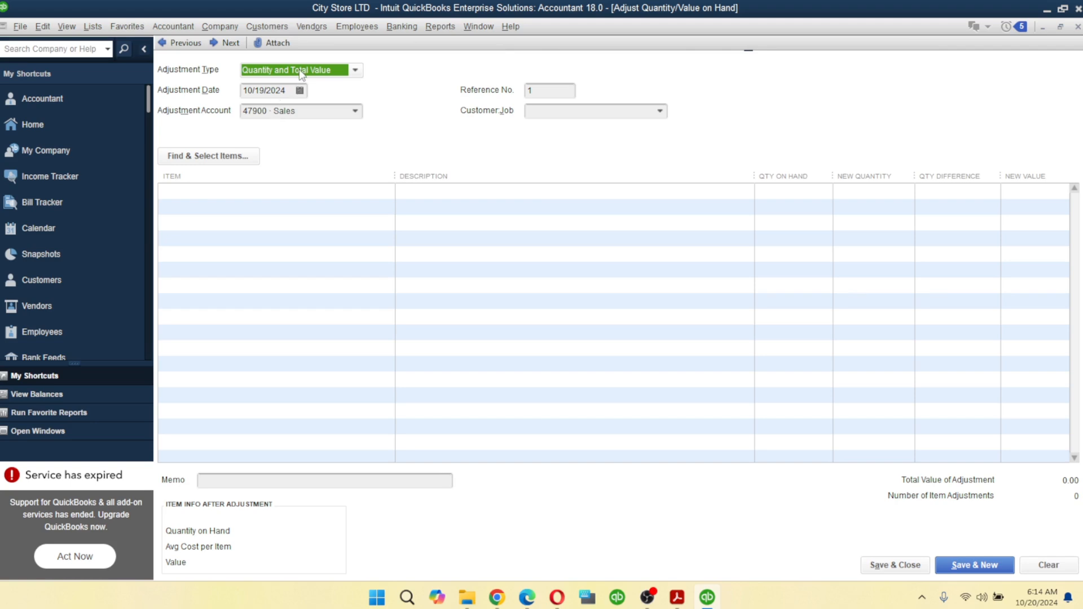
Step: Add MINERALS:PEPSI to the first line of the adjustment with a new quantity of 20
click(194, 194)
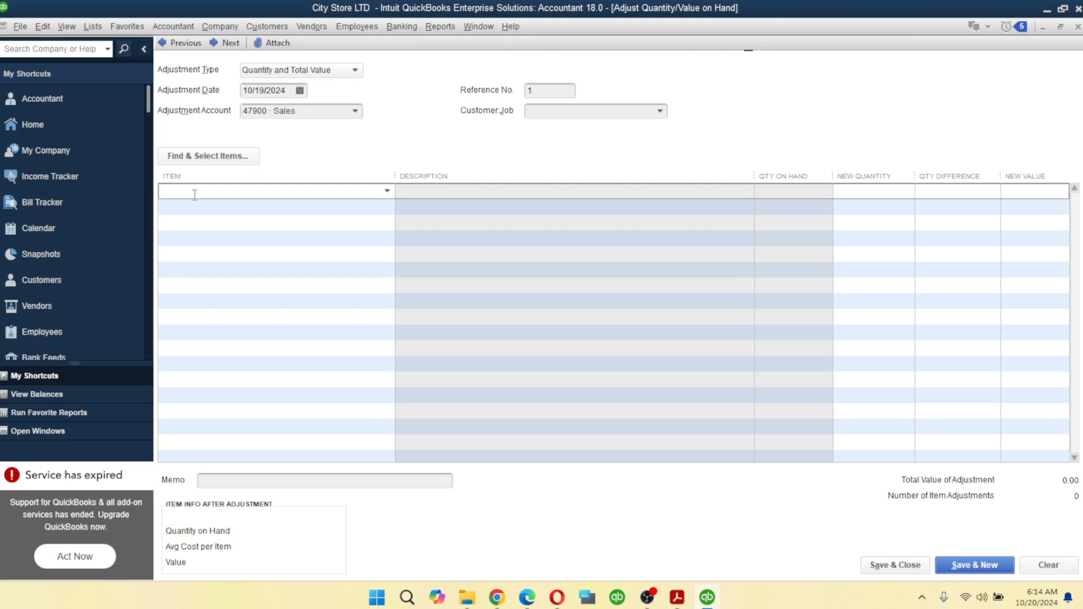
text(p)
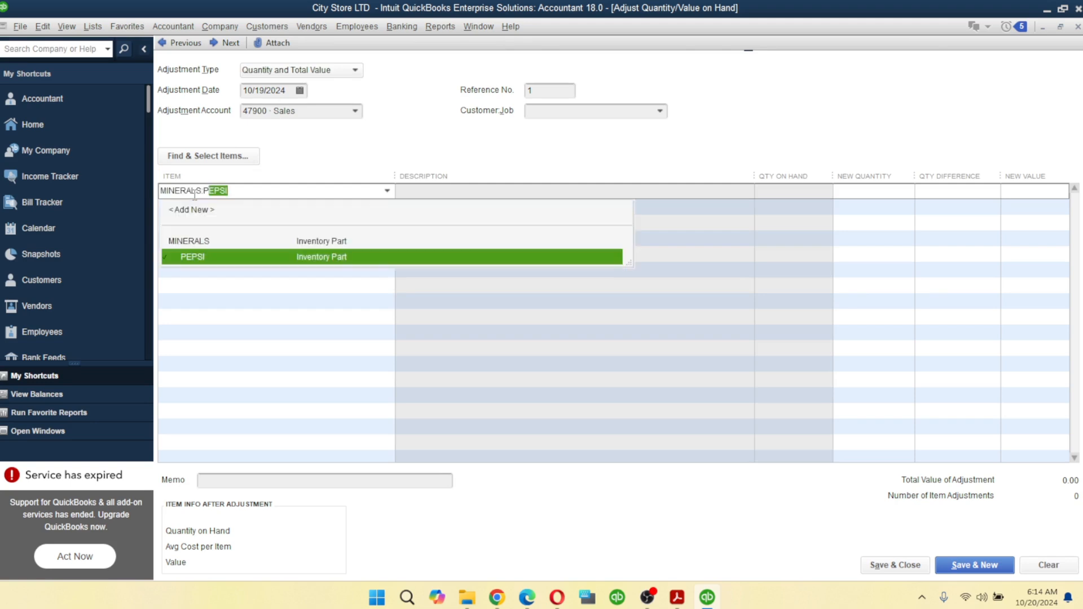
click(202, 257)
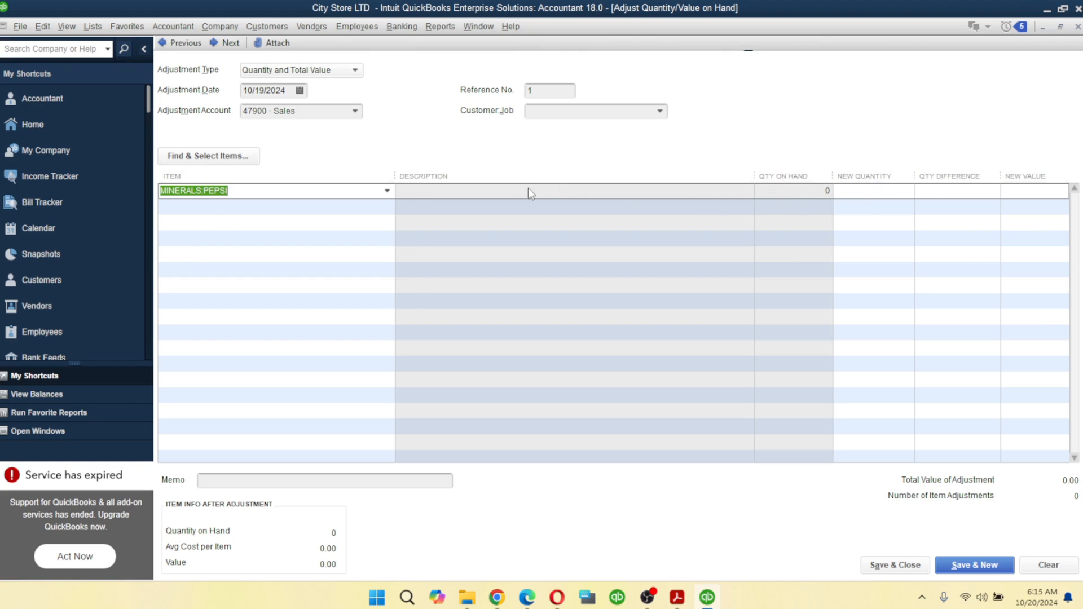
click(768, 206)
click(310, 190)
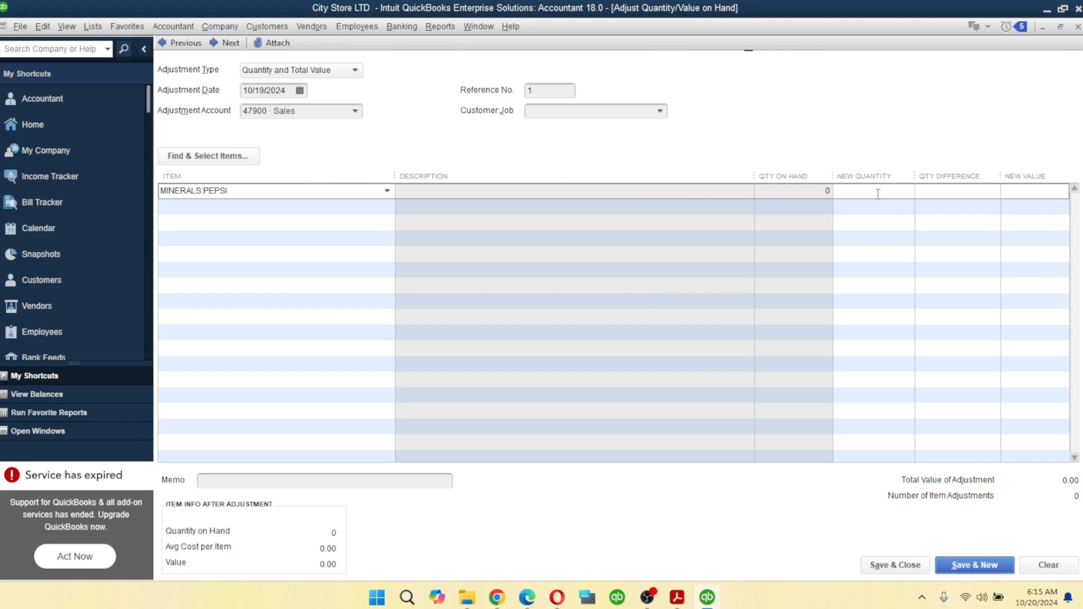
text(20)
key(Tab)
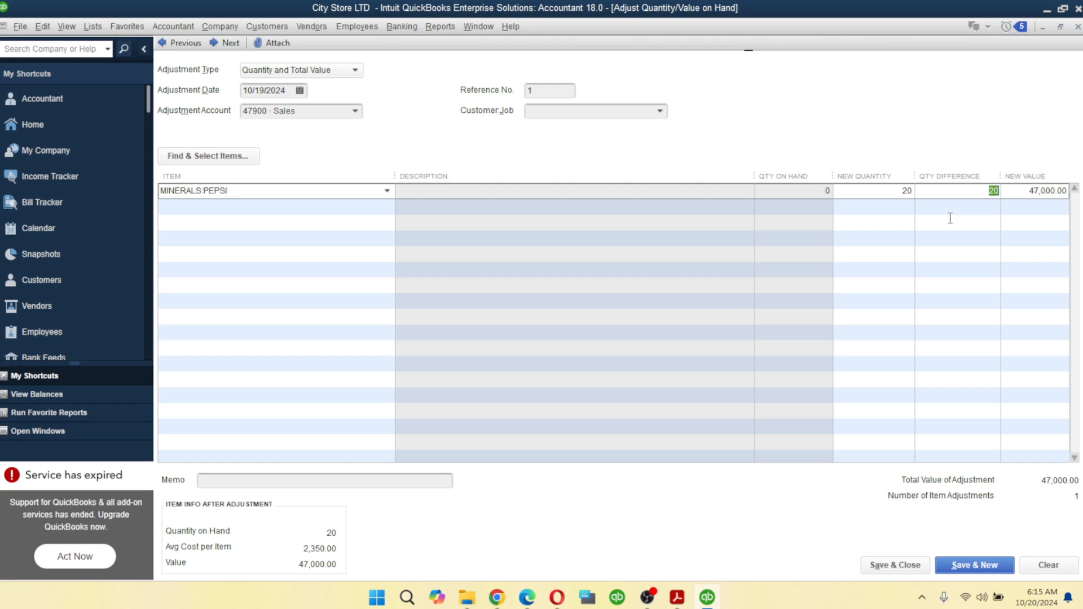
Step: Add MALT:Maltina-CAN as the second item of the adjustment
click(903, 206)
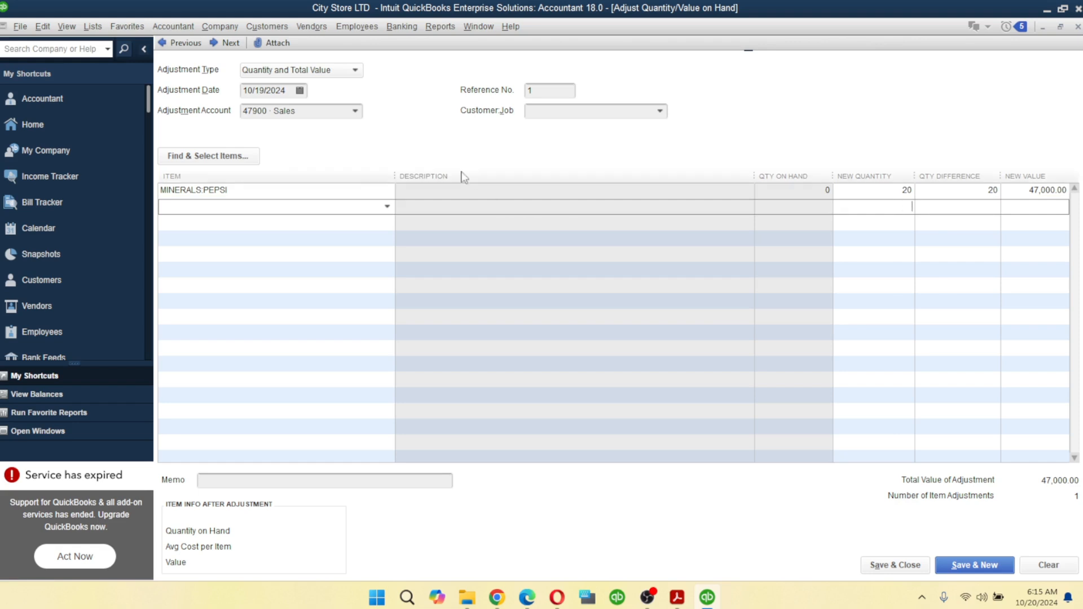
click(383, 207)
click(386, 206)
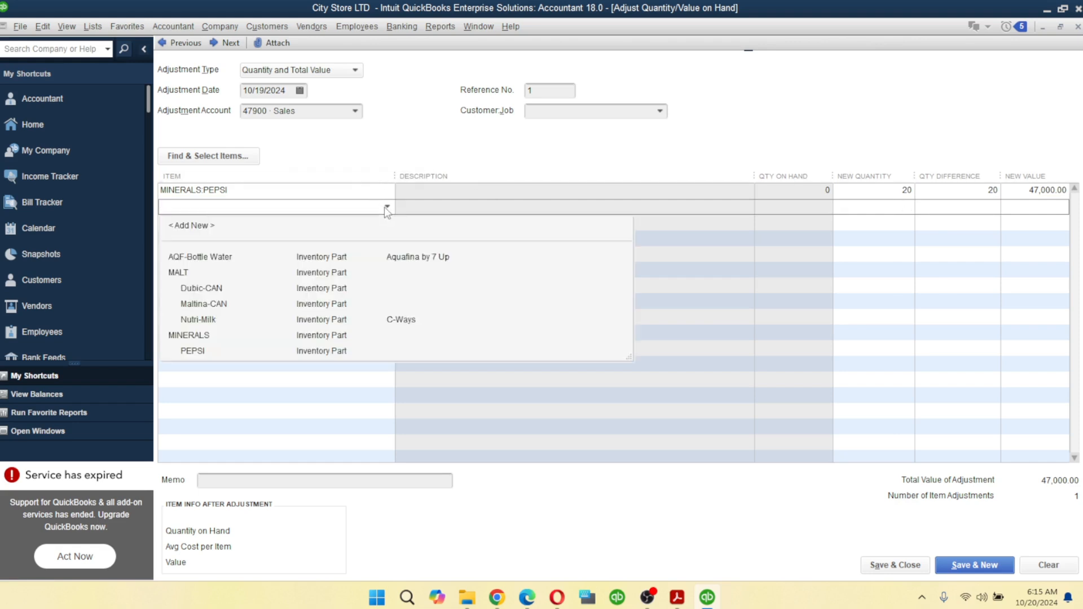
click(204, 304)
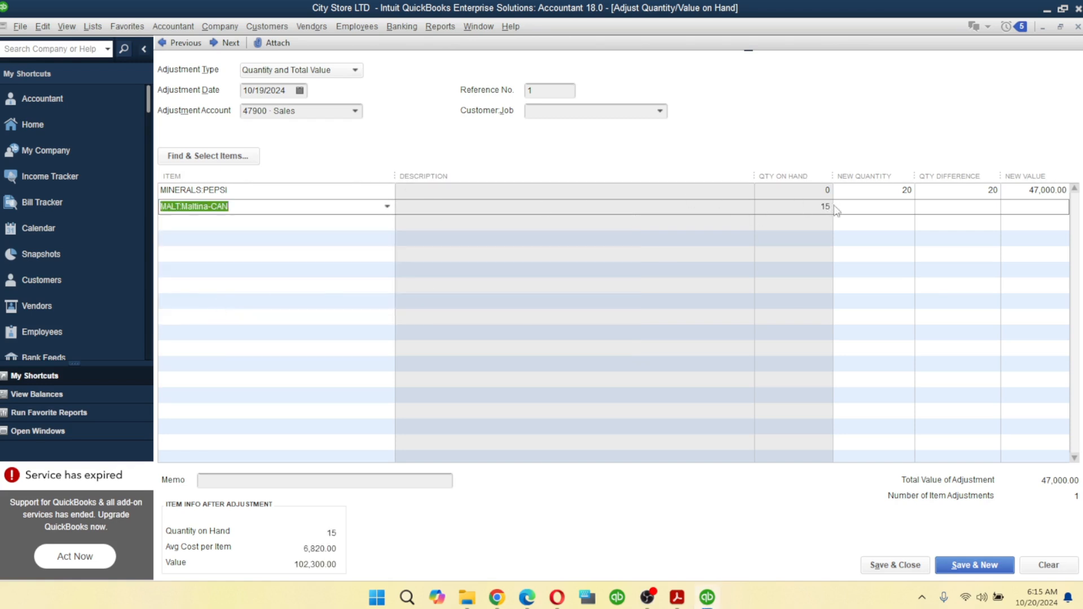
Step: Try new quantities of -5 and 10 for Maltina-CAN
click(878, 208)
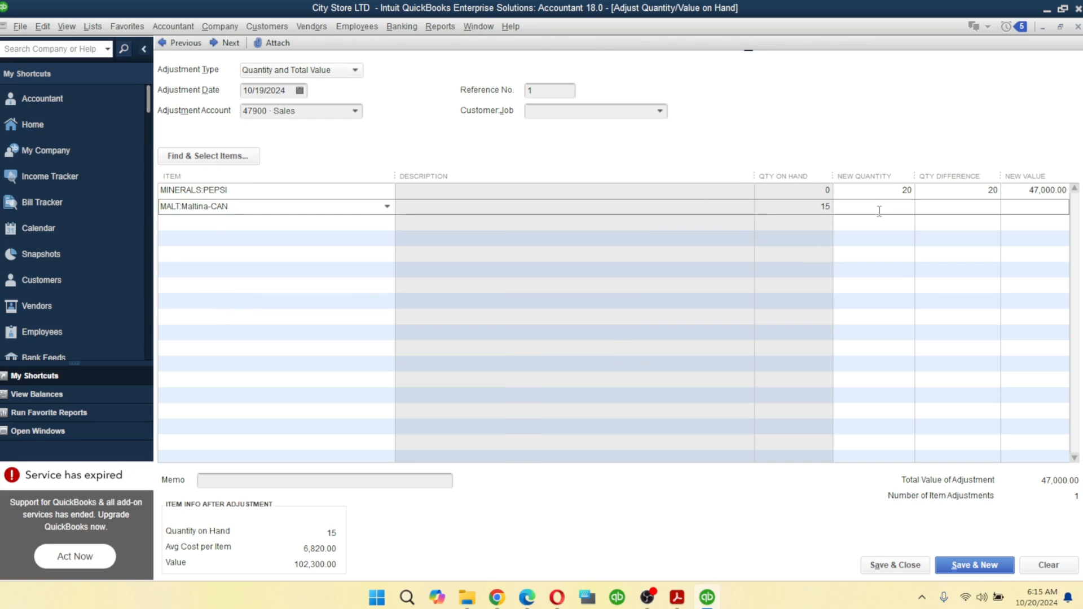
text(-5)
key(Tab)
key(shift+Tab)
key(BackSpace)
text(10)
key(Tab)
key(BackSpace)
Step: Set Maltina-CAN's new quantity to 12 and save the adjustment, continuing to a new blank one
click(884, 213)
text(12)
key(Tab)
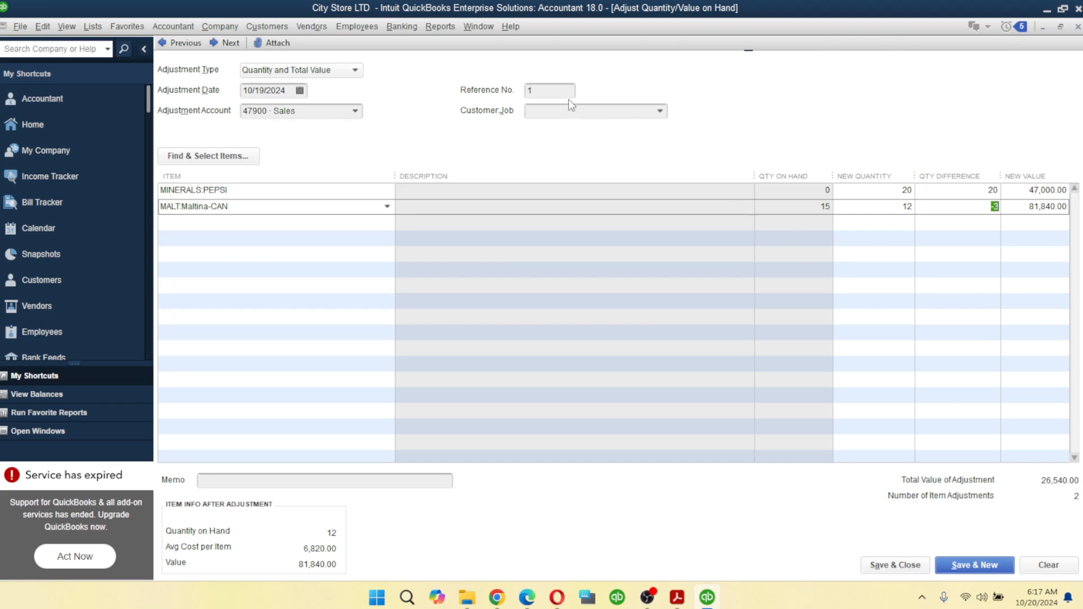
click(977, 569)
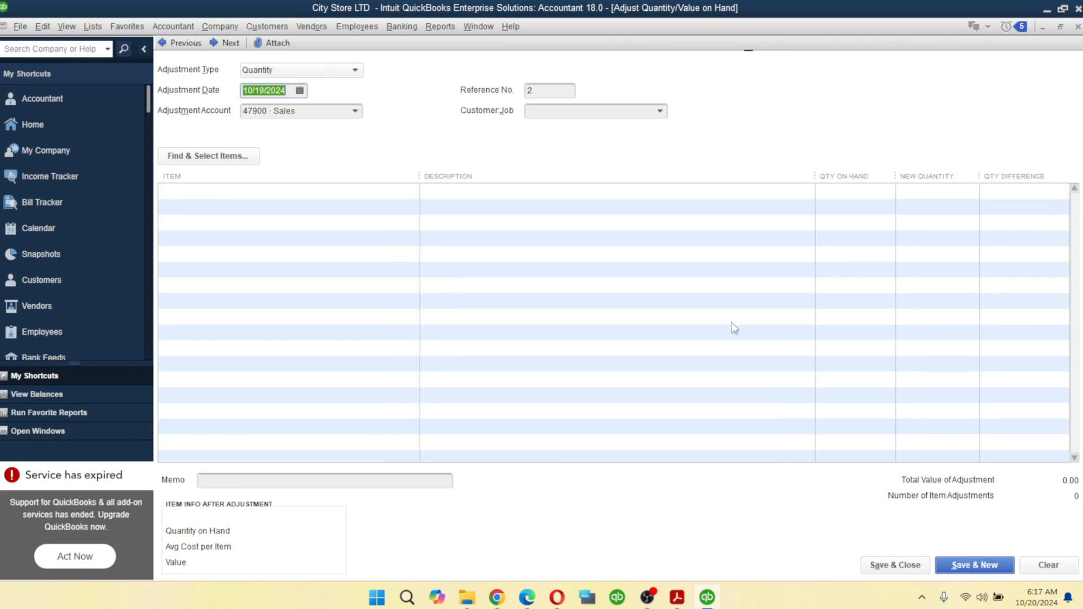
Step: Return to the Inventory Center from the blank adjustment form and review the inventory information for Maltina-CAN, closing the center when done
click(1077, 27)
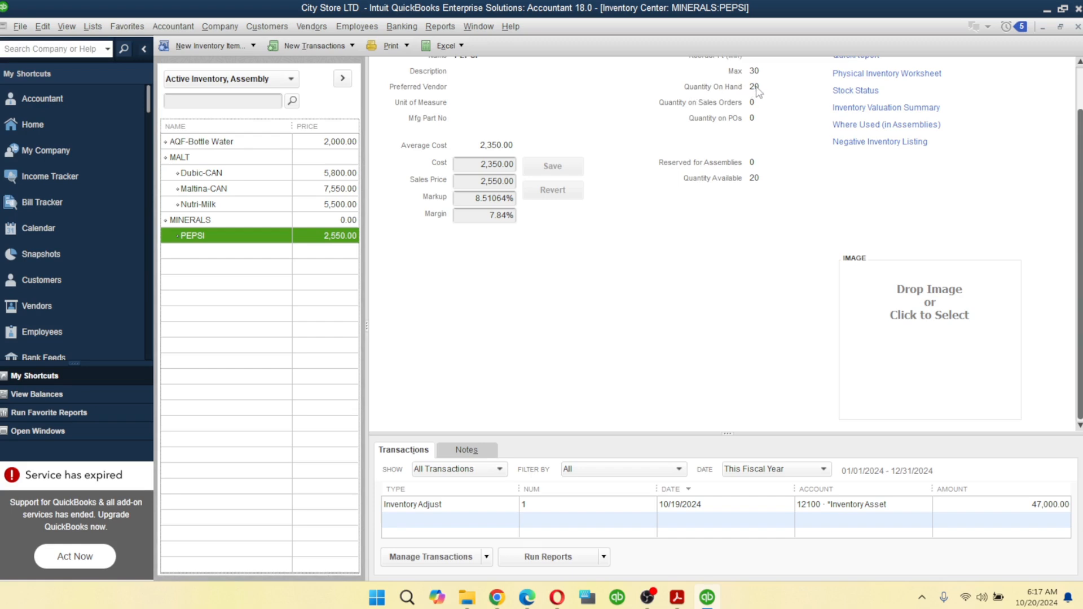
click(220, 190)
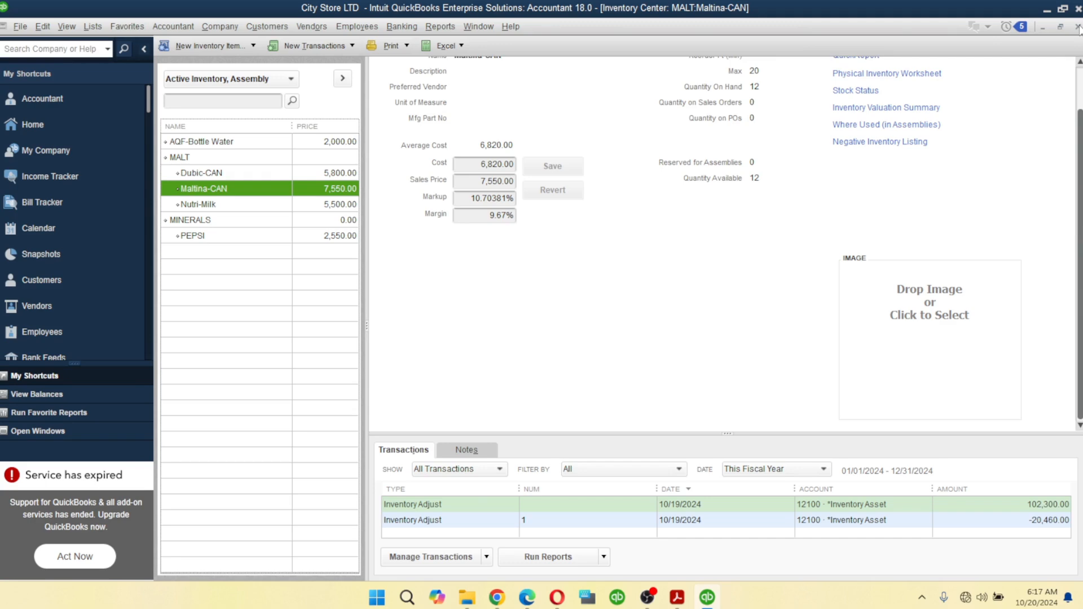
click(1078, 27)
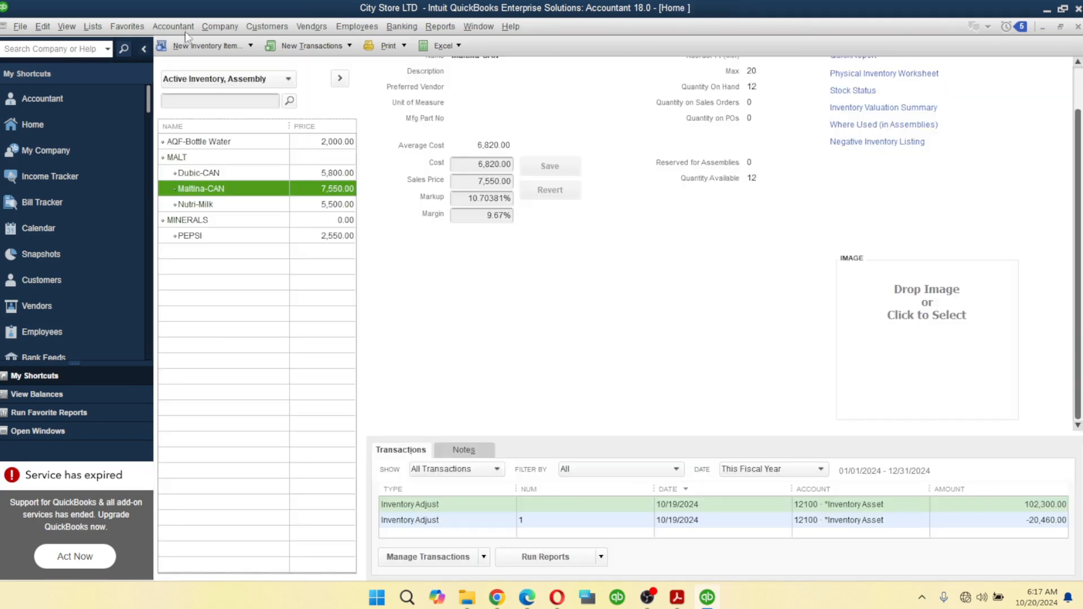
Step: Open the Item List and view PEPSI's item record to check its quantity on hand, closing the record without changes
click(92, 27)
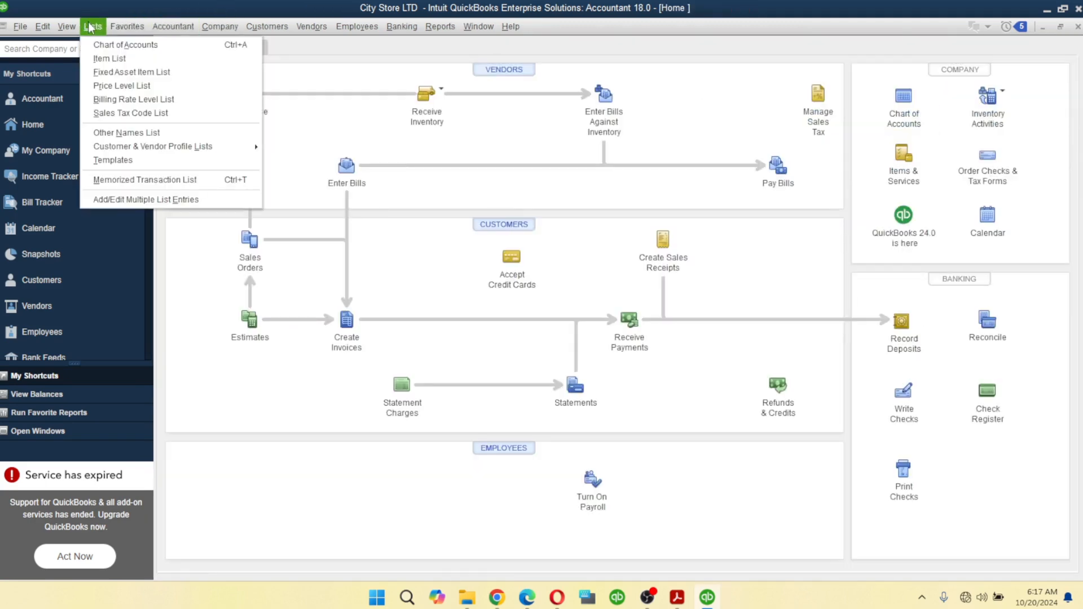
click(113, 66)
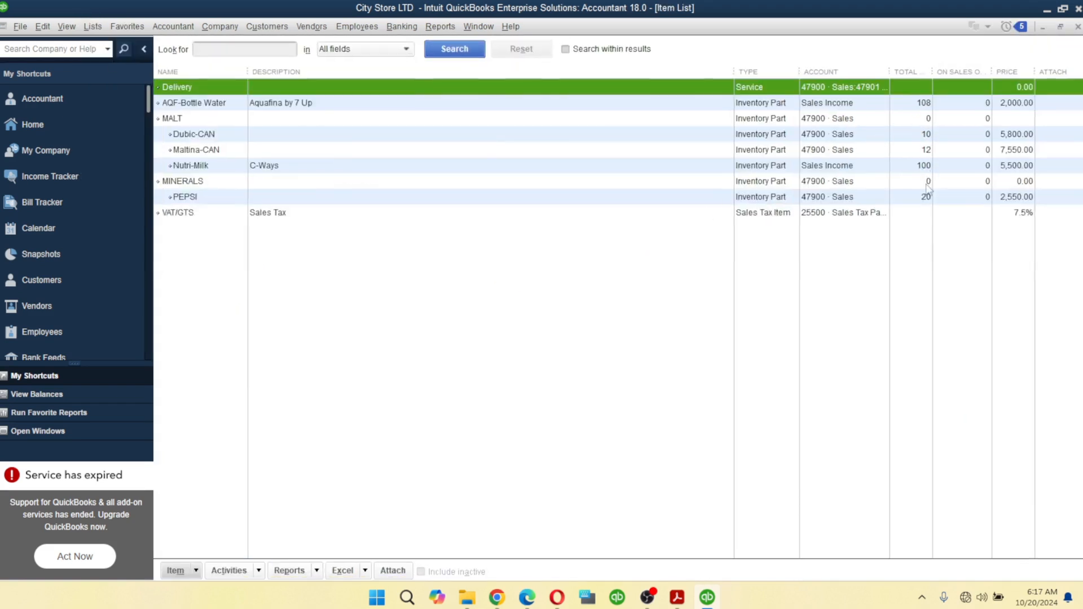
click(205, 197)
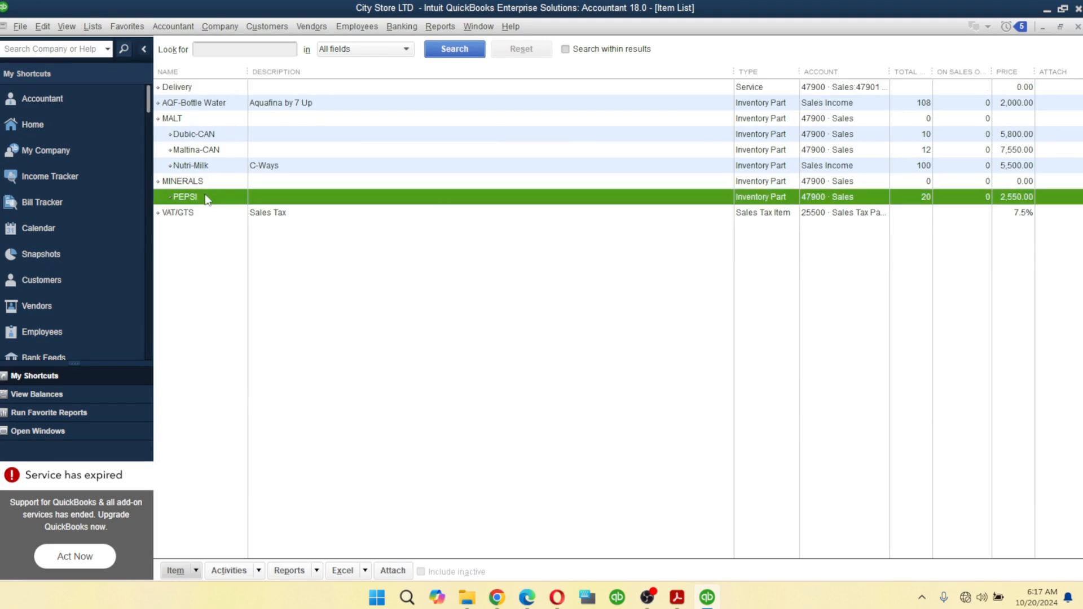
double_click(920, 206)
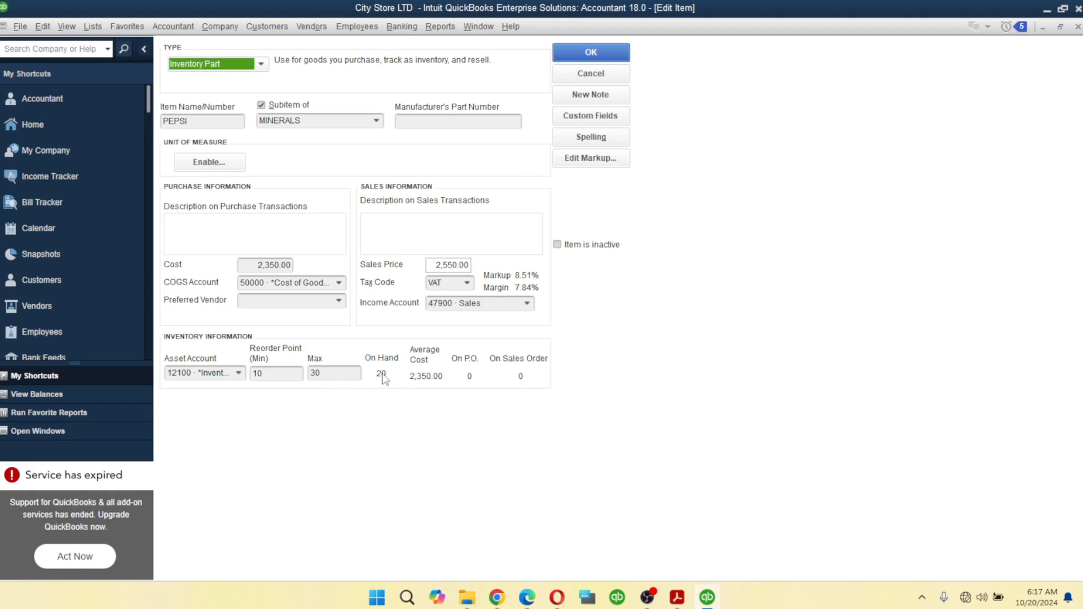
click(1078, 27)
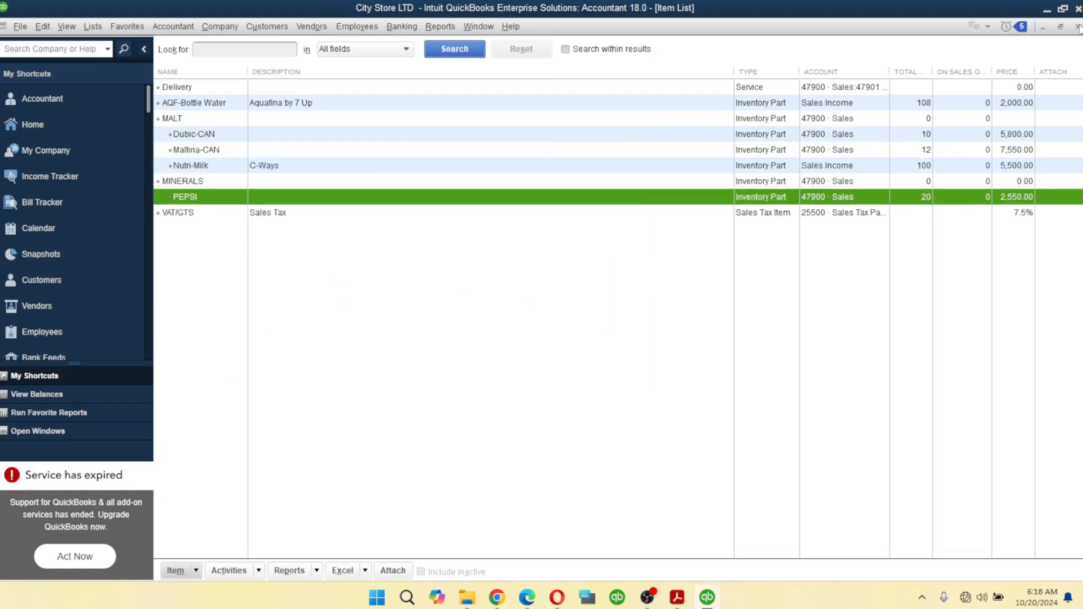